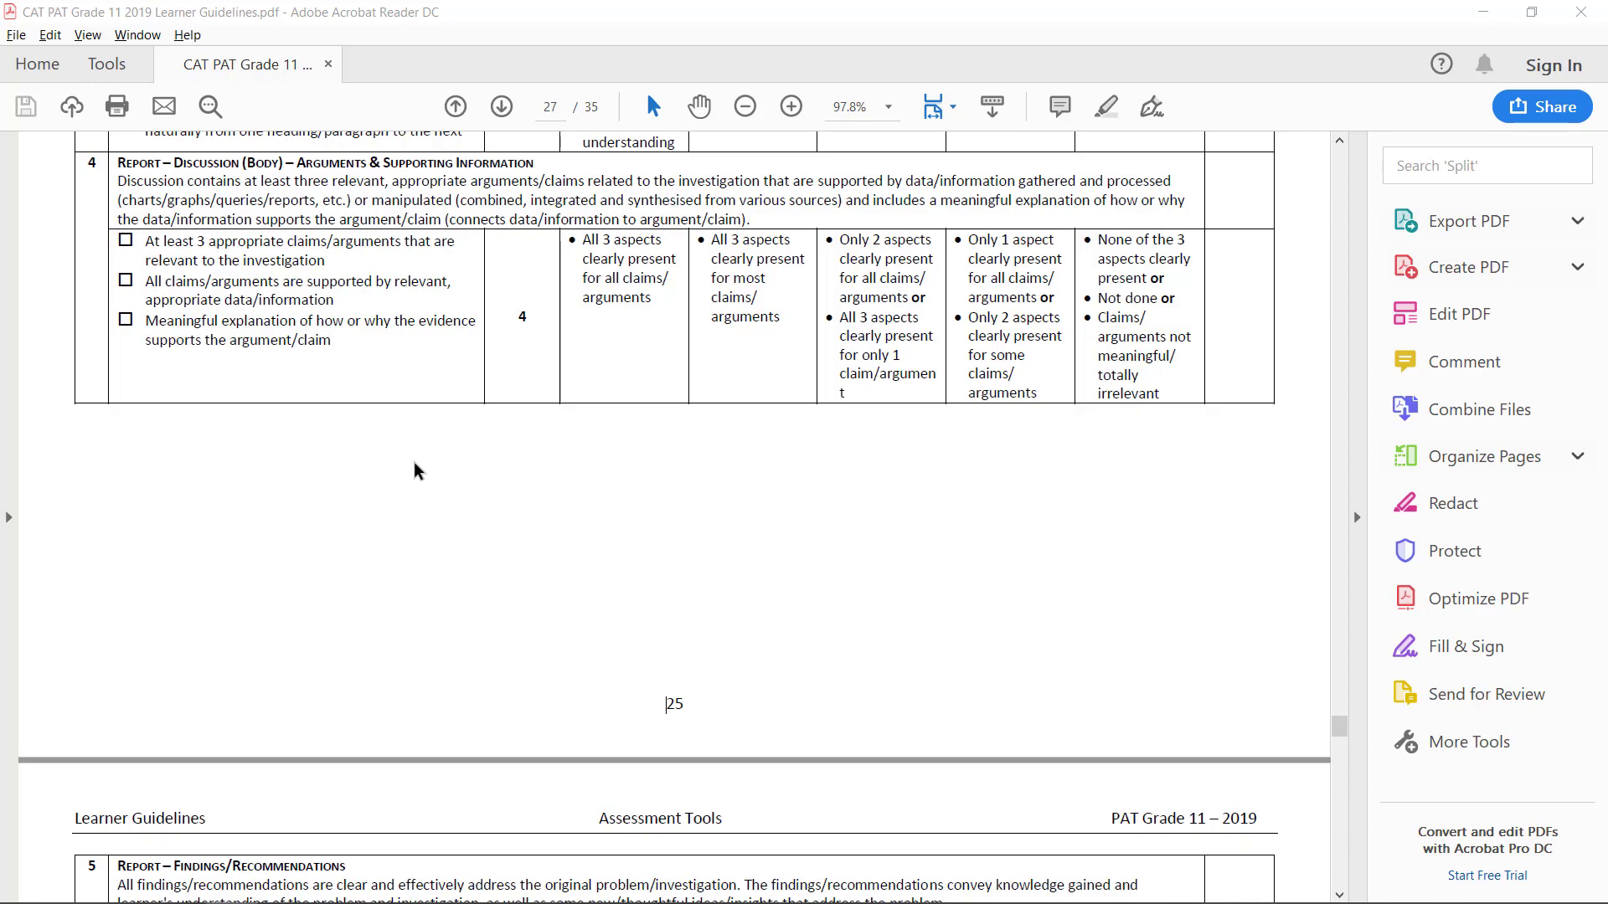
pyautogui.scroll(-1, 414, 471)
pyautogui.scroll(-2, 415, 471)
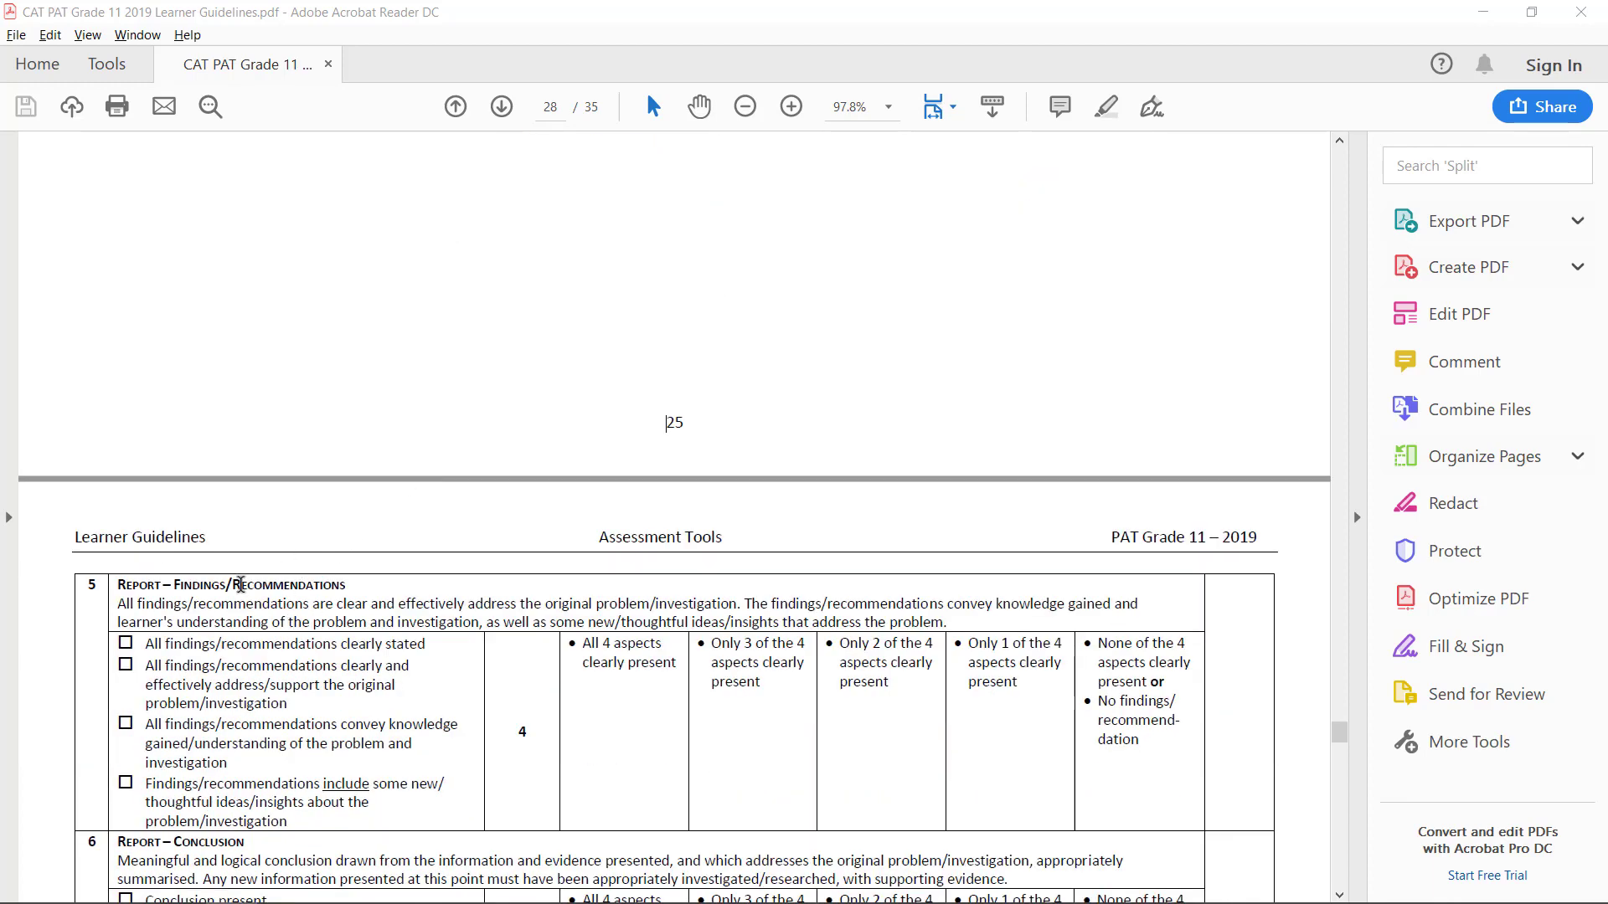
pyautogui.scroll(2, 255, 693)
pyautogui.scroll(2, 260, 690)
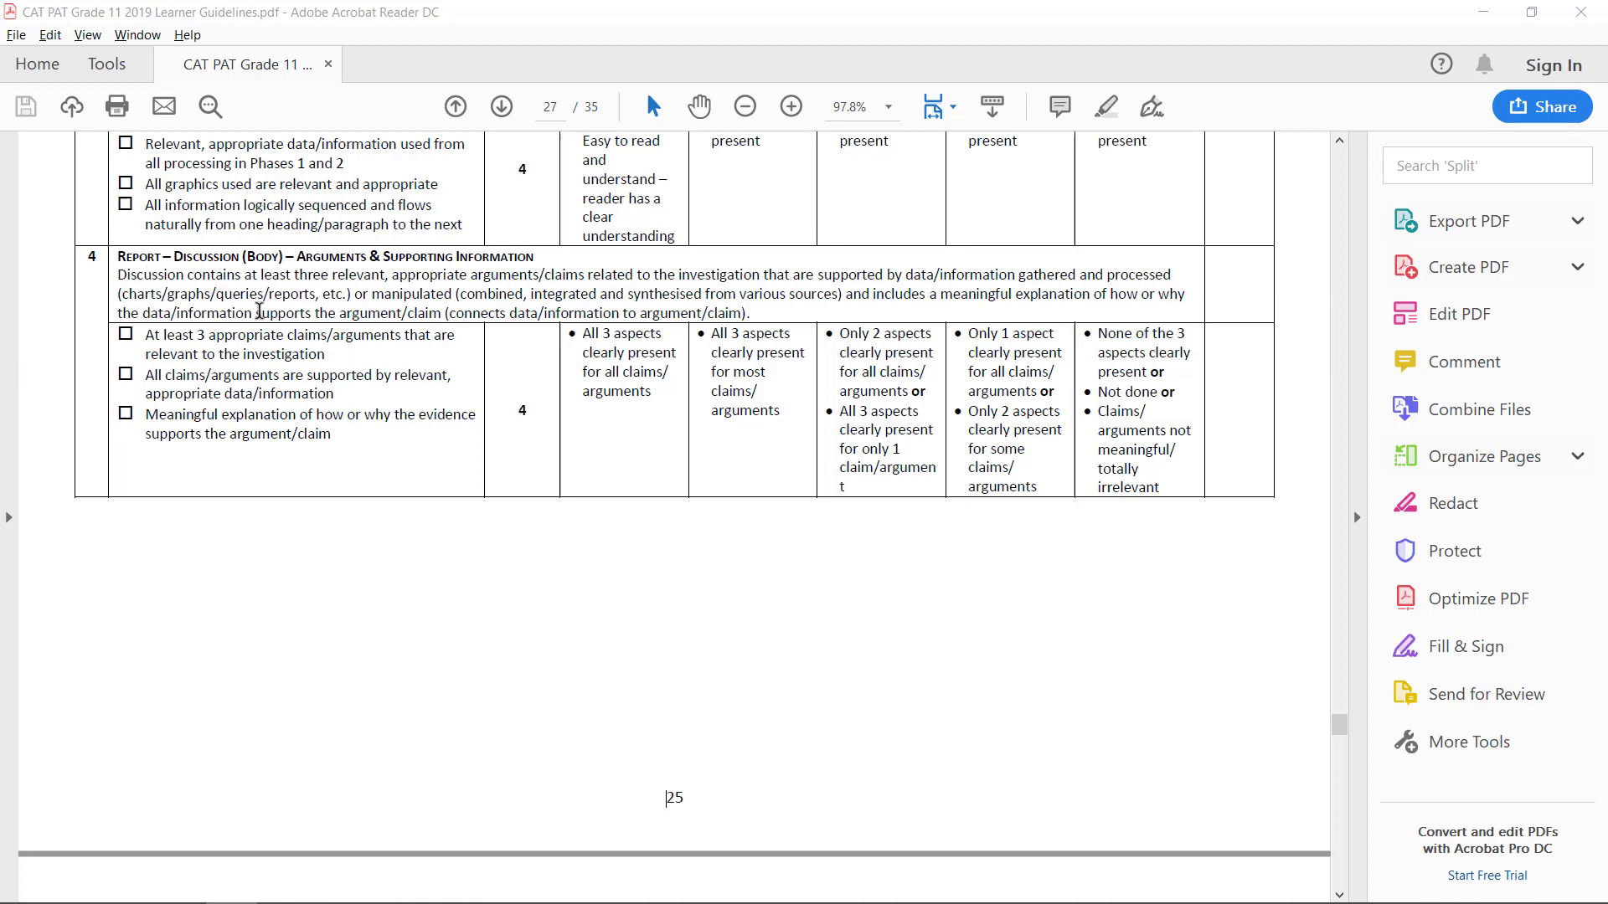
pyautogui.scroll(-3, 260, 317)
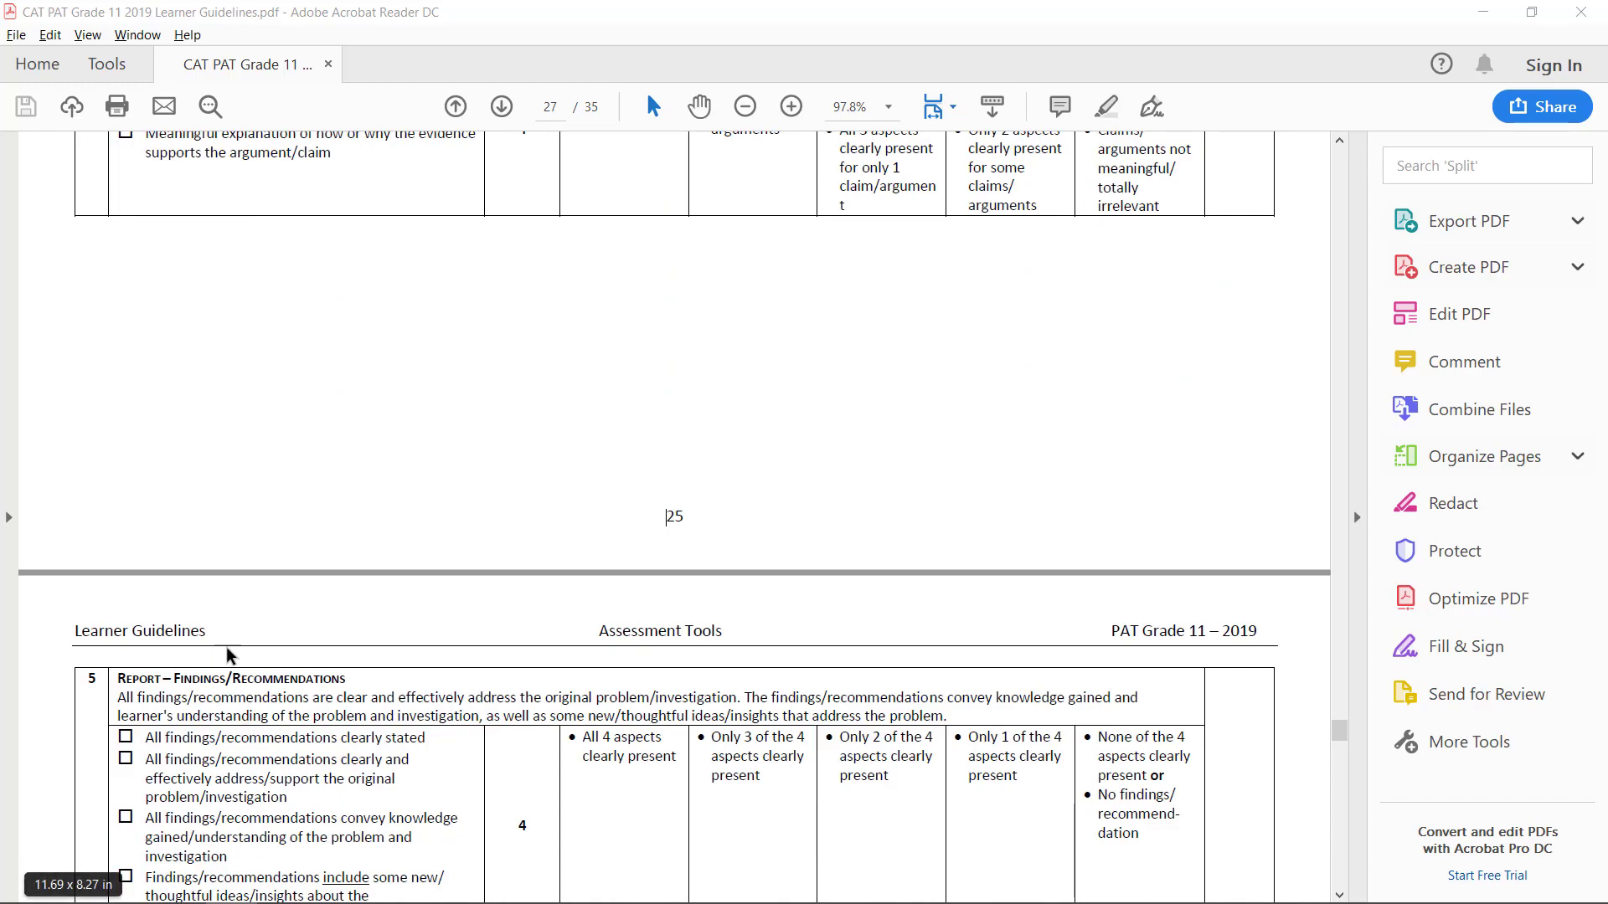
# Cut the Findings heading out from above the charts in the gardening report
pyautogui.click(1482, 12)
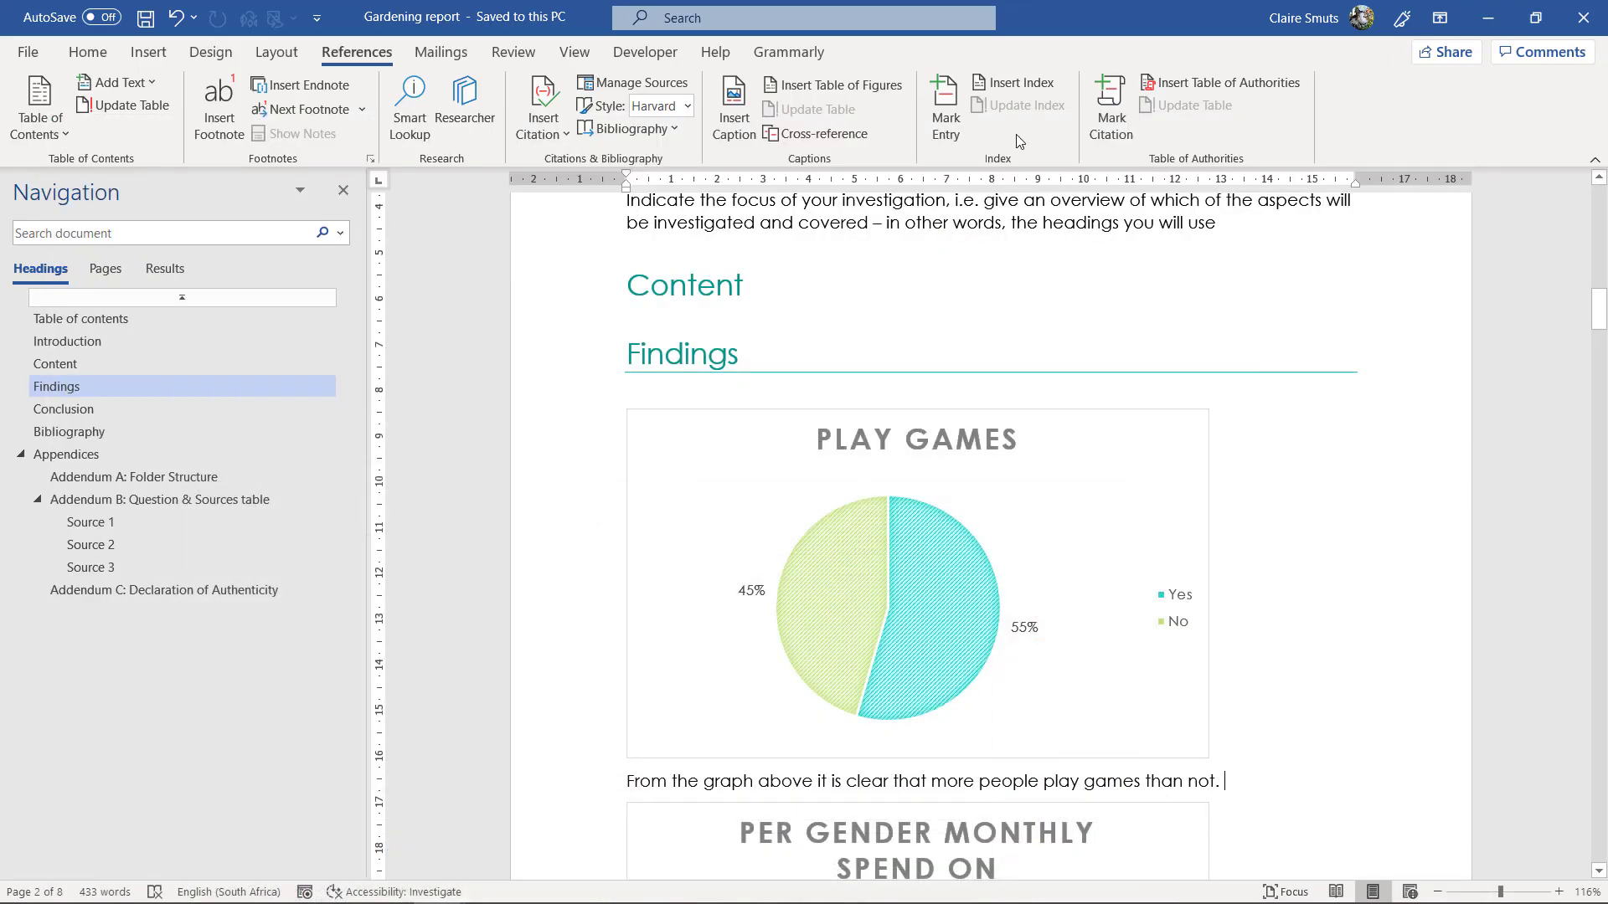
pyautogui.scroll(-2, 581, 362)
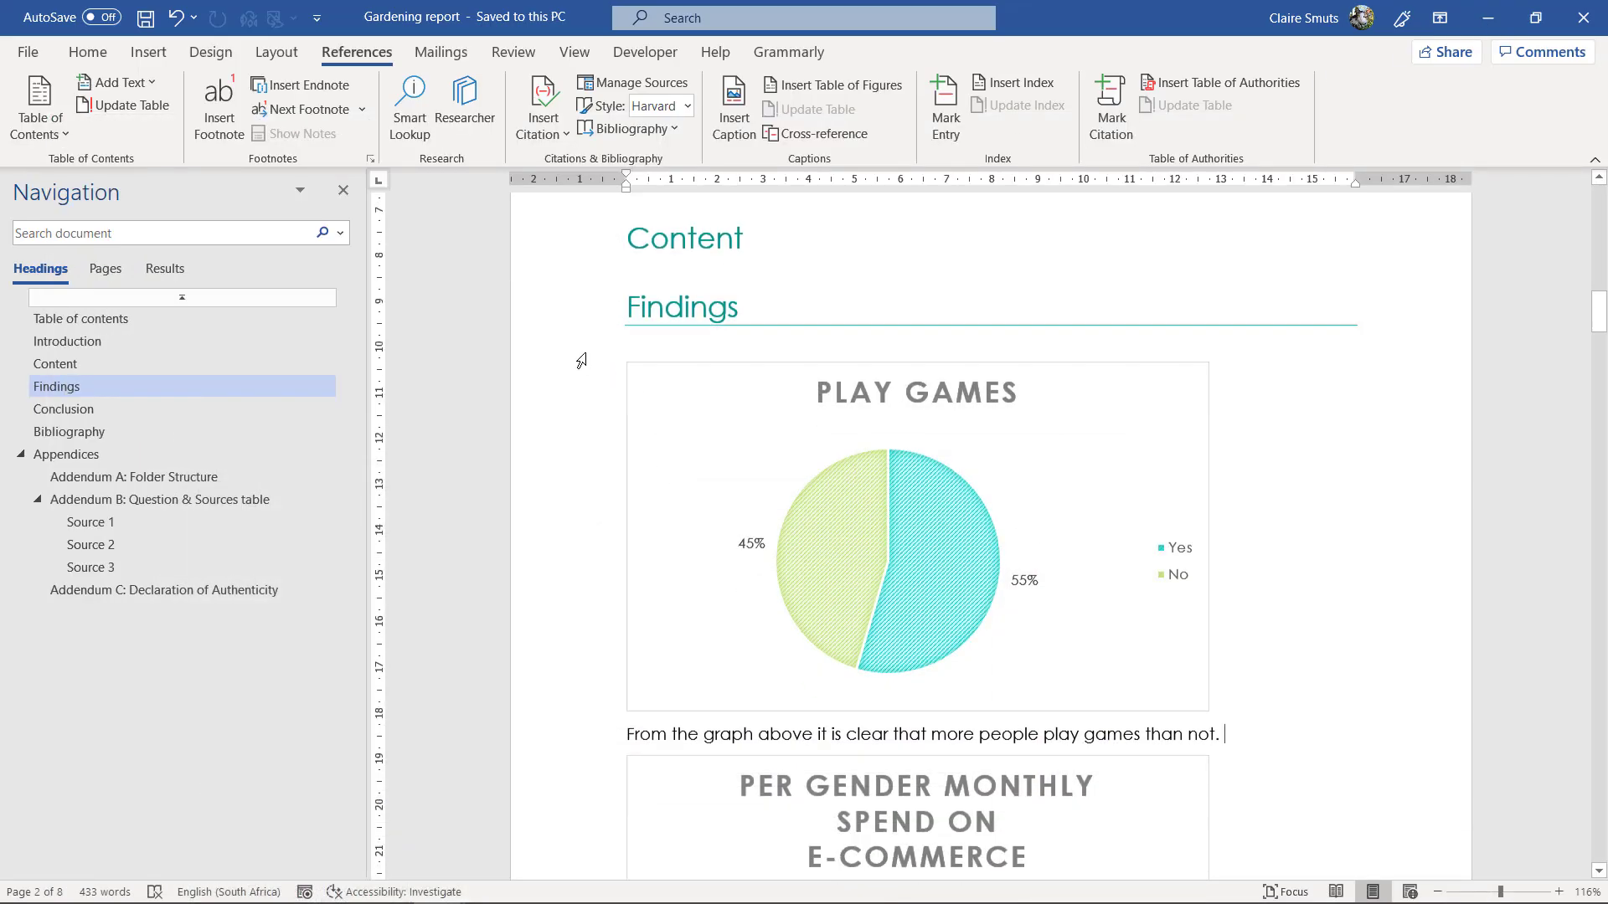
pyautogui.scroll(-8, 1299, 477)
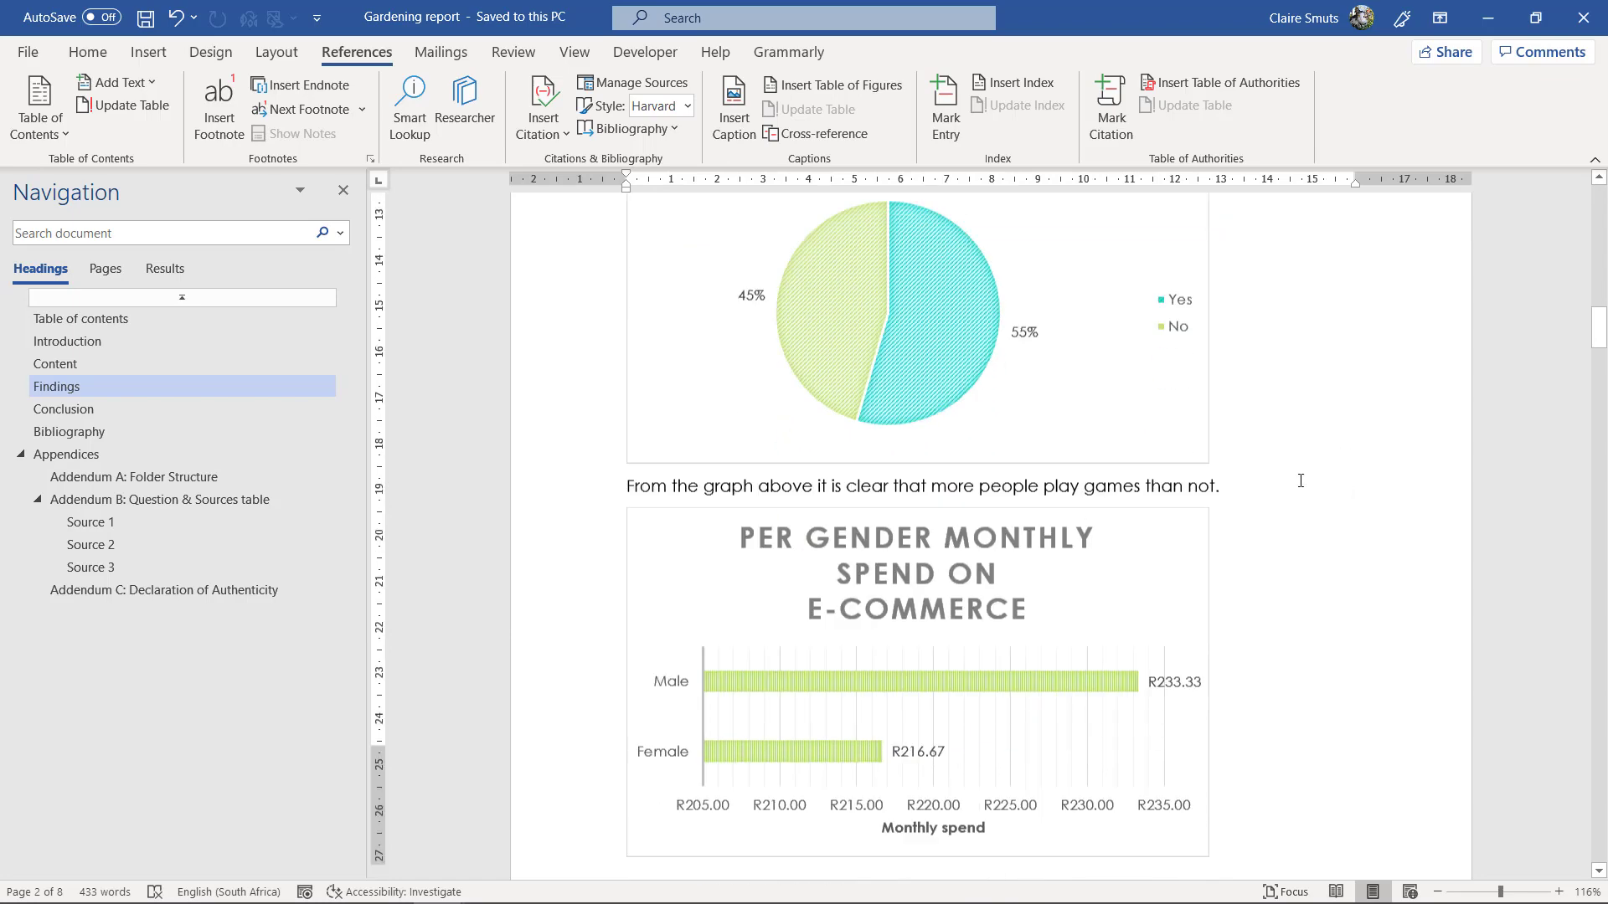
pyautogui.scroll(-2, 1299, 478)
pyautogui.scroll(4, 1300, 478)
pyautogui.scroll(7, 1300, 481)
pyautogui.scroll(4, 1300, 481)
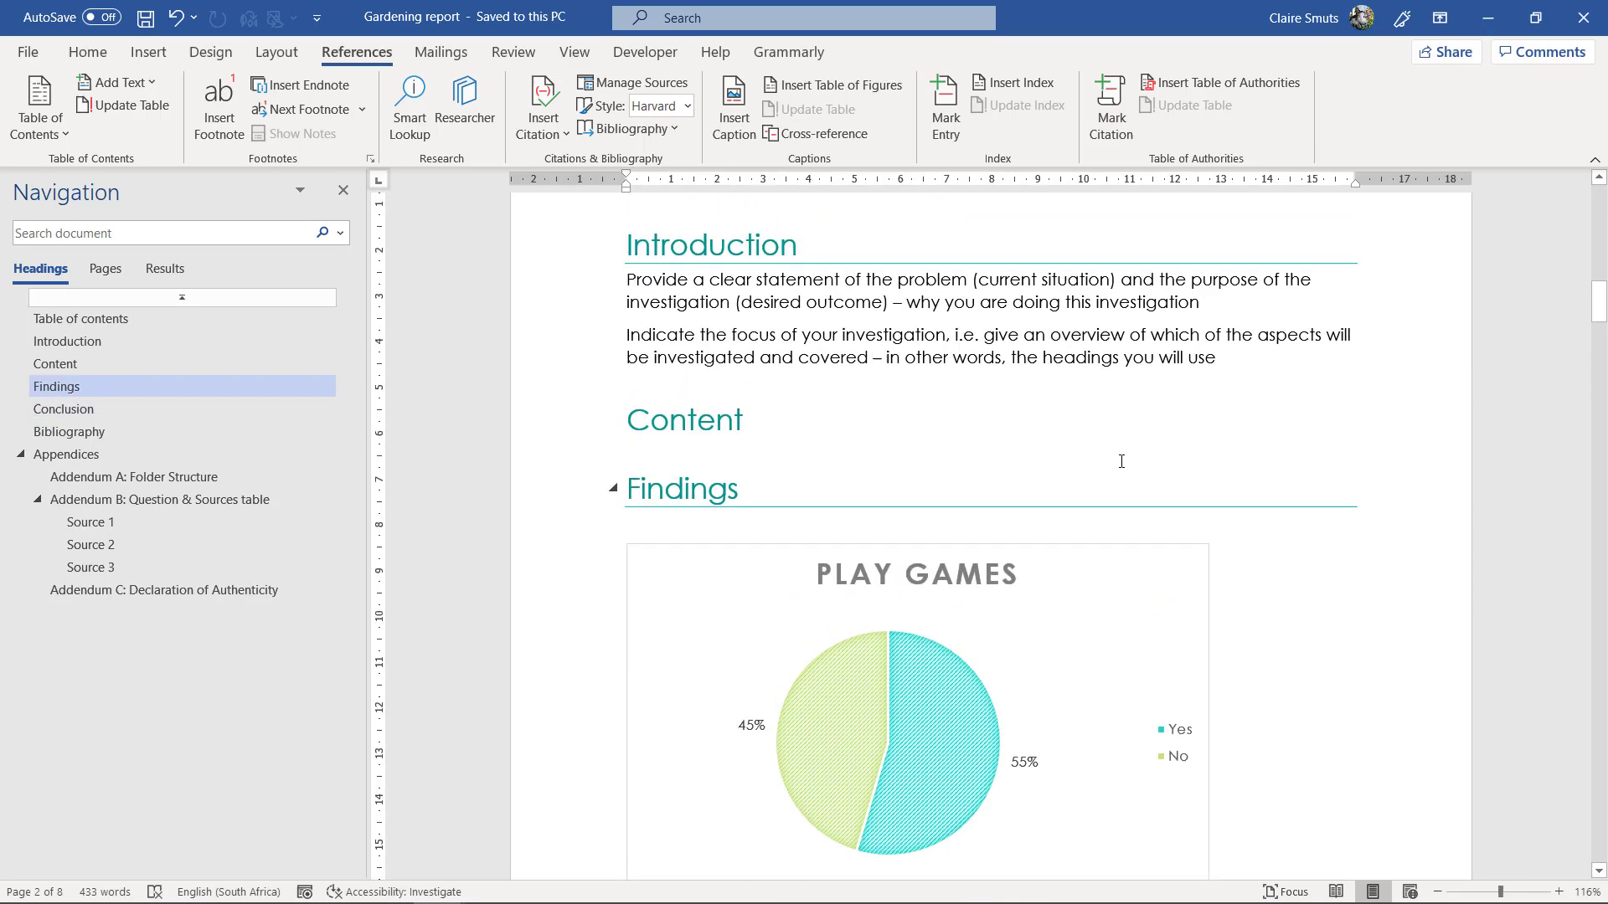
pyautogui.click(539, 508)
pyautogui.rightClick(713, 500)
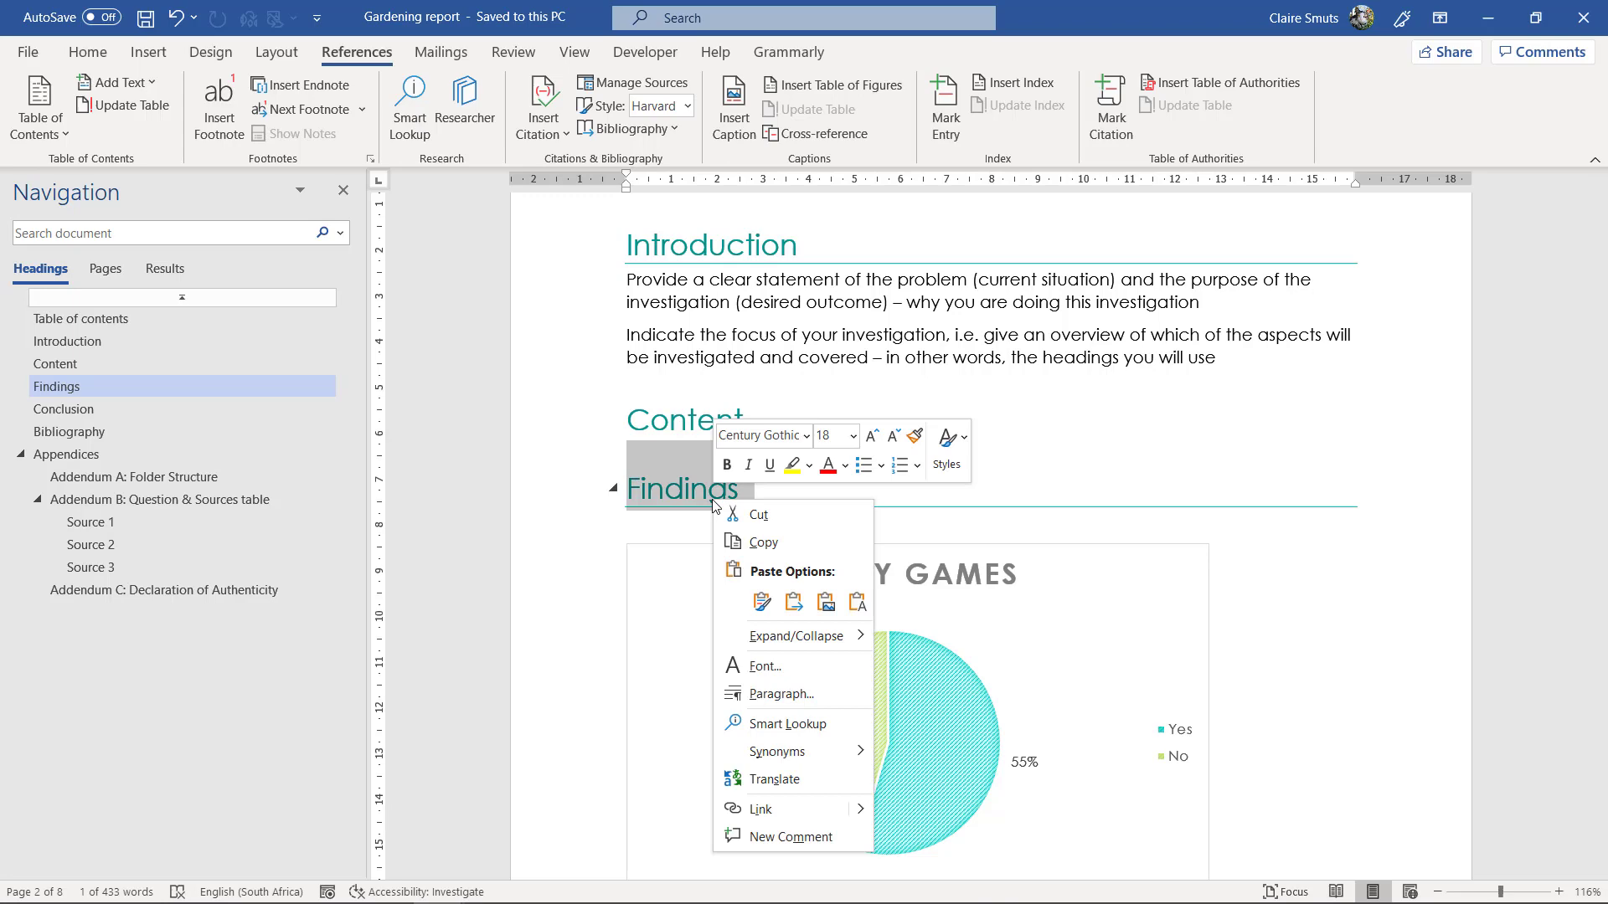
pyautogui.click(758, 515)
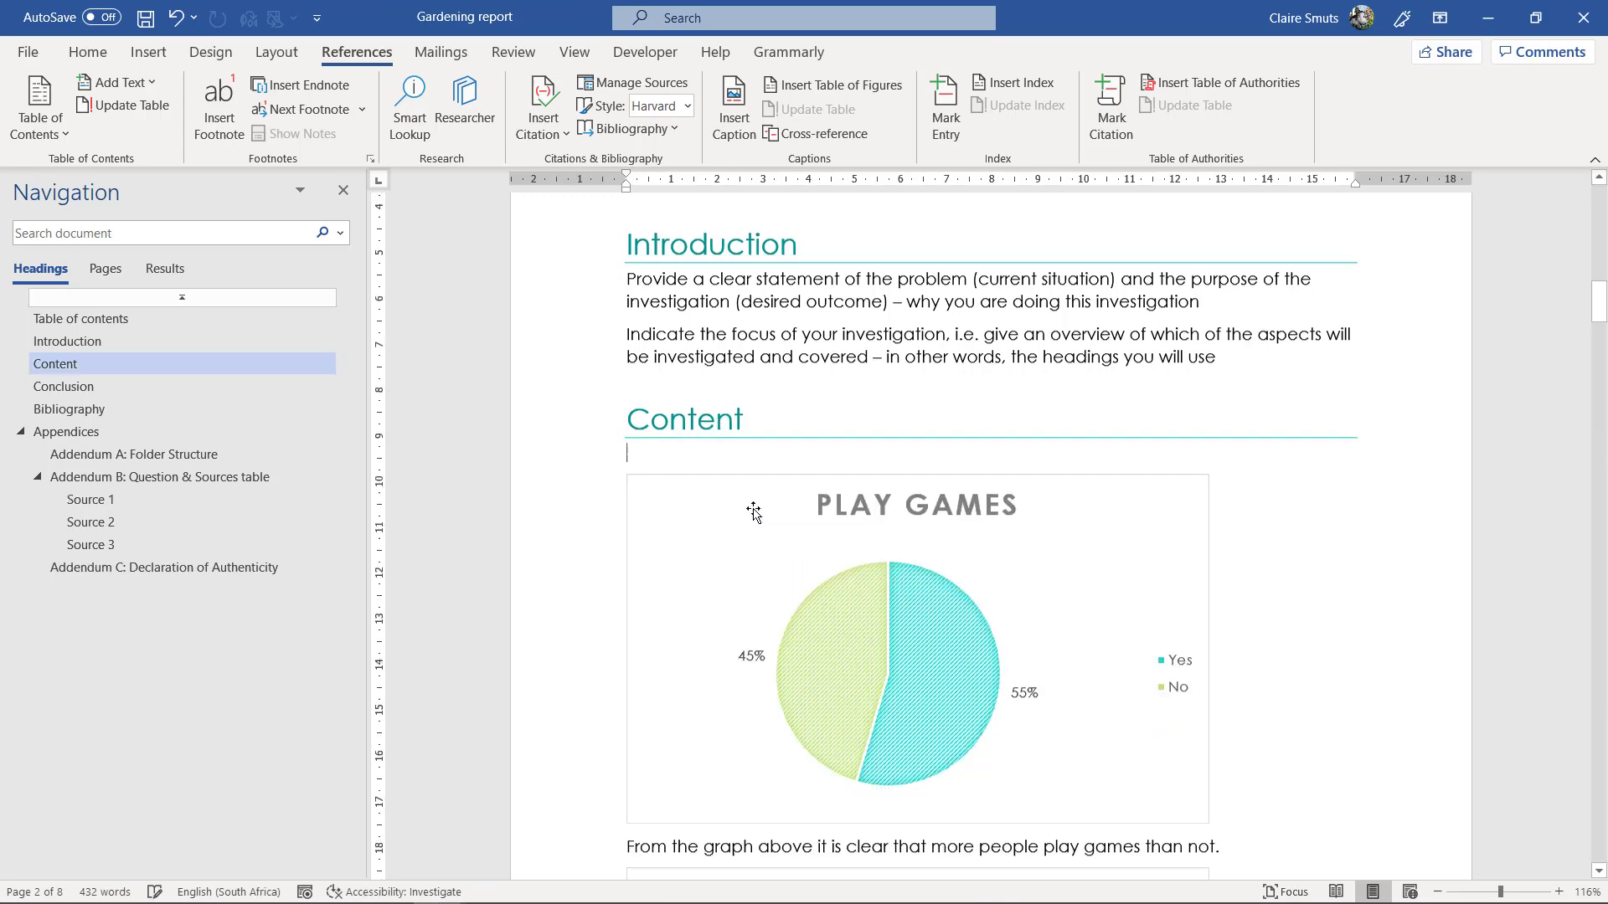
pyautogui.scroll(-7, 751, 510)
pyautogui.scroll(-3, 691, 519)
pyautogui.scroll(-4, 692, 520)
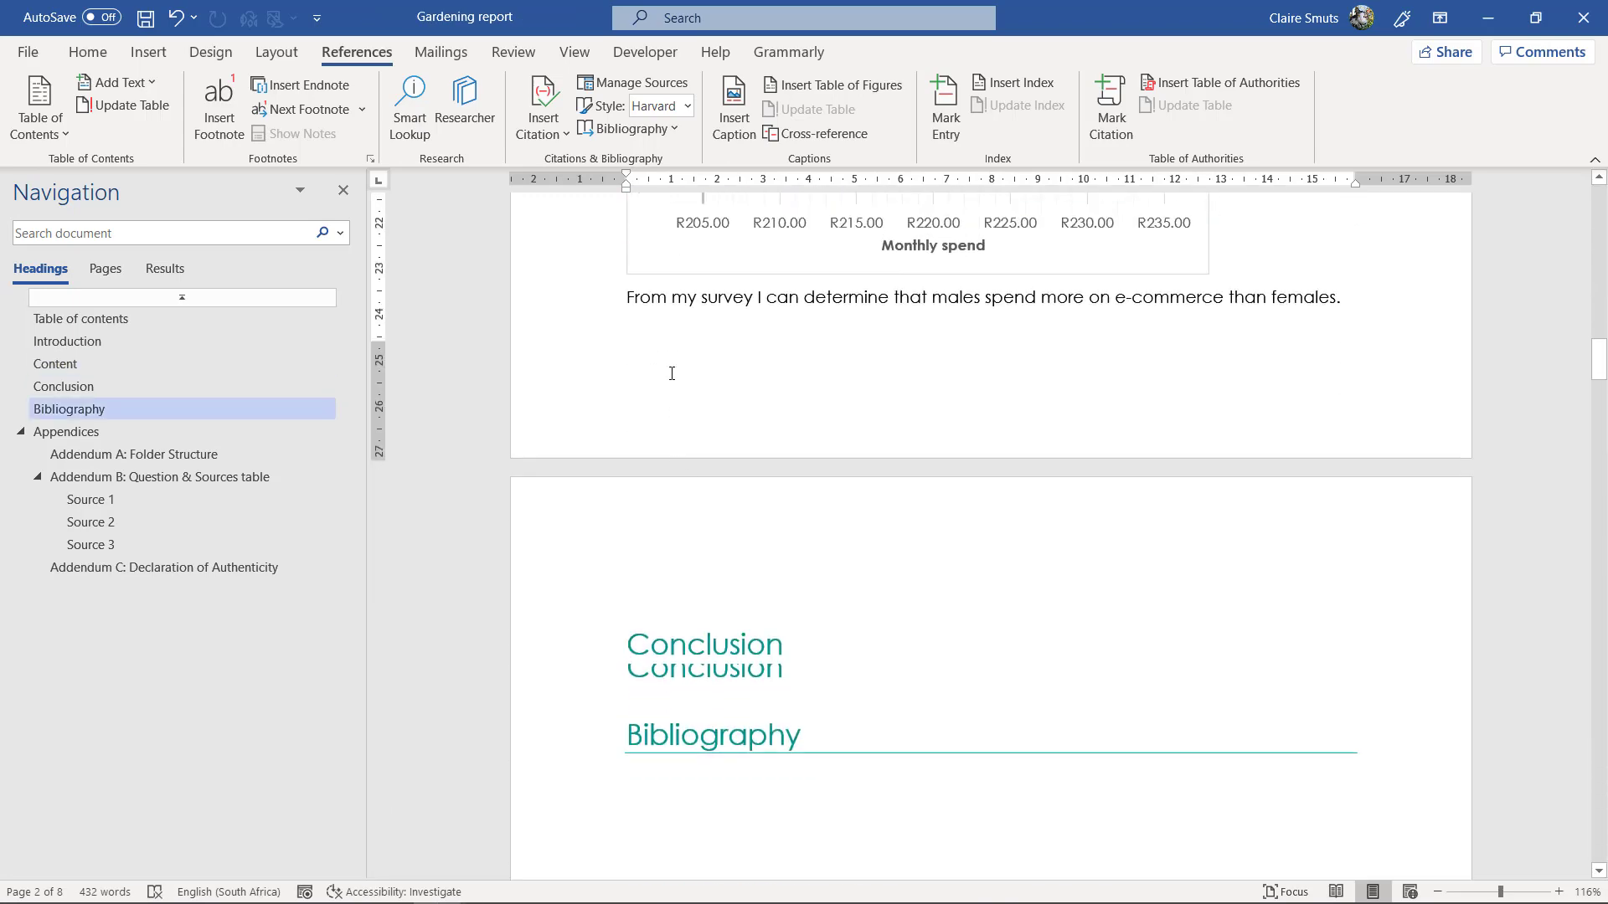
# Add an empty paragraph after the females sentence and reveal paragraph marks
pyautogui.click(1396, 293)
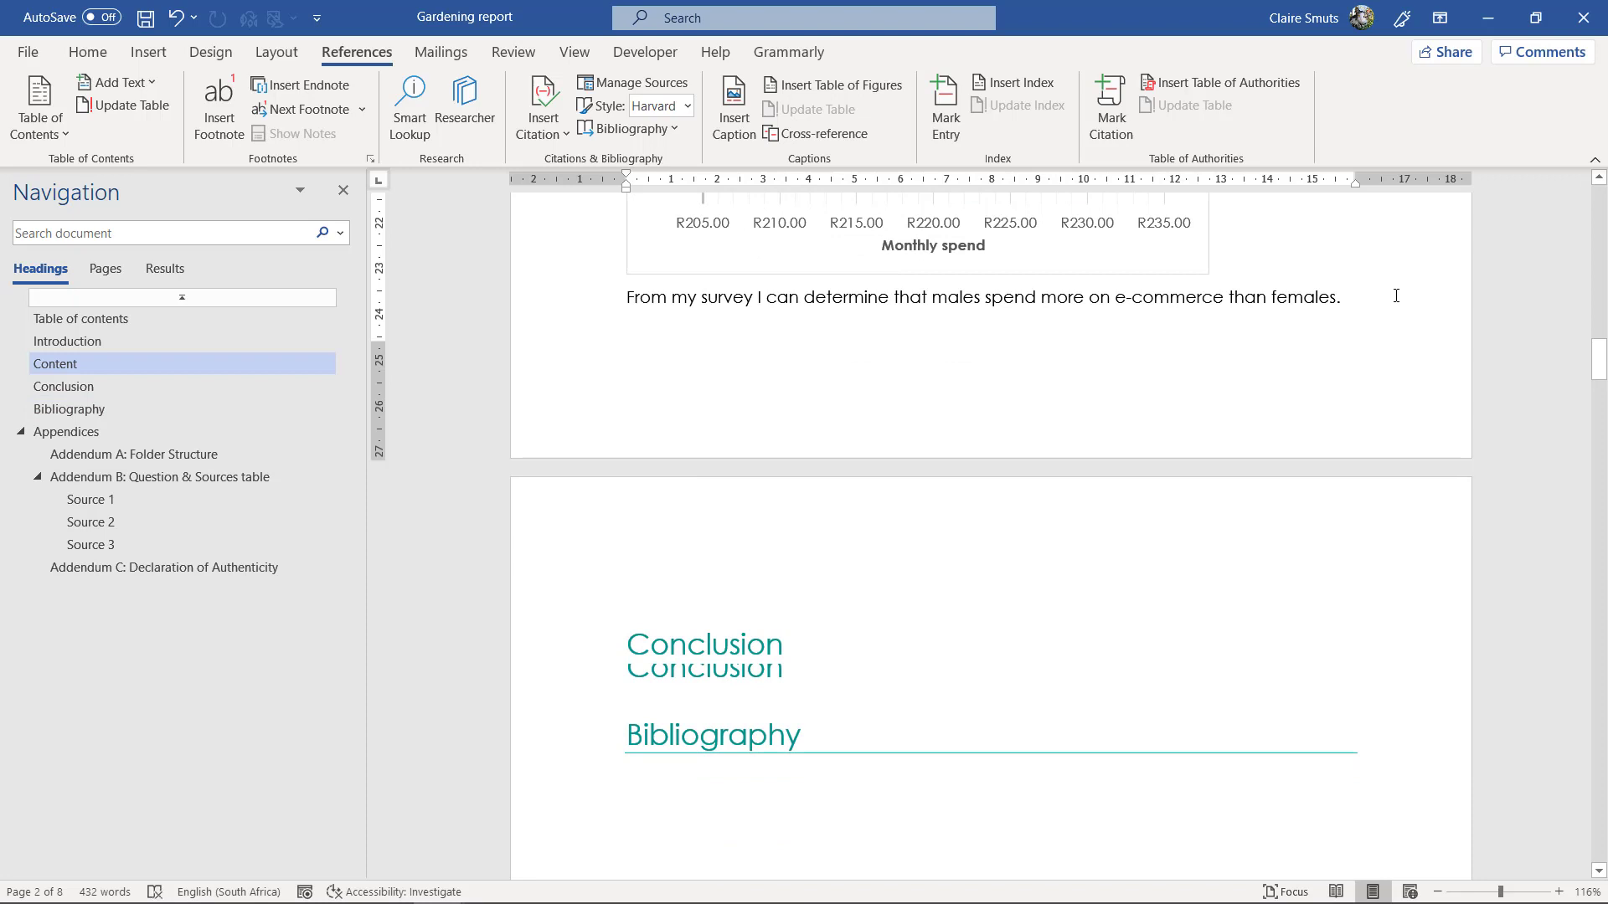
pyautogui.press('Return')
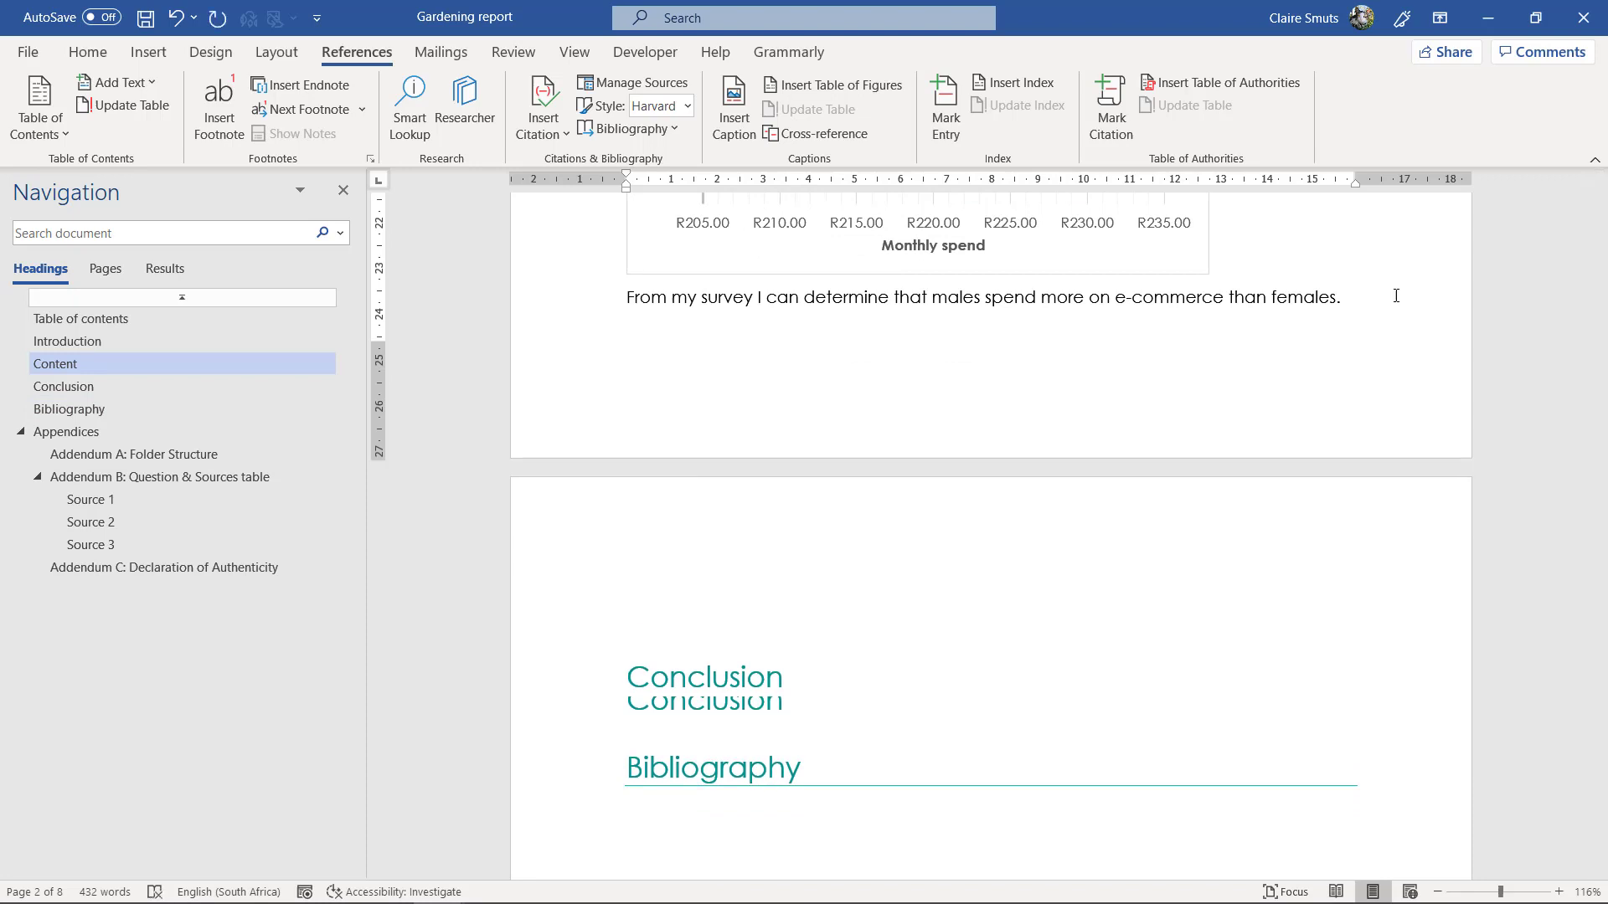
pyautogui.scroll(-6, 951, 683)
pyautogui.scroll(-2, 951, 682)
pyautogui.scroll(8, 951, 683)
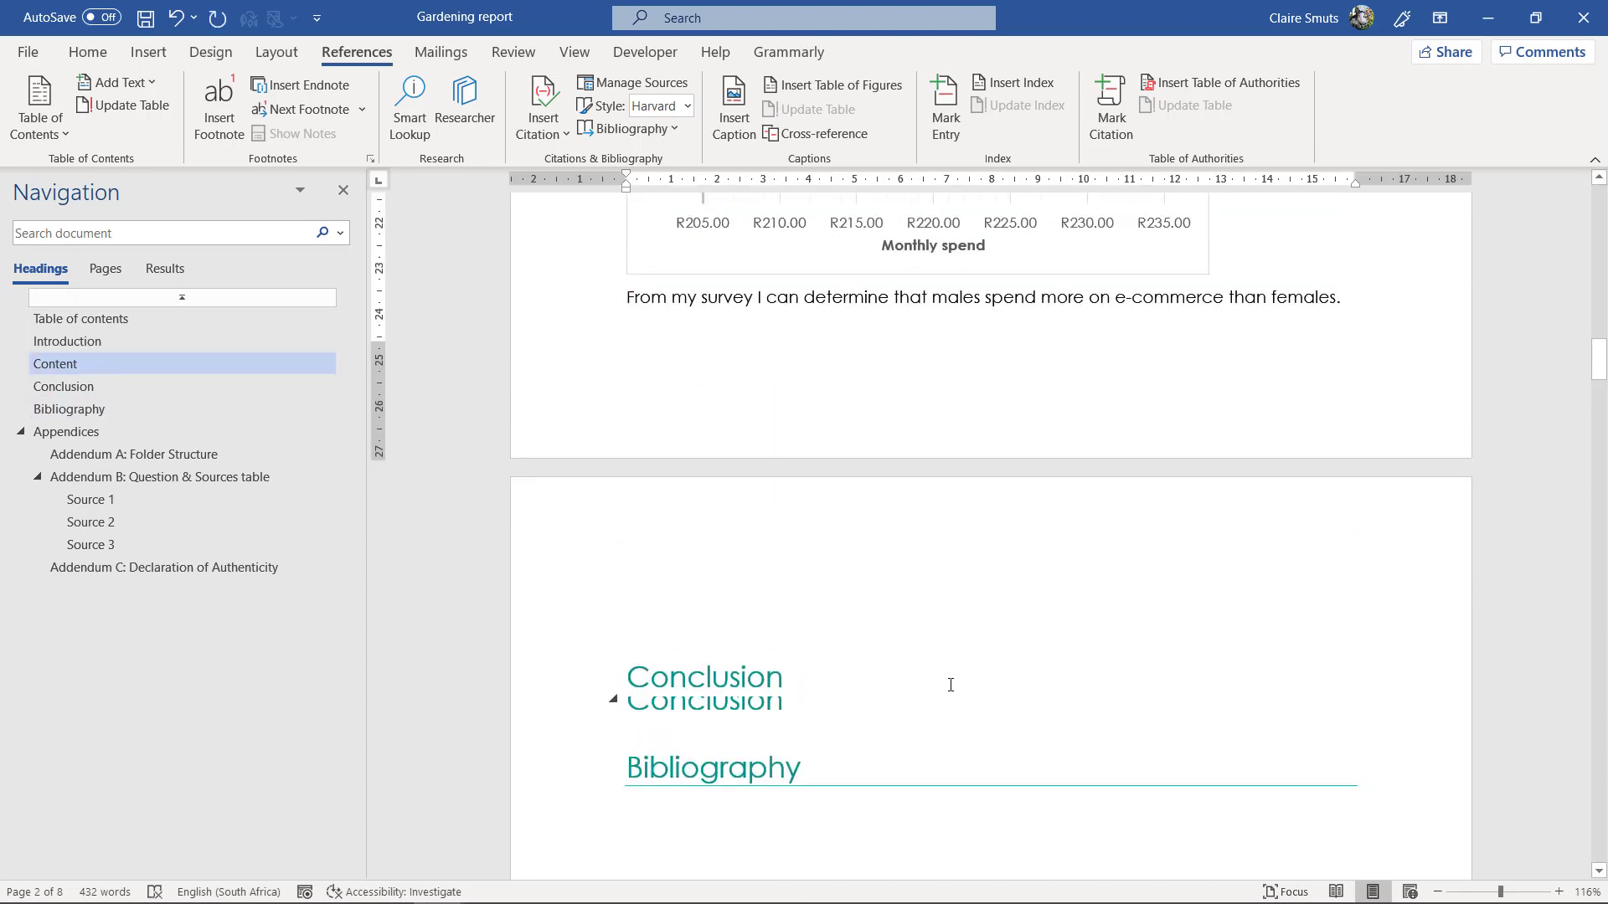
pyautogui.click(626, 697)
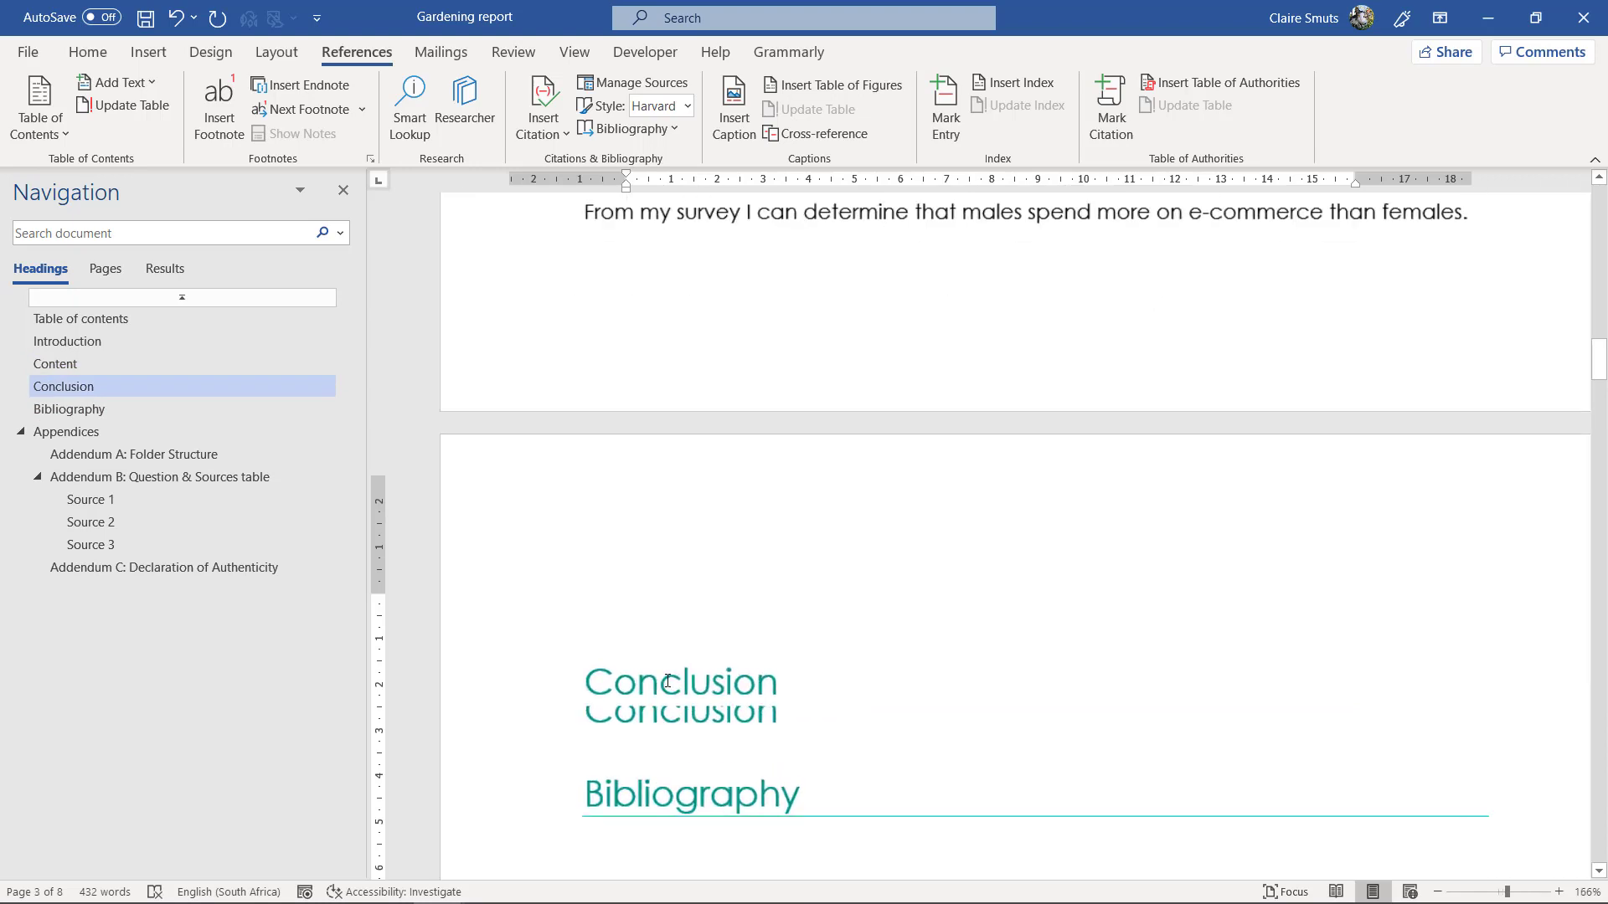
pyautogui.keyDown('ctrl'); pyautogui.scroll(6, 667, 678); pyautogui.keyUp('ctrl')
pyautogui.scroll(3, 667, 682)
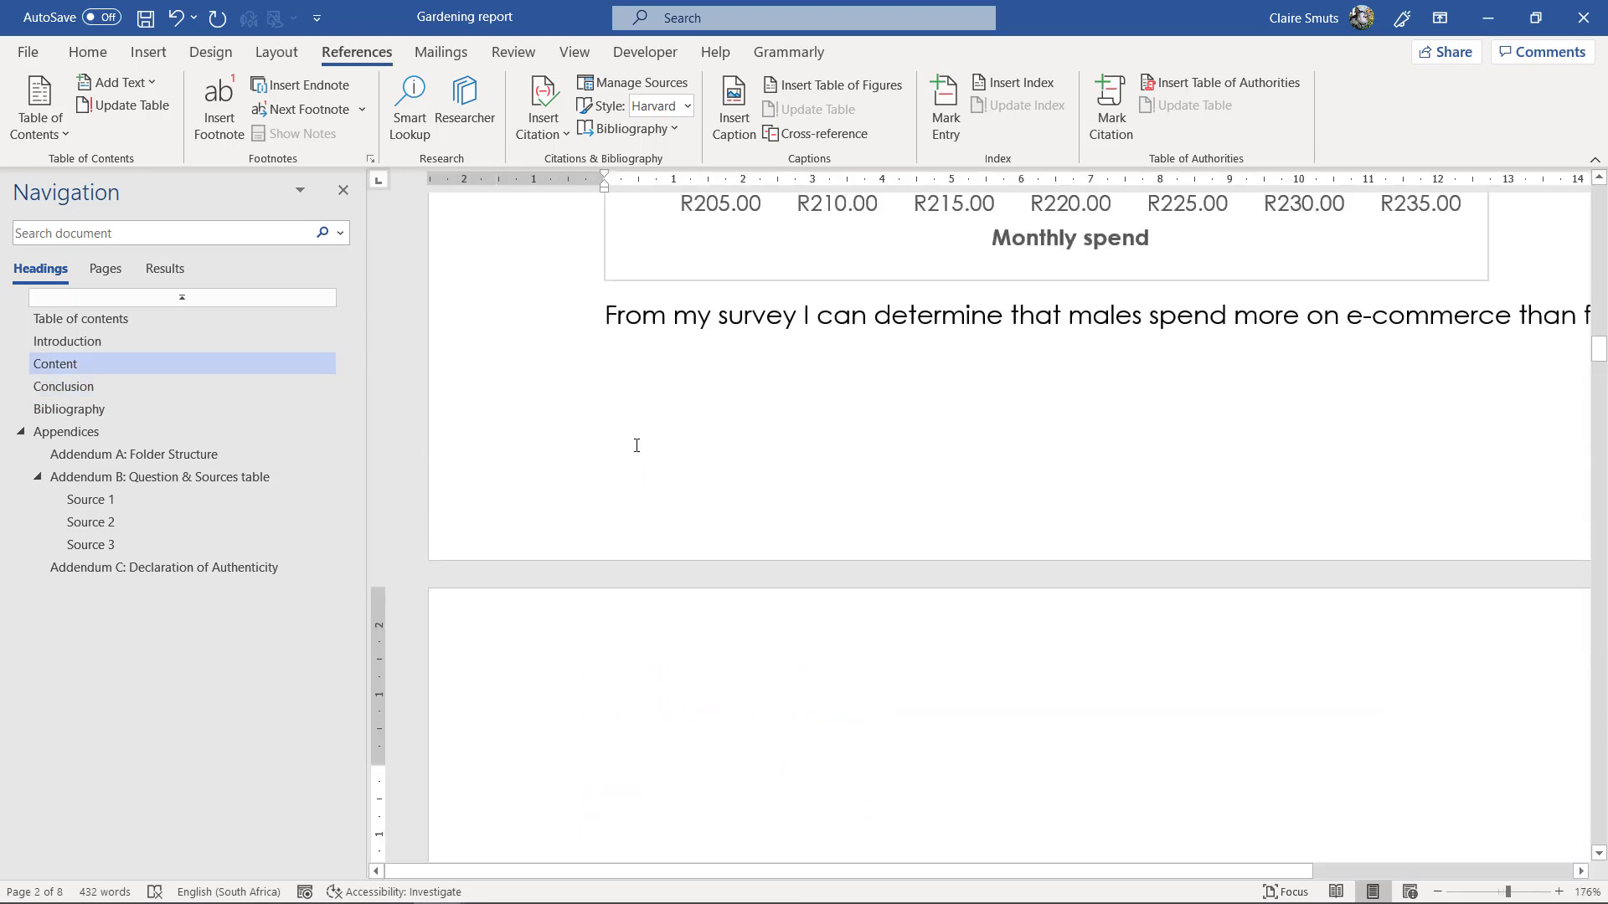
pyautogui.click(88, 53)
pyautogui.click(692, 92)
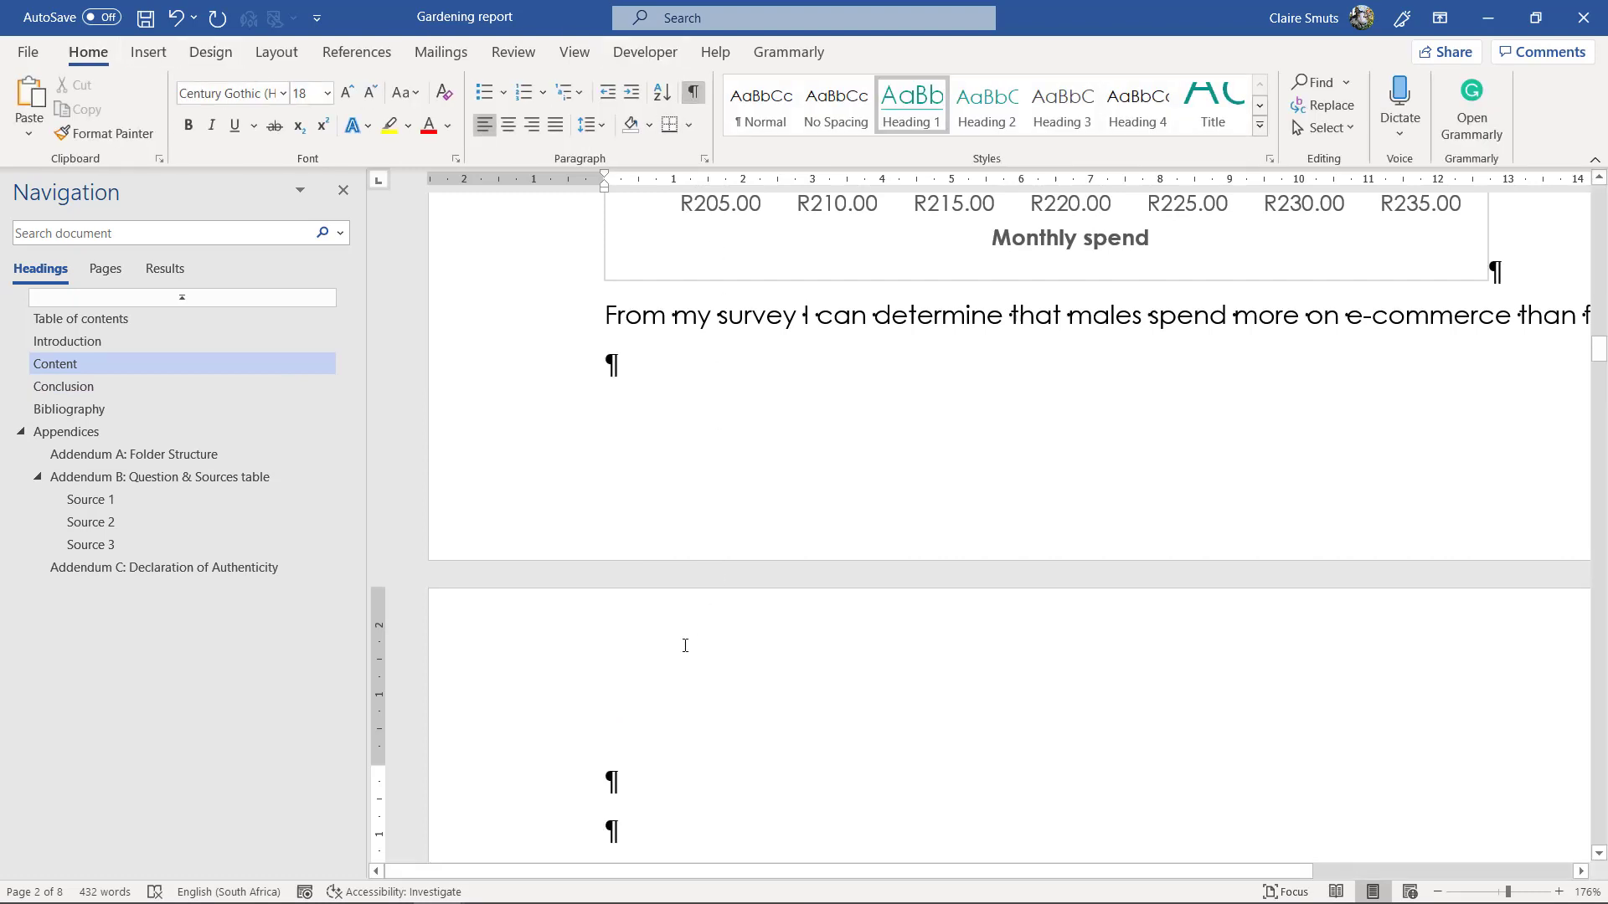
# Paste the Findings heading into the empty paragraph on page 3, keeping source formatting
pyautogui.rightClick(619, 790)
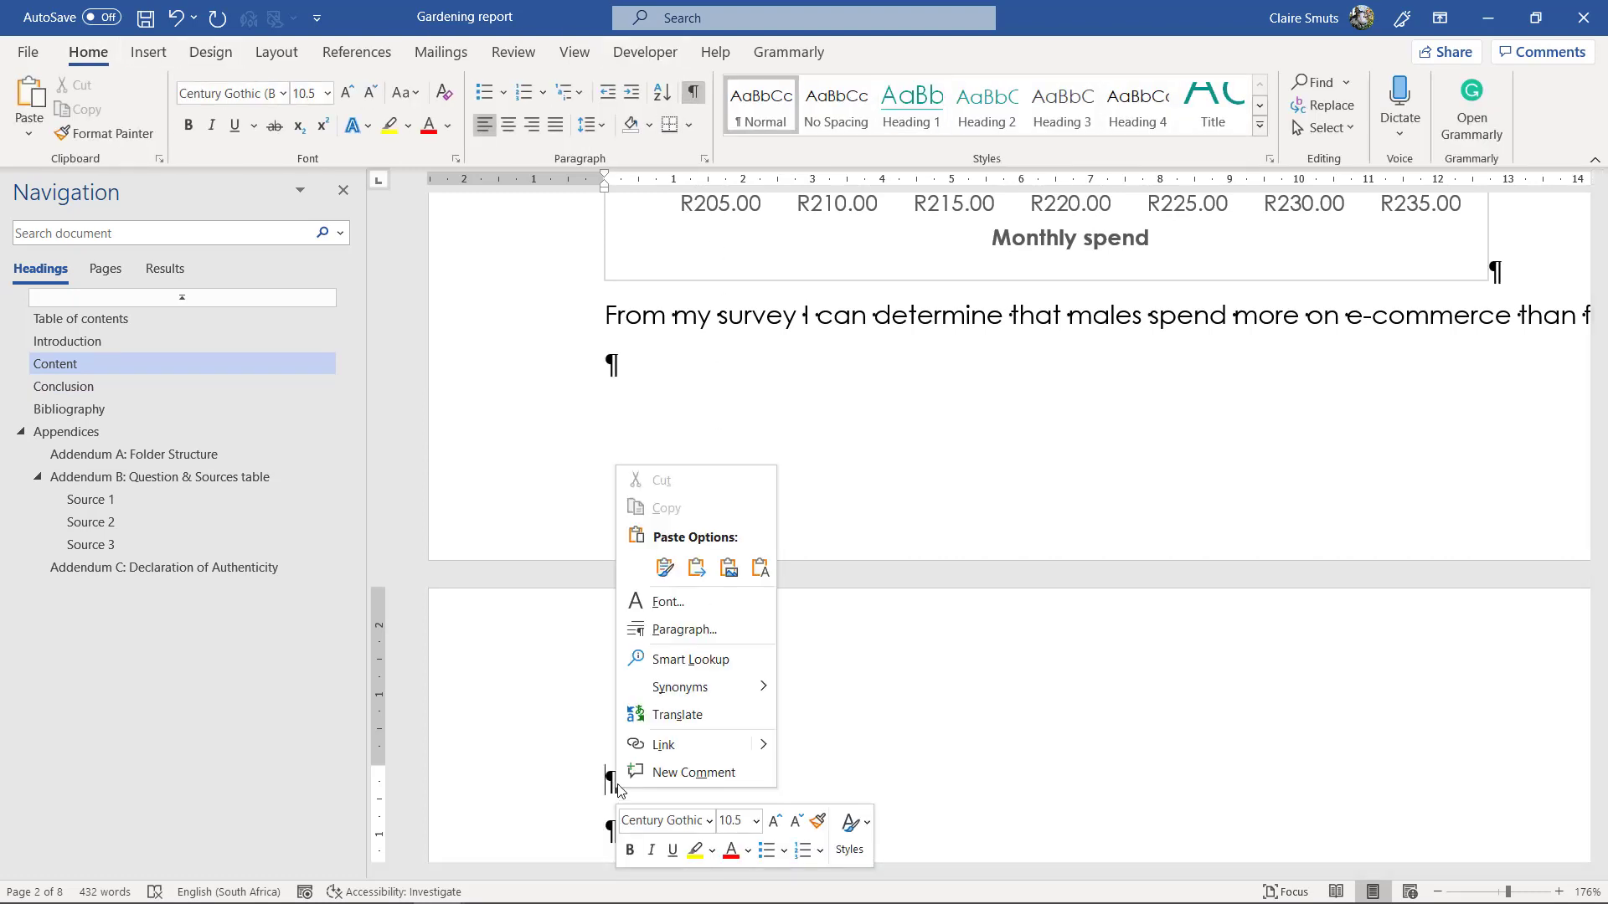
pyautogui.click(665, 569)
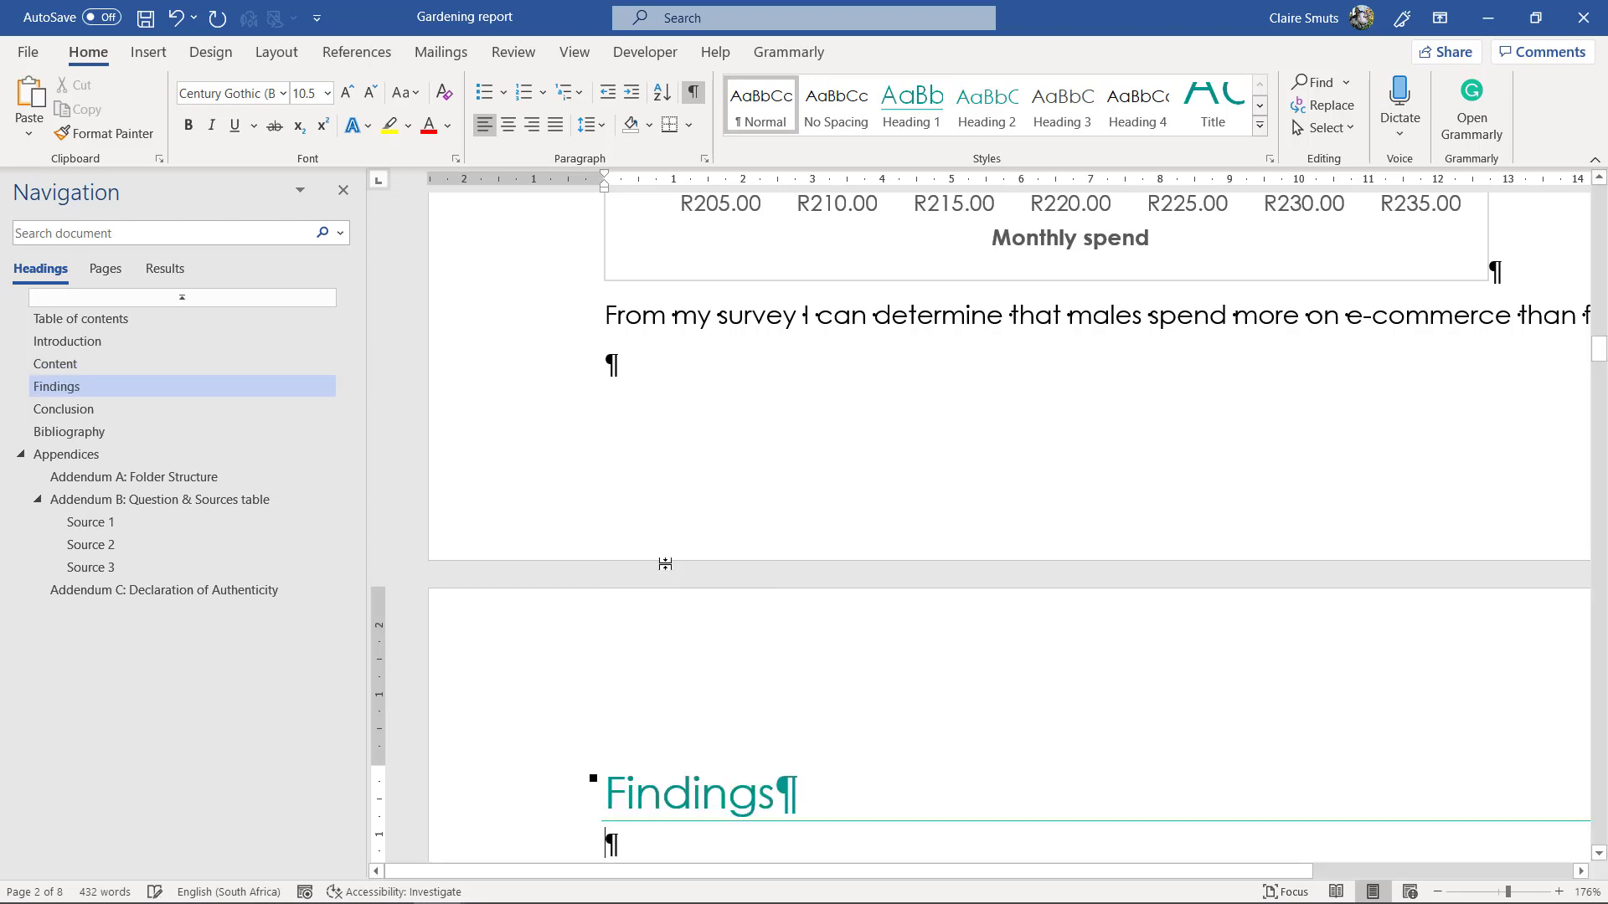
pyautogui.click(668, 806)
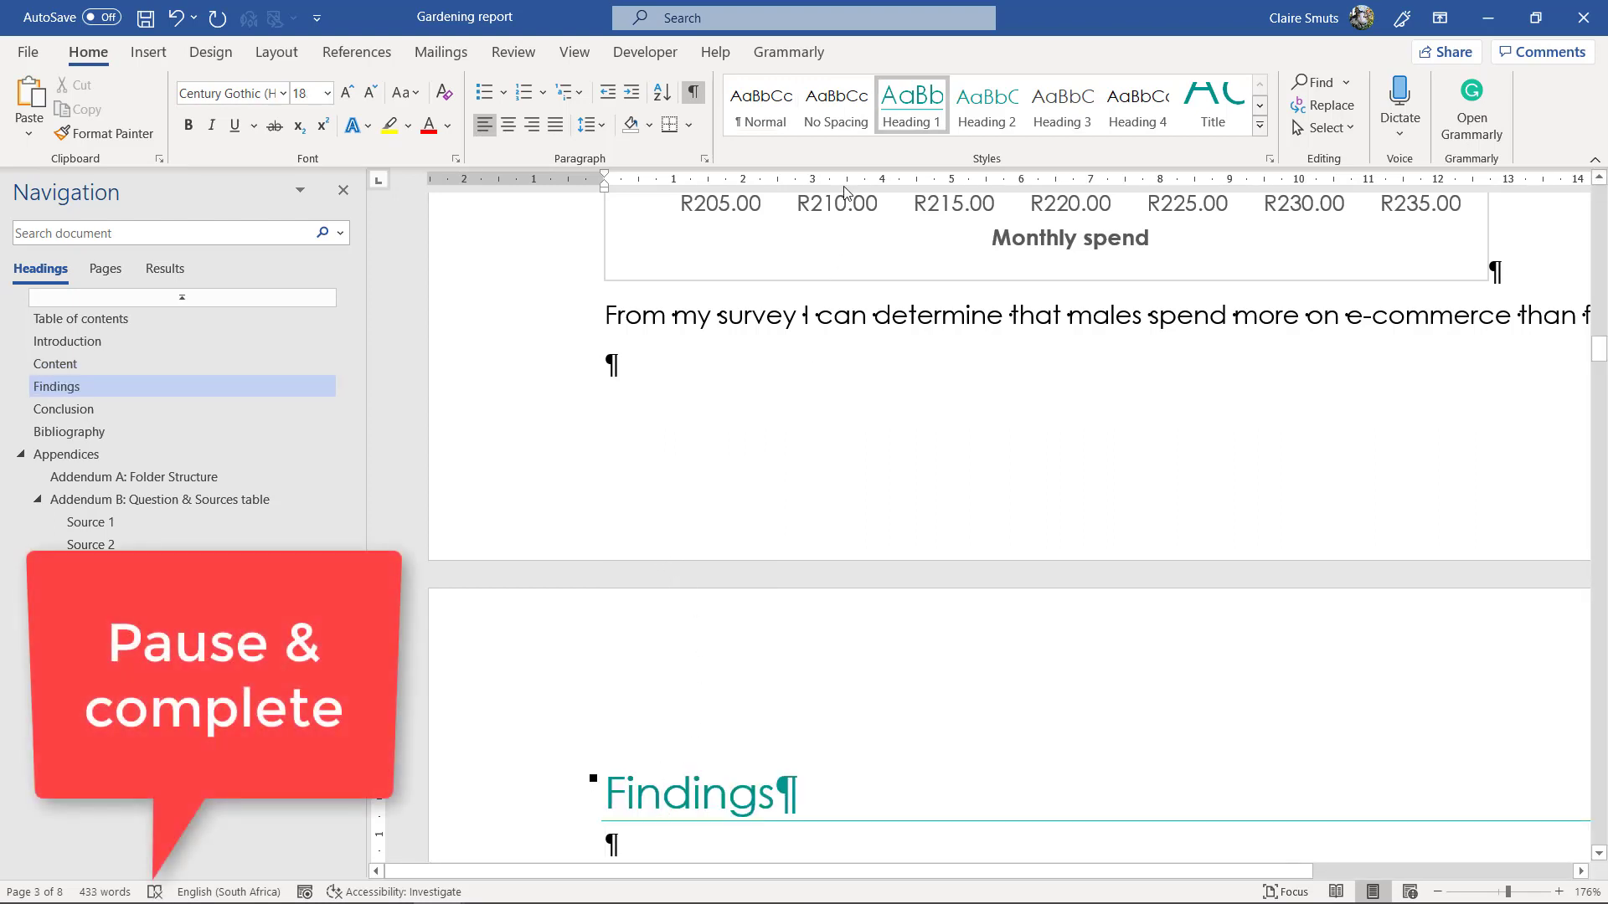
pyautogui.click(697, 97)
pyautogui.scroll(3, 734, 458)
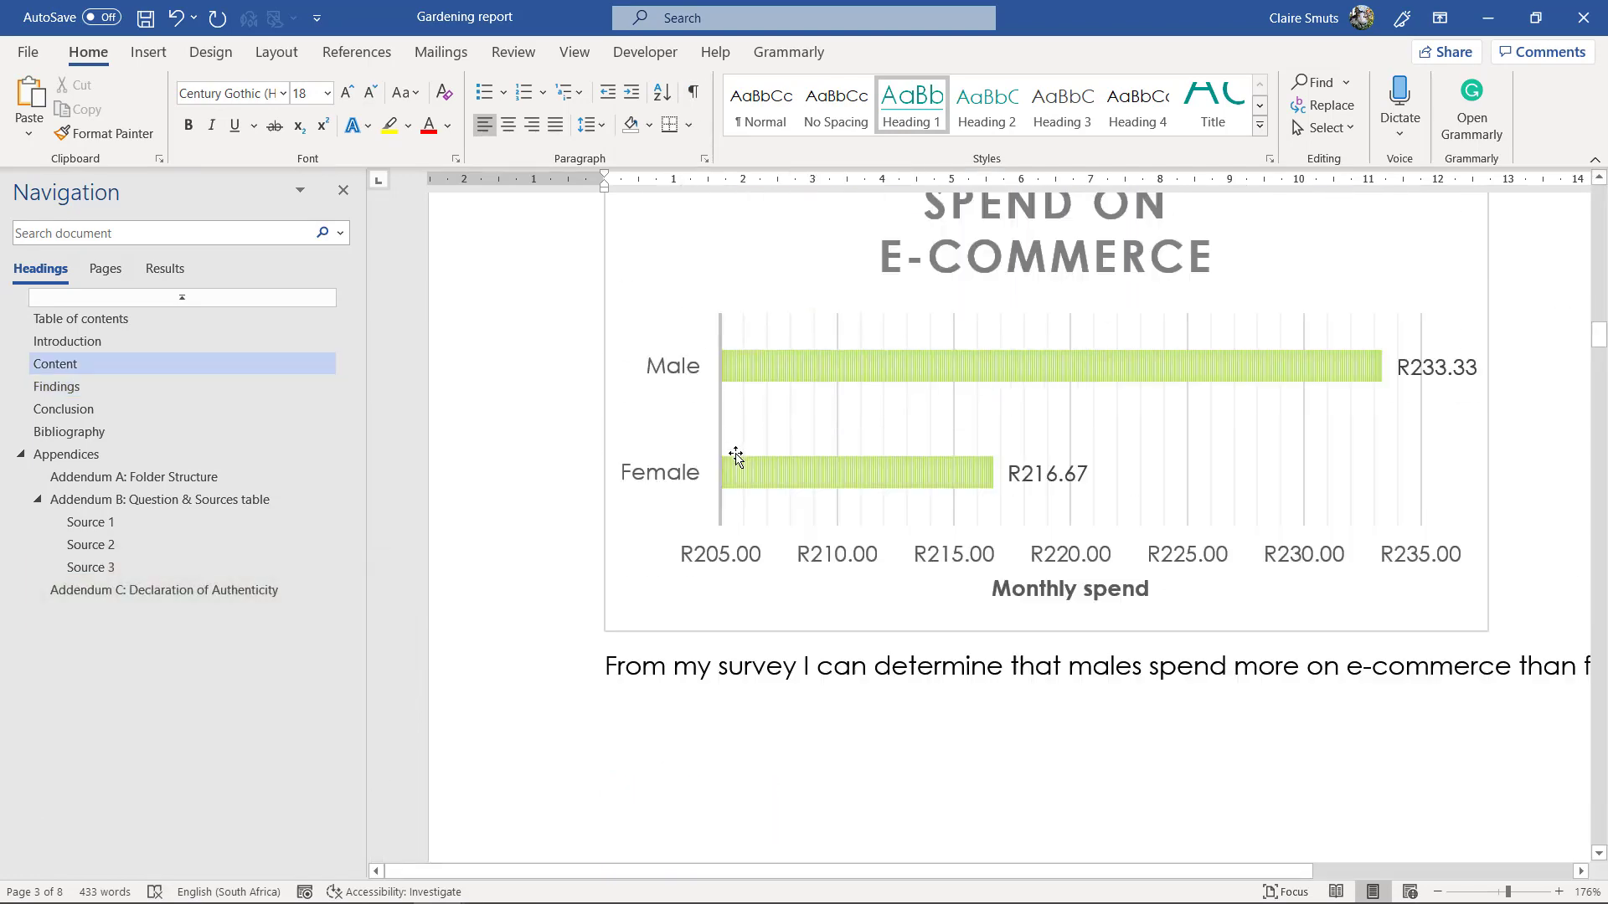
pyautogui.scroll(5, 734, 458)
pyautogui.scroll(5, 735, 459)
pyautogui.click(700, 563)
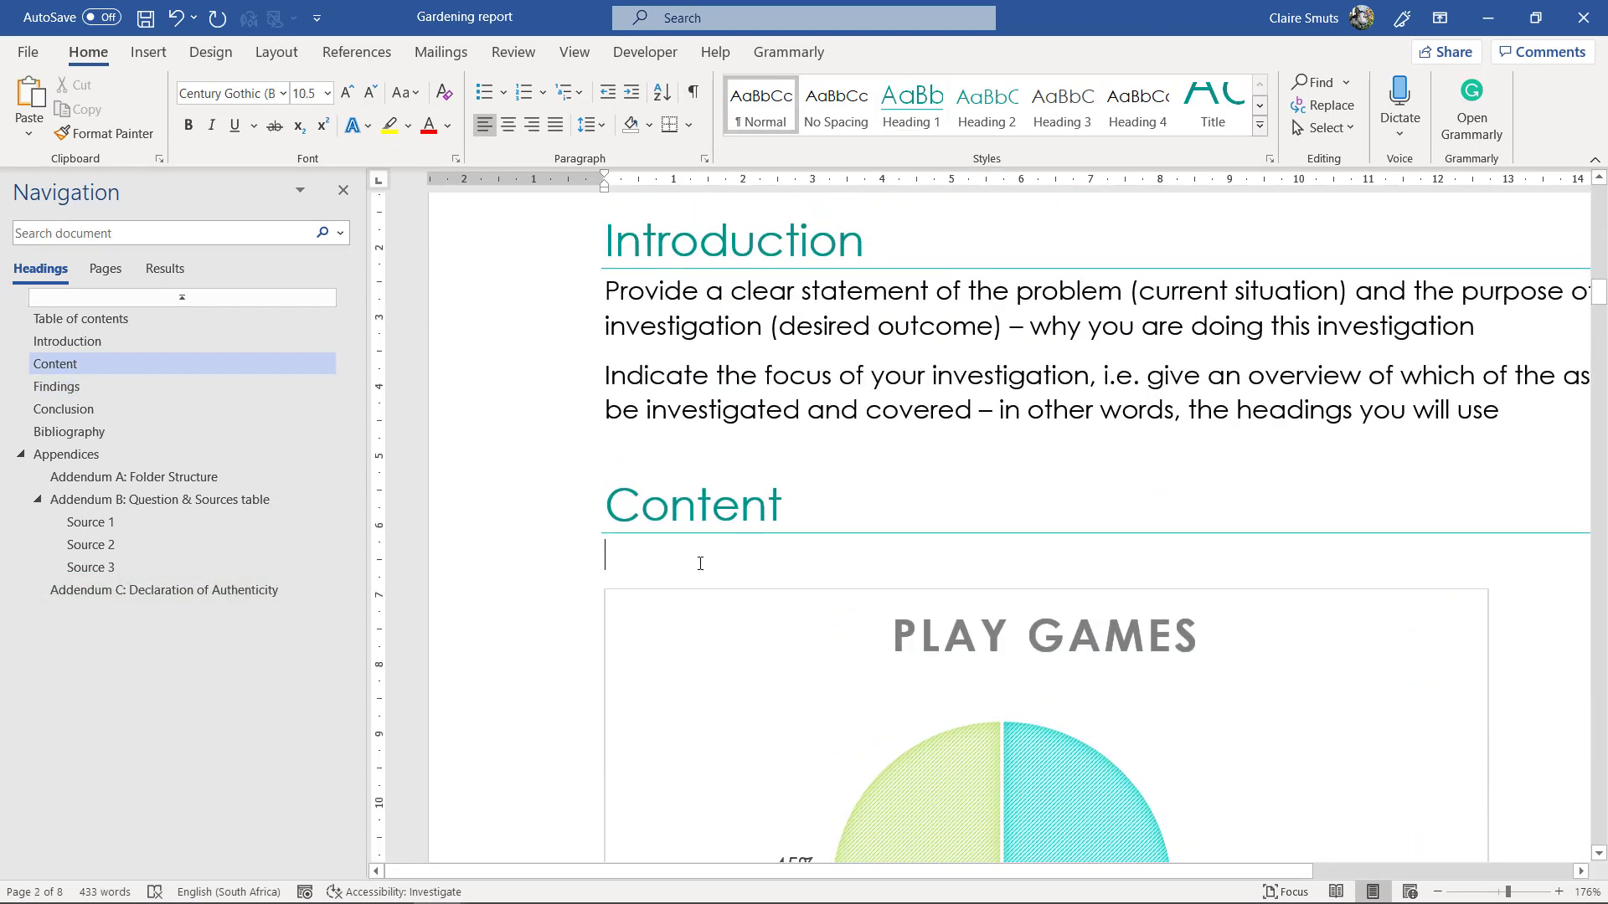
pyautogui.scroll(-3, 699, 543)
pyautogui.keyDown('ctrl'); pyautogui.scroll(-3, 699, 543); pyautogui.keyUp('ctrl')
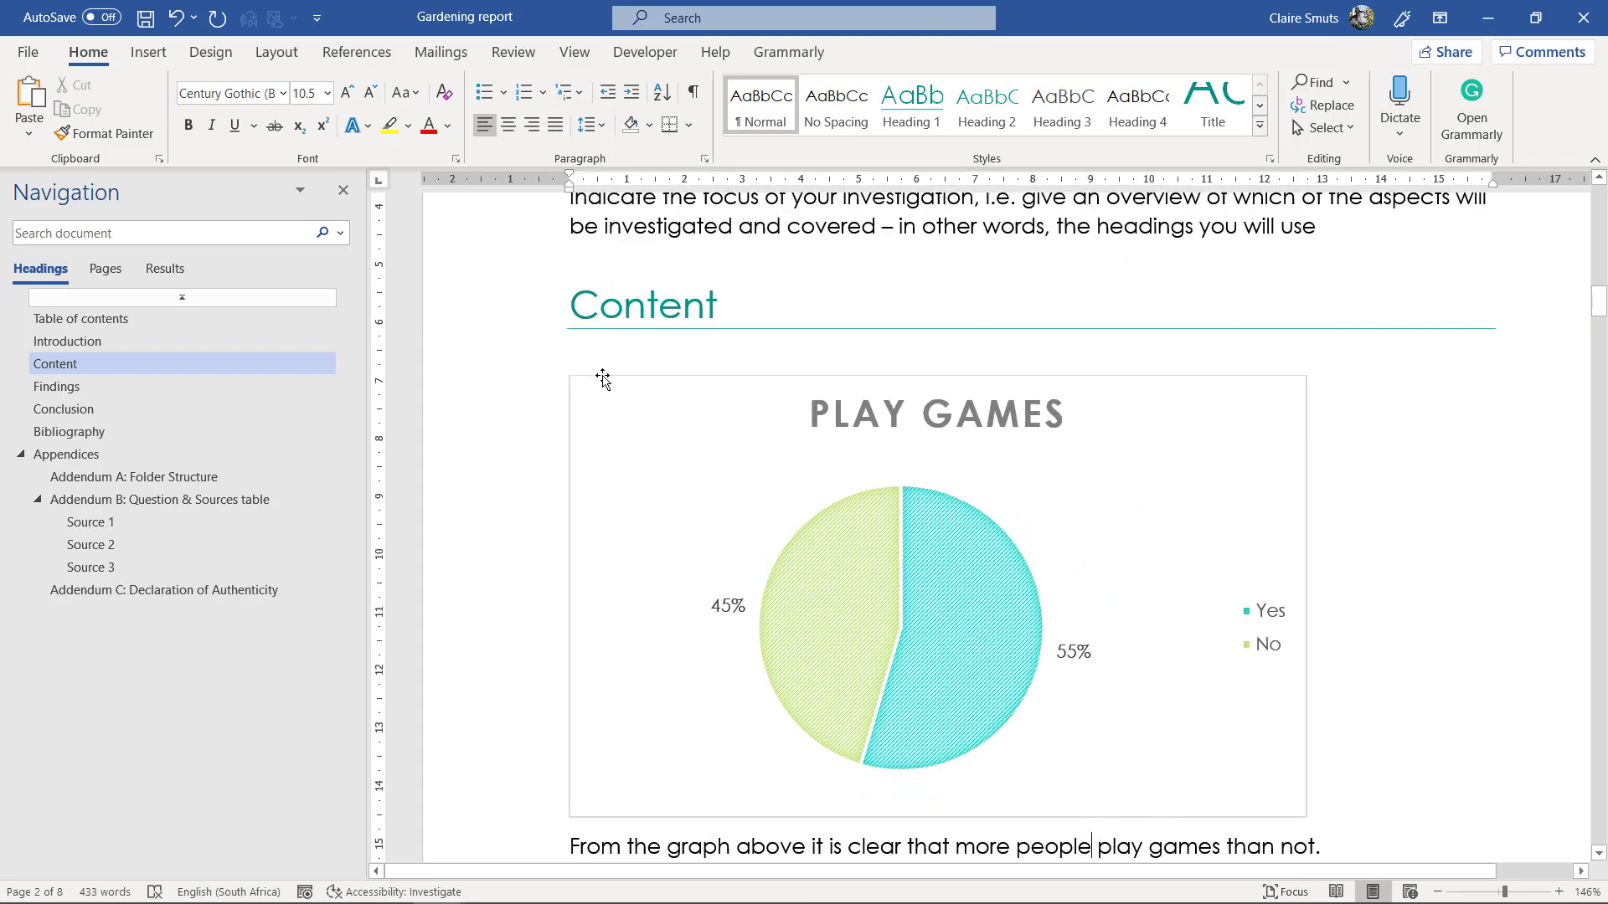
pyautogui.click(981, 111)
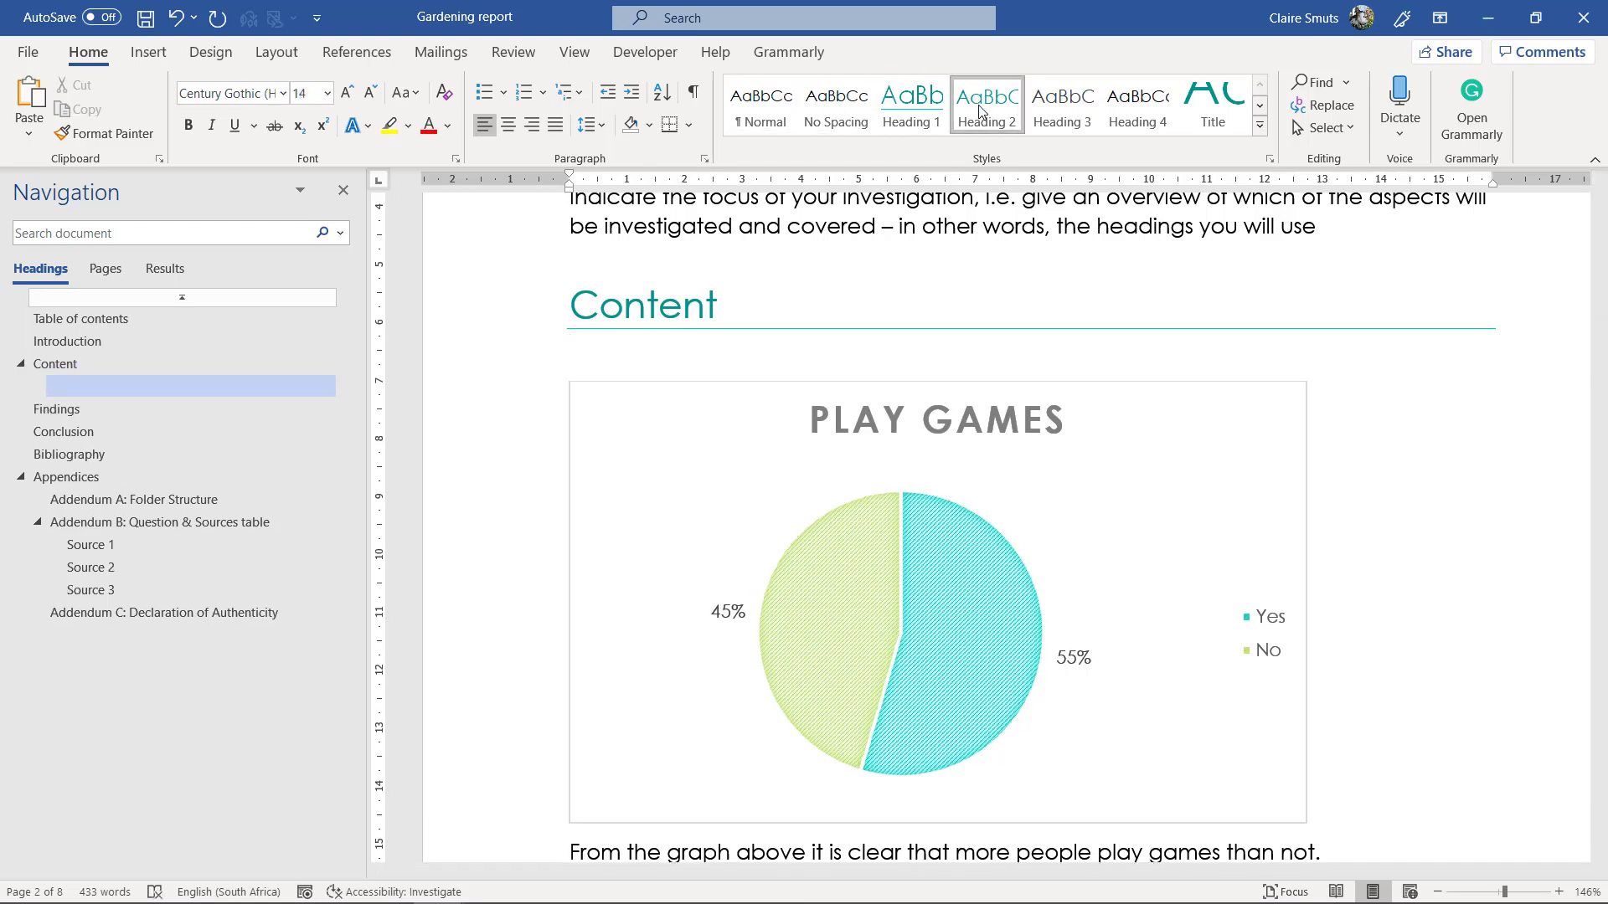
pyautogui.write('Claims/A')
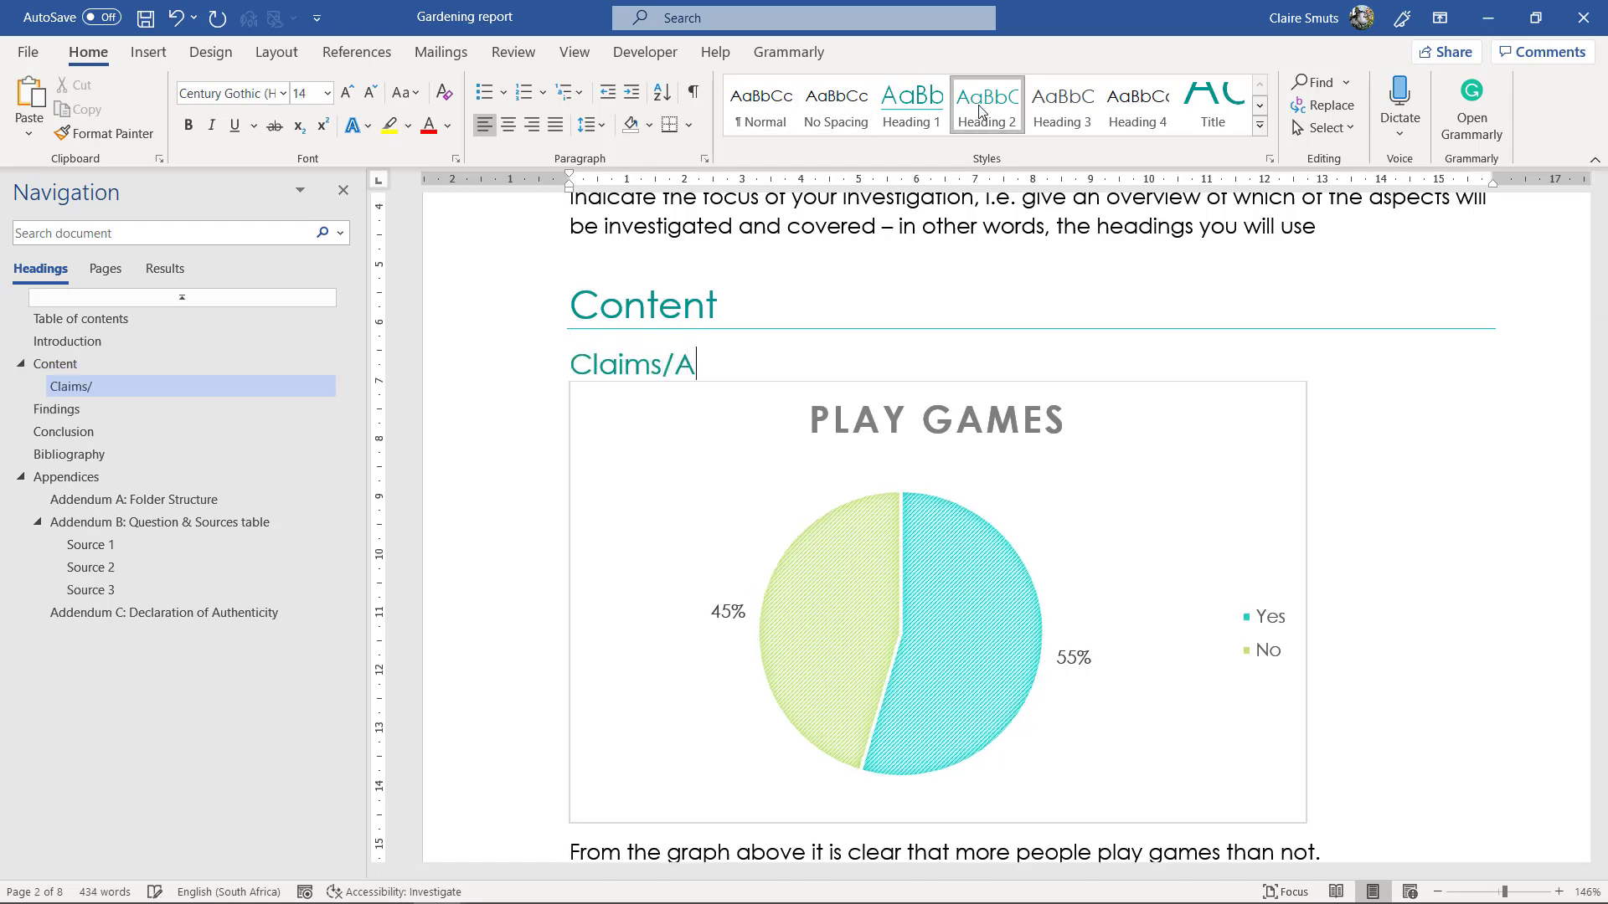
pyautogui.write('rgume')
pyautogui.write('nt')
pyautogui.write('s')
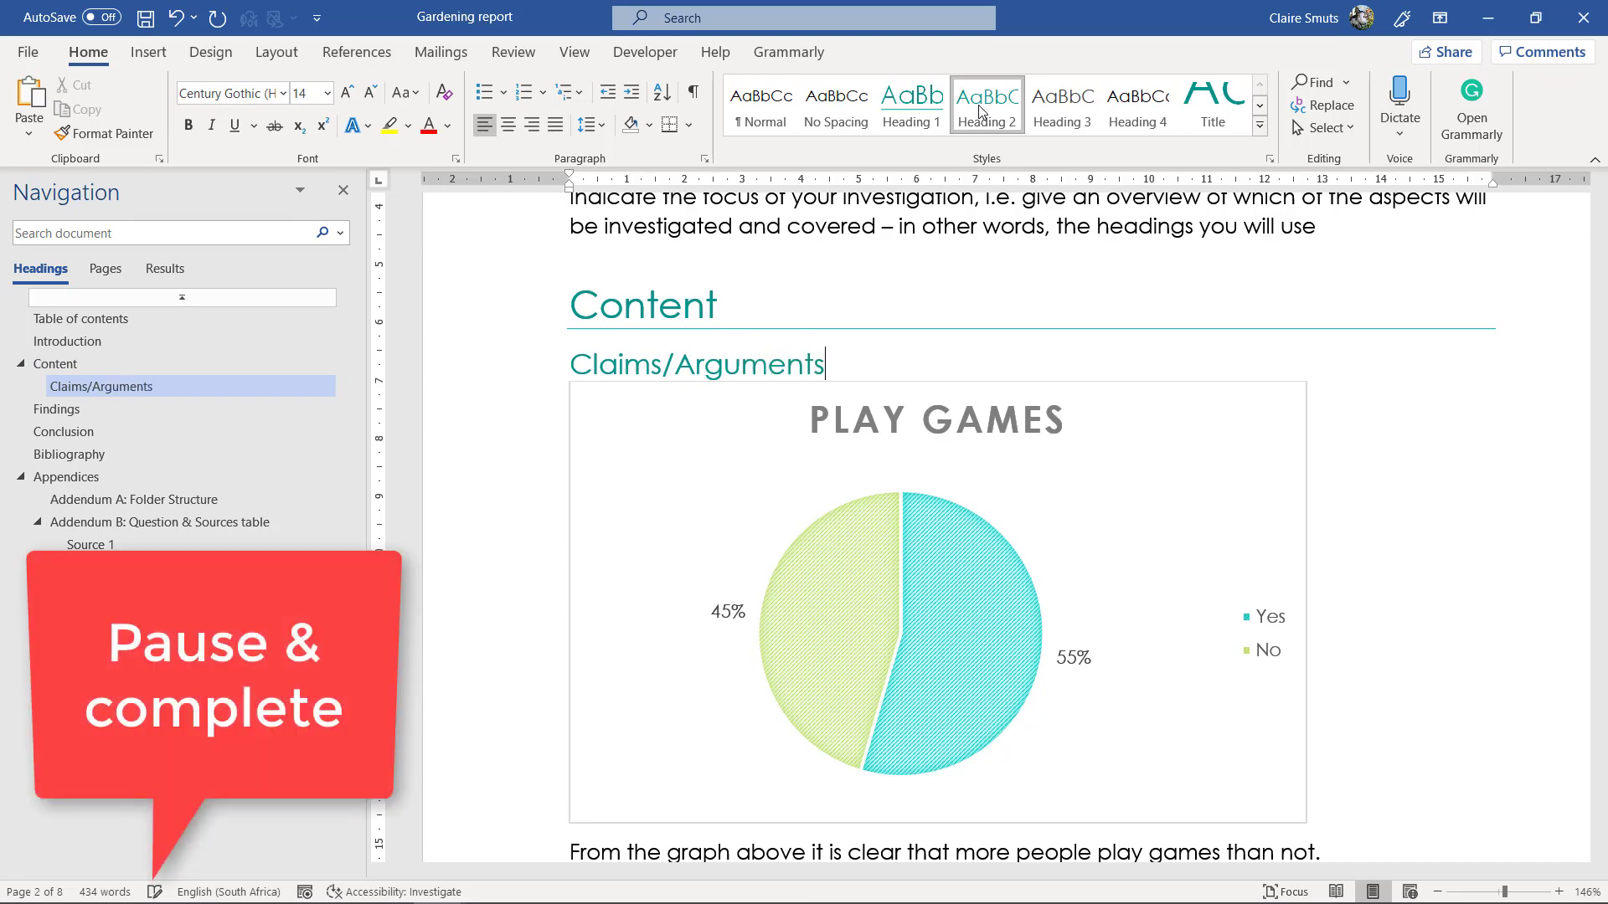
pyautogui.scroll(-2, 1056, 352)
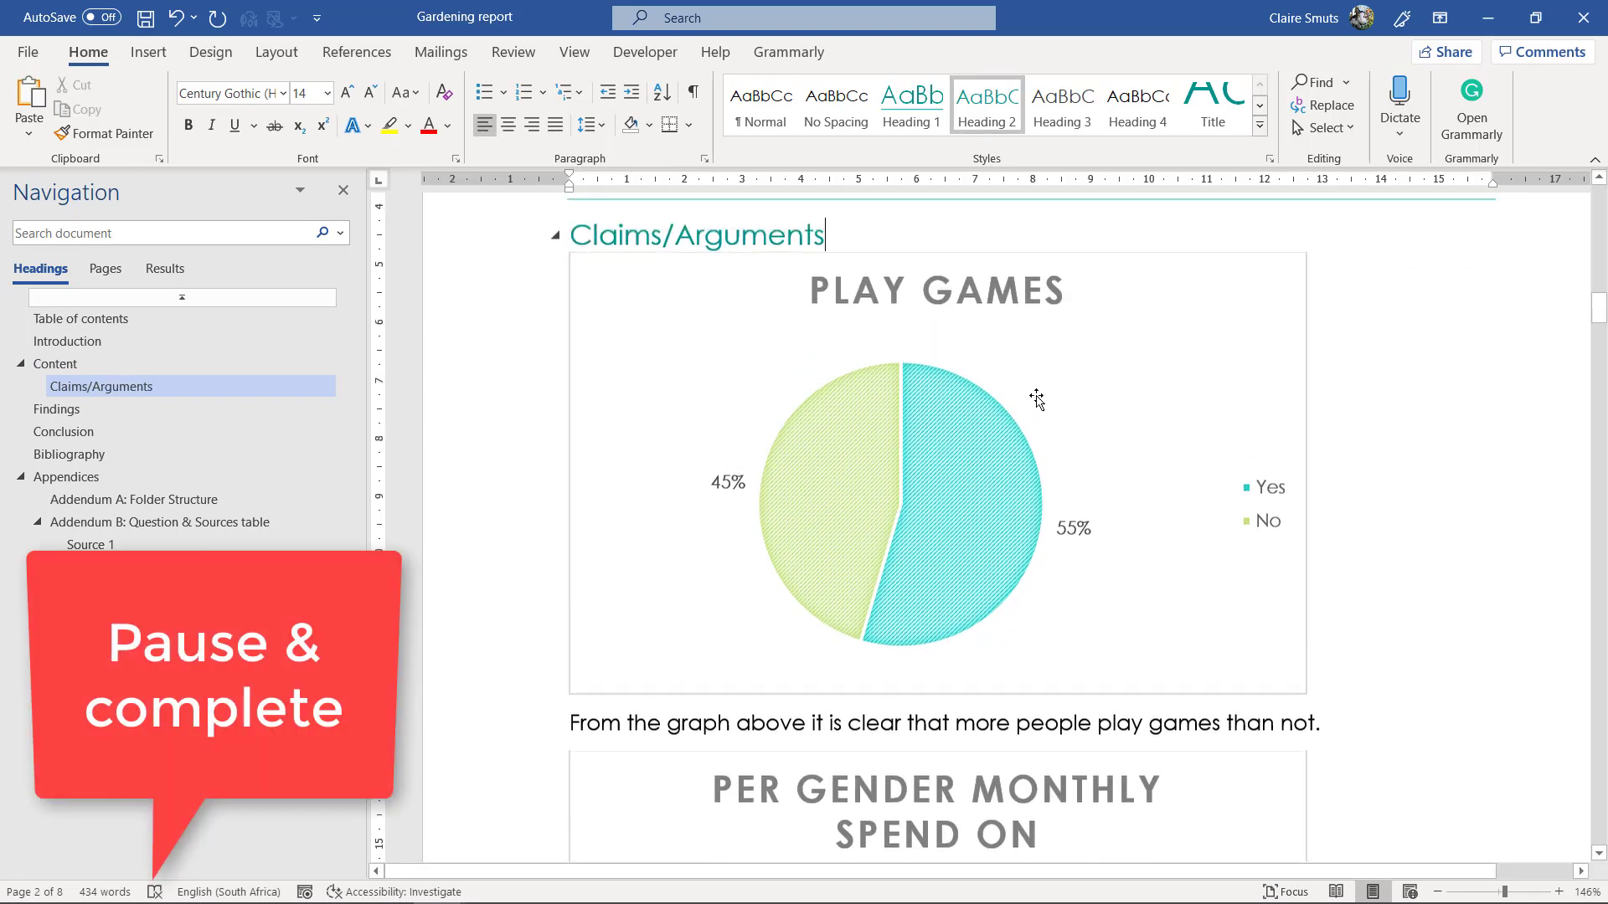
pyautogui.scroll(2, 1036, 398)
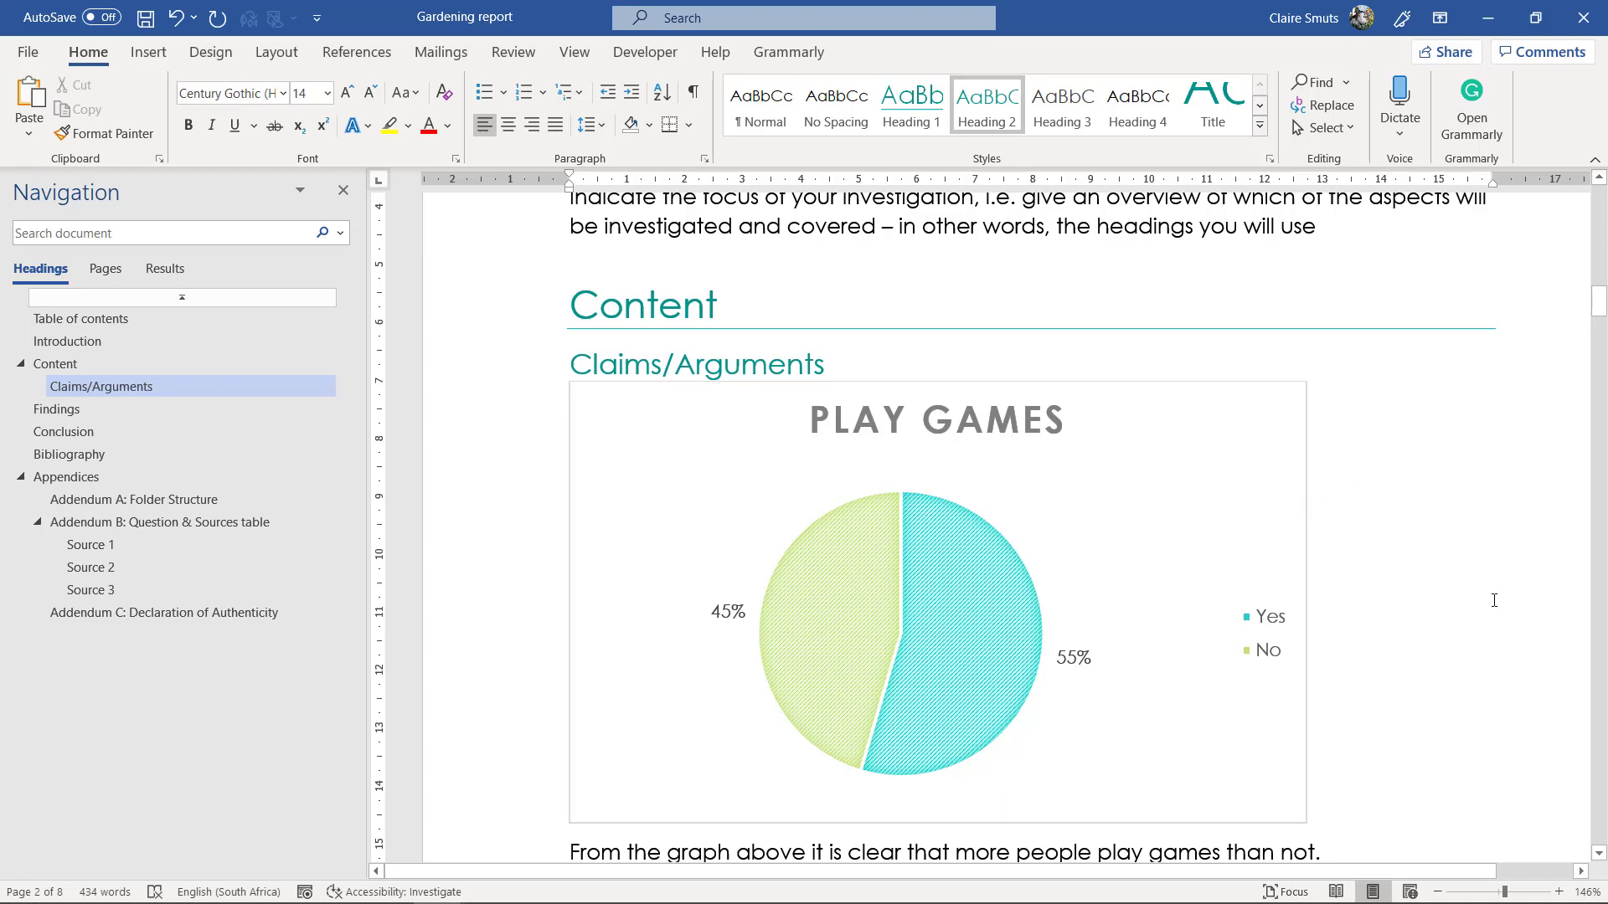
pyautogui.scroll(-5, 1494, 601)
pyautogui.scroll(-4, 1495, 601)
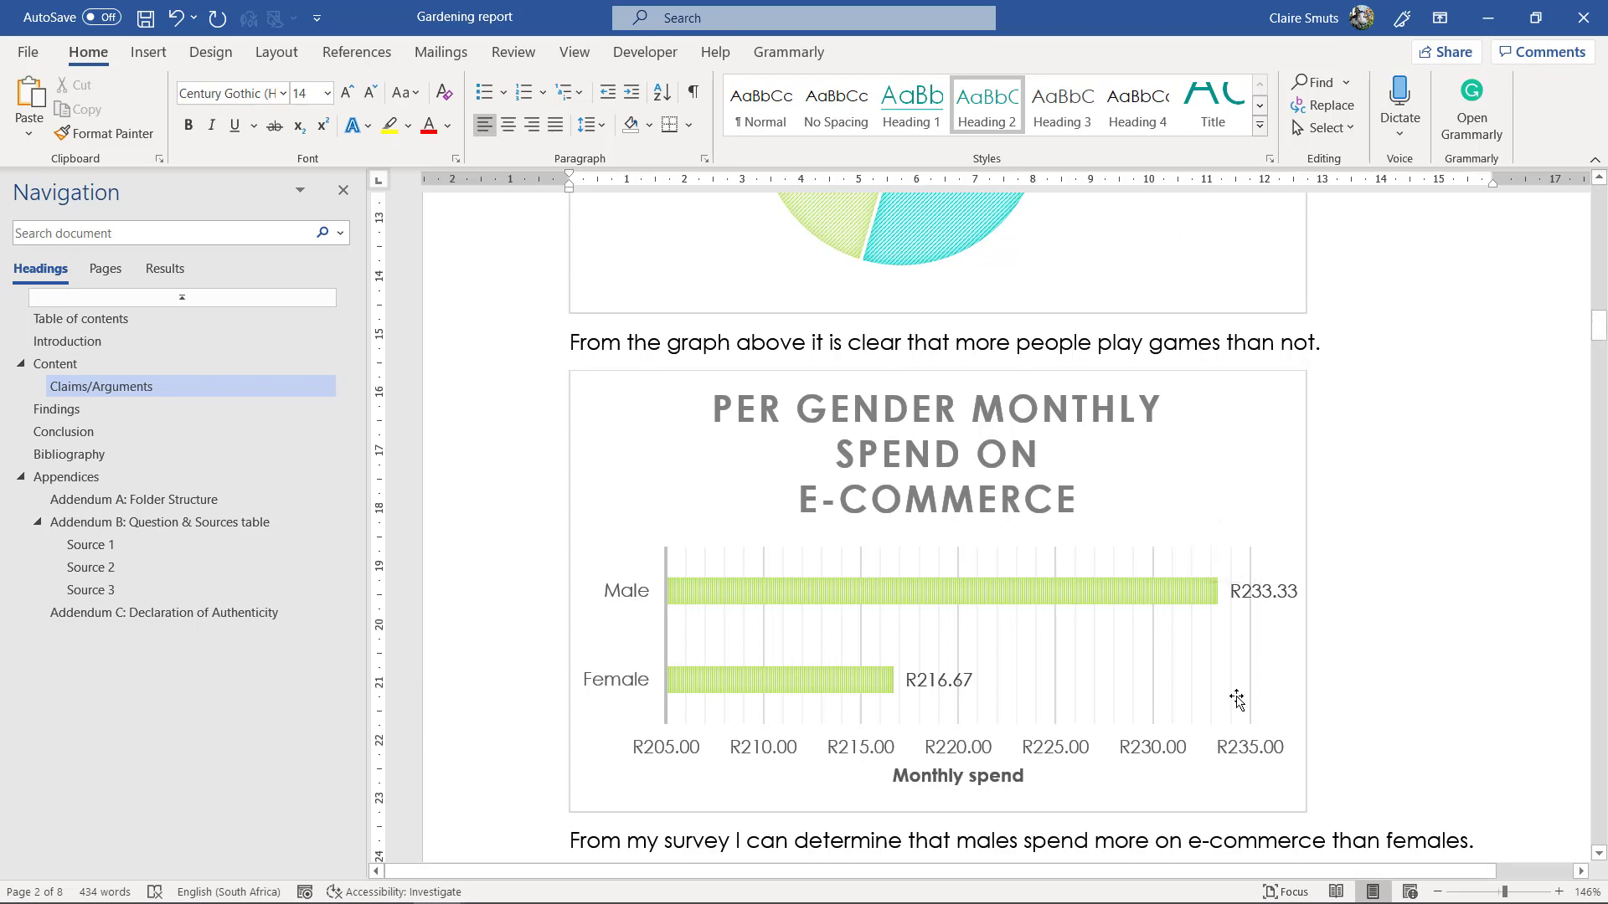
pyautogui.scroll(-2, 1339, 689)
pyautogui.scroll(4, 1353, 692)
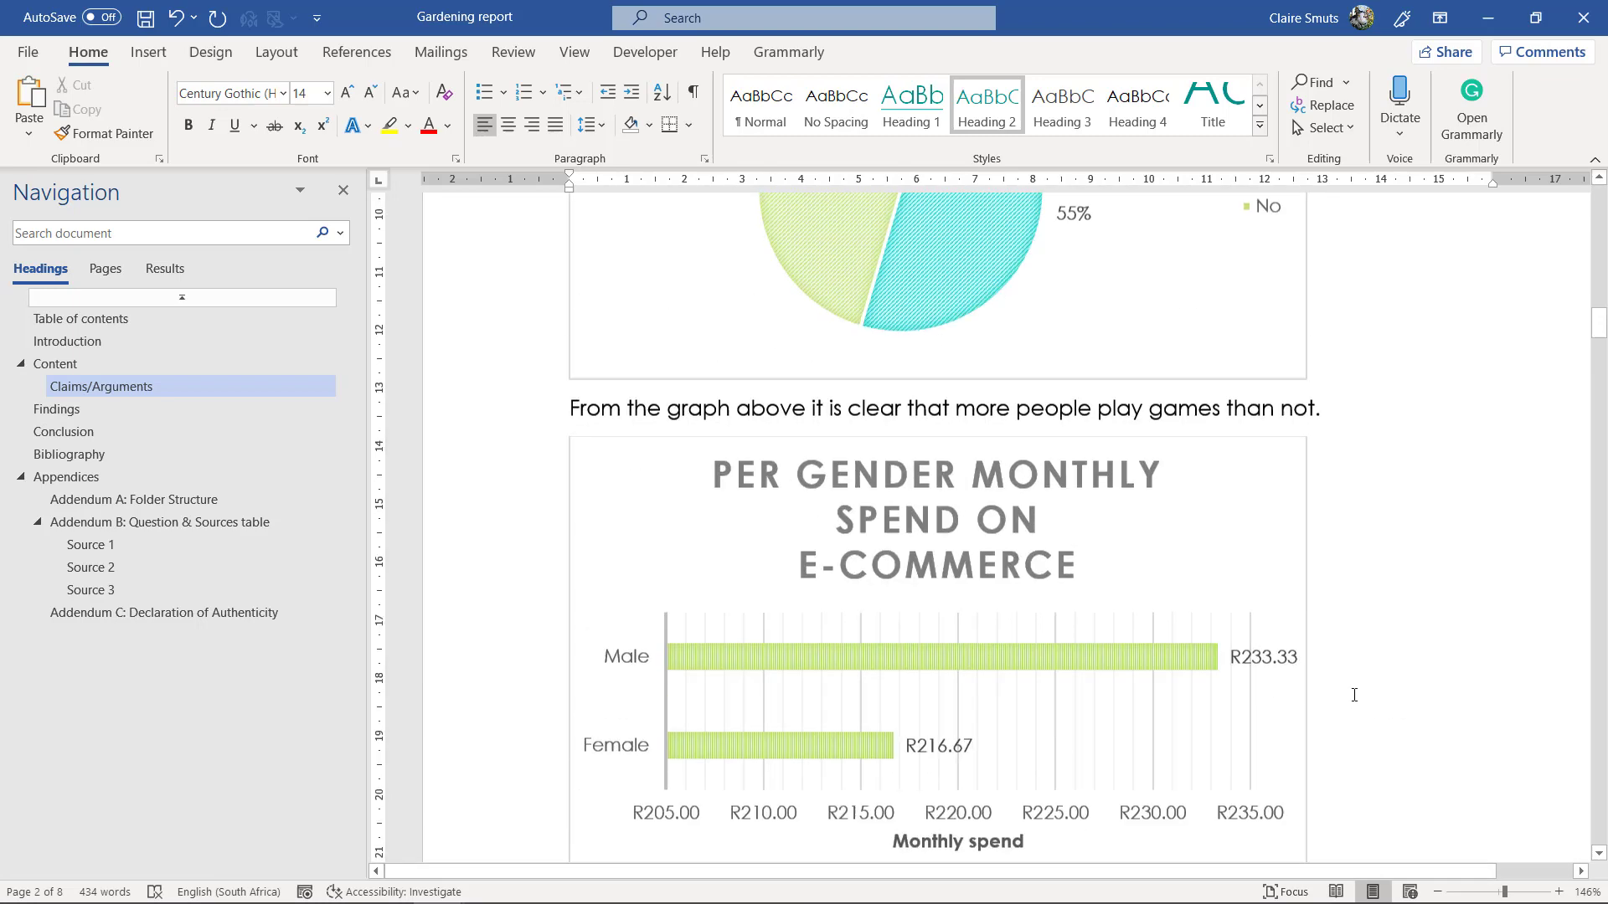
pyautogui.scroll(7, 1353, 695)
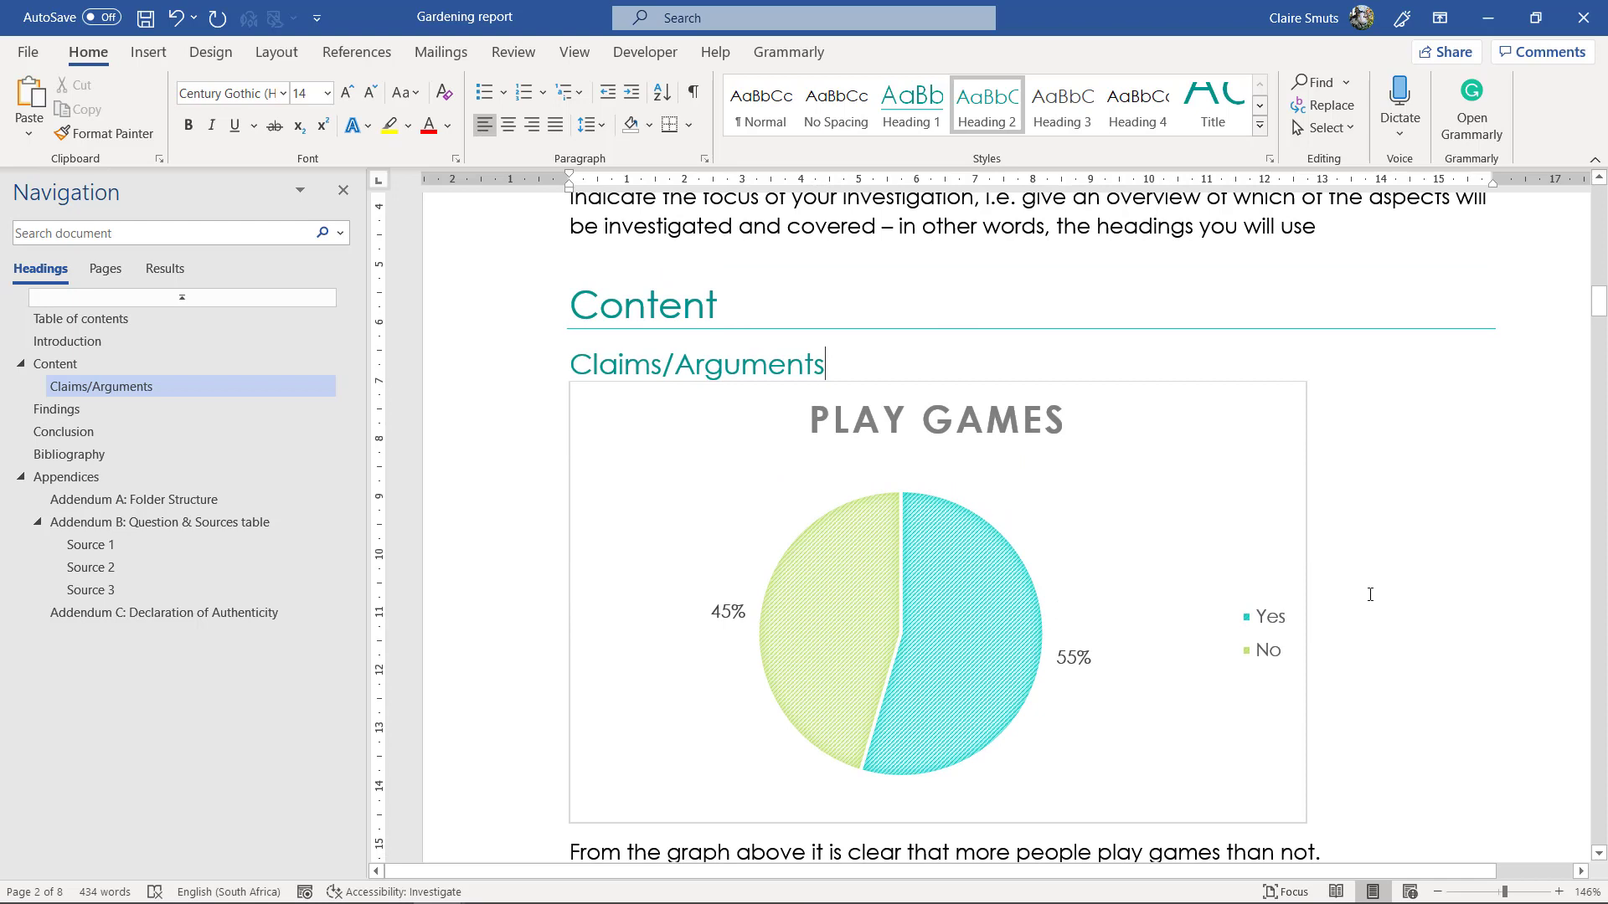
pyautogui.scroll(-2, 1160, 545)
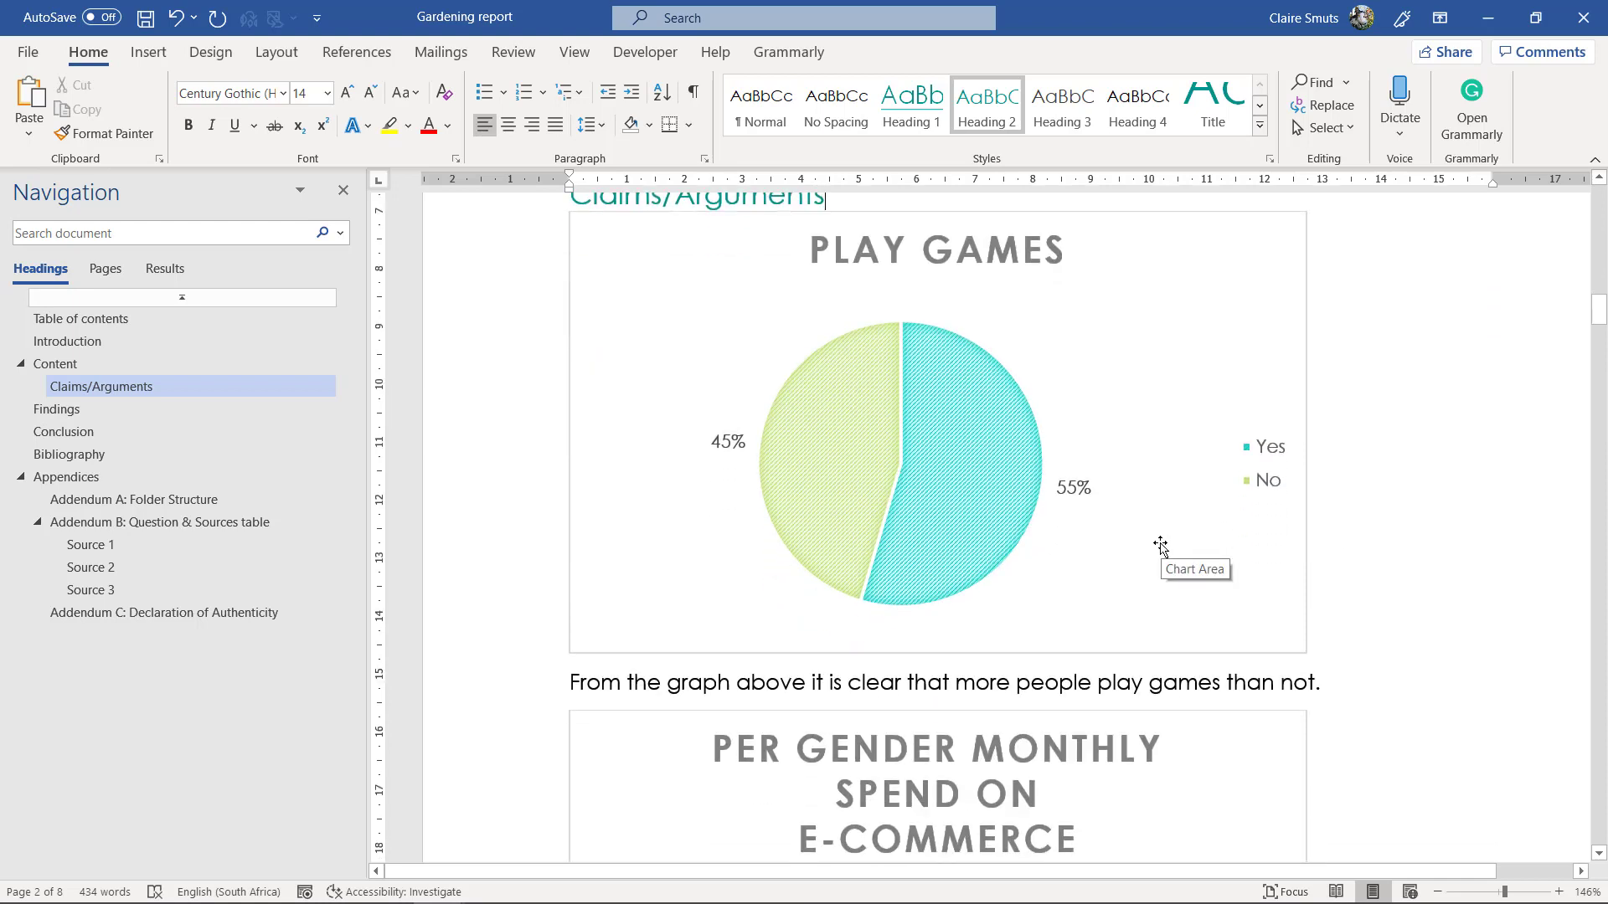
# Select the Play Games pie chart and show the References caption features
pyautogui.click(1232, 257)
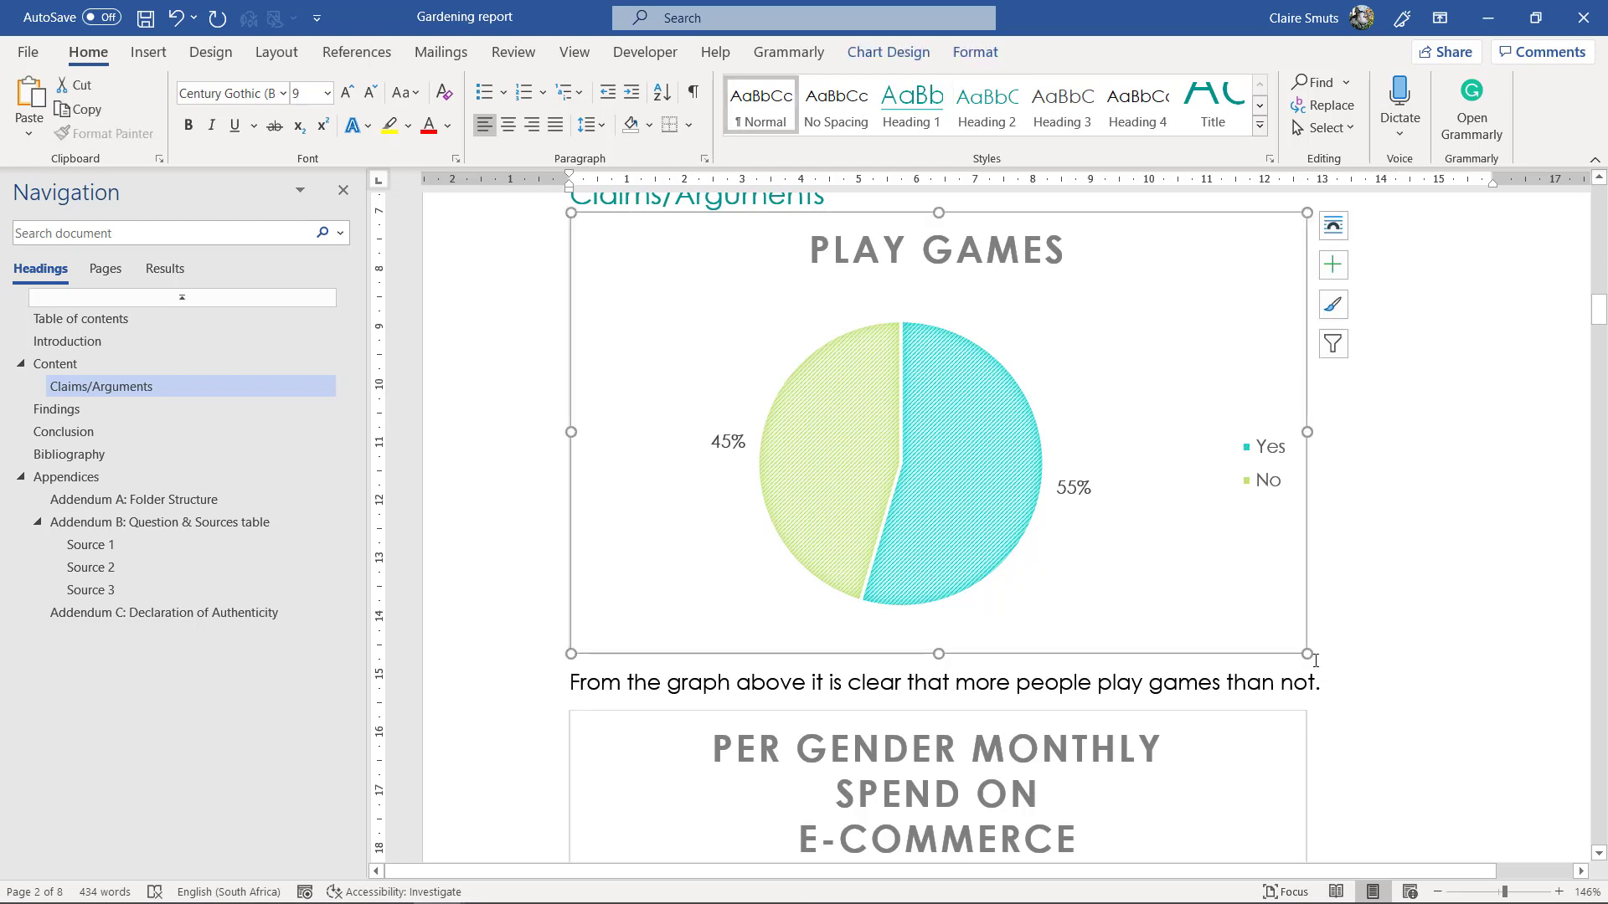
pyautogui.click(529, 695)
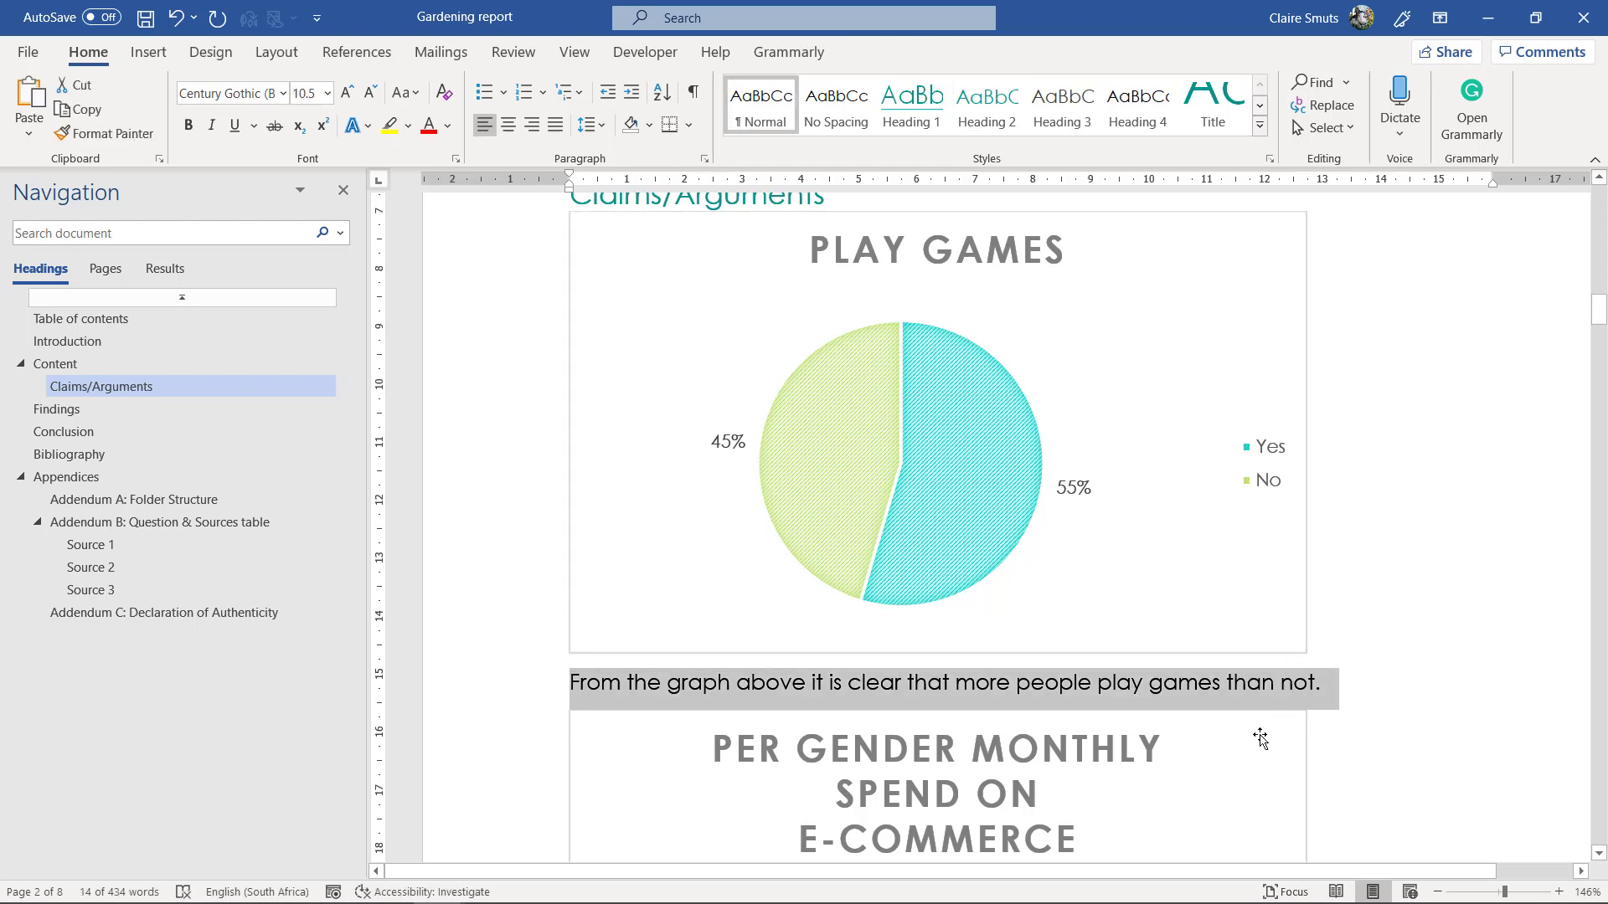
pyautogui.click(1305, 695)
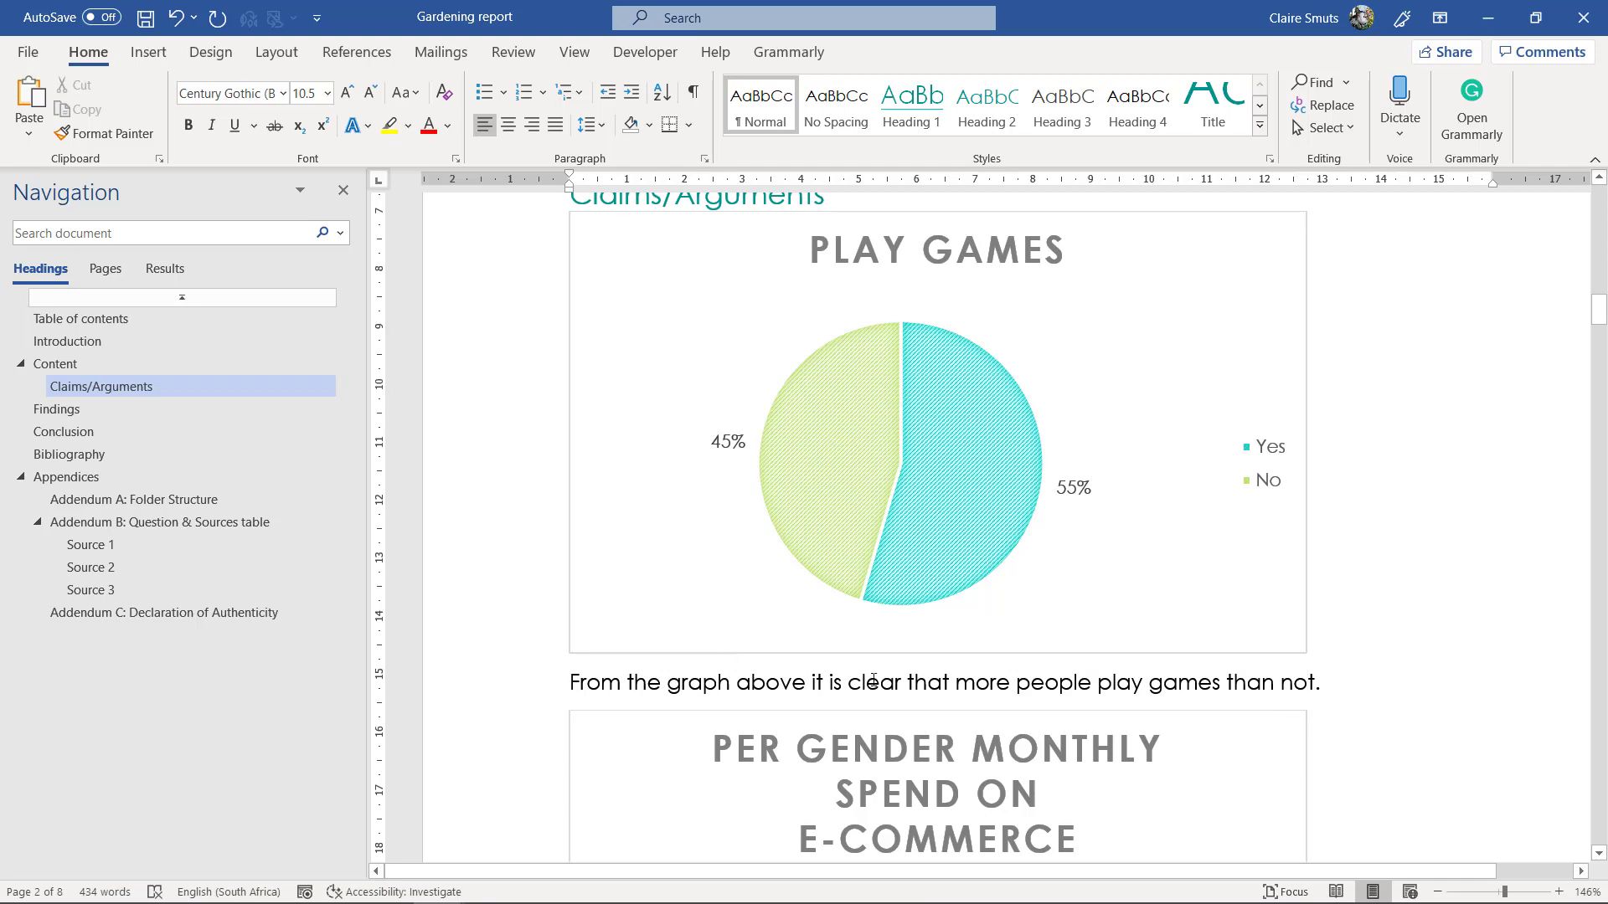
pyautogui.click(499, 698)
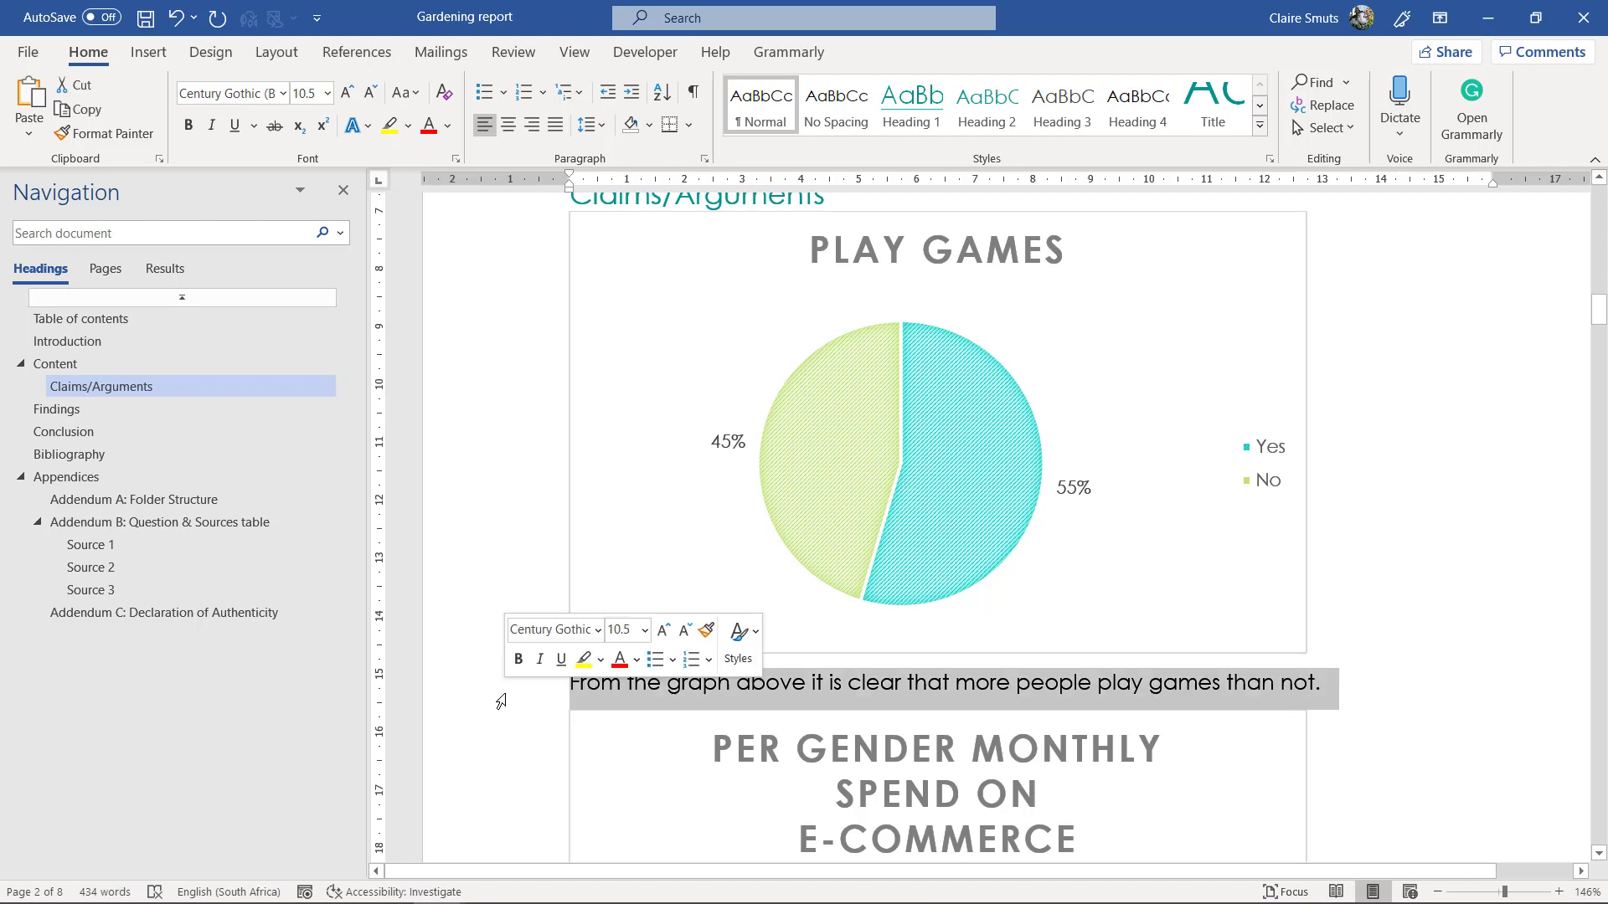
pyautogui.click(1219, 580)
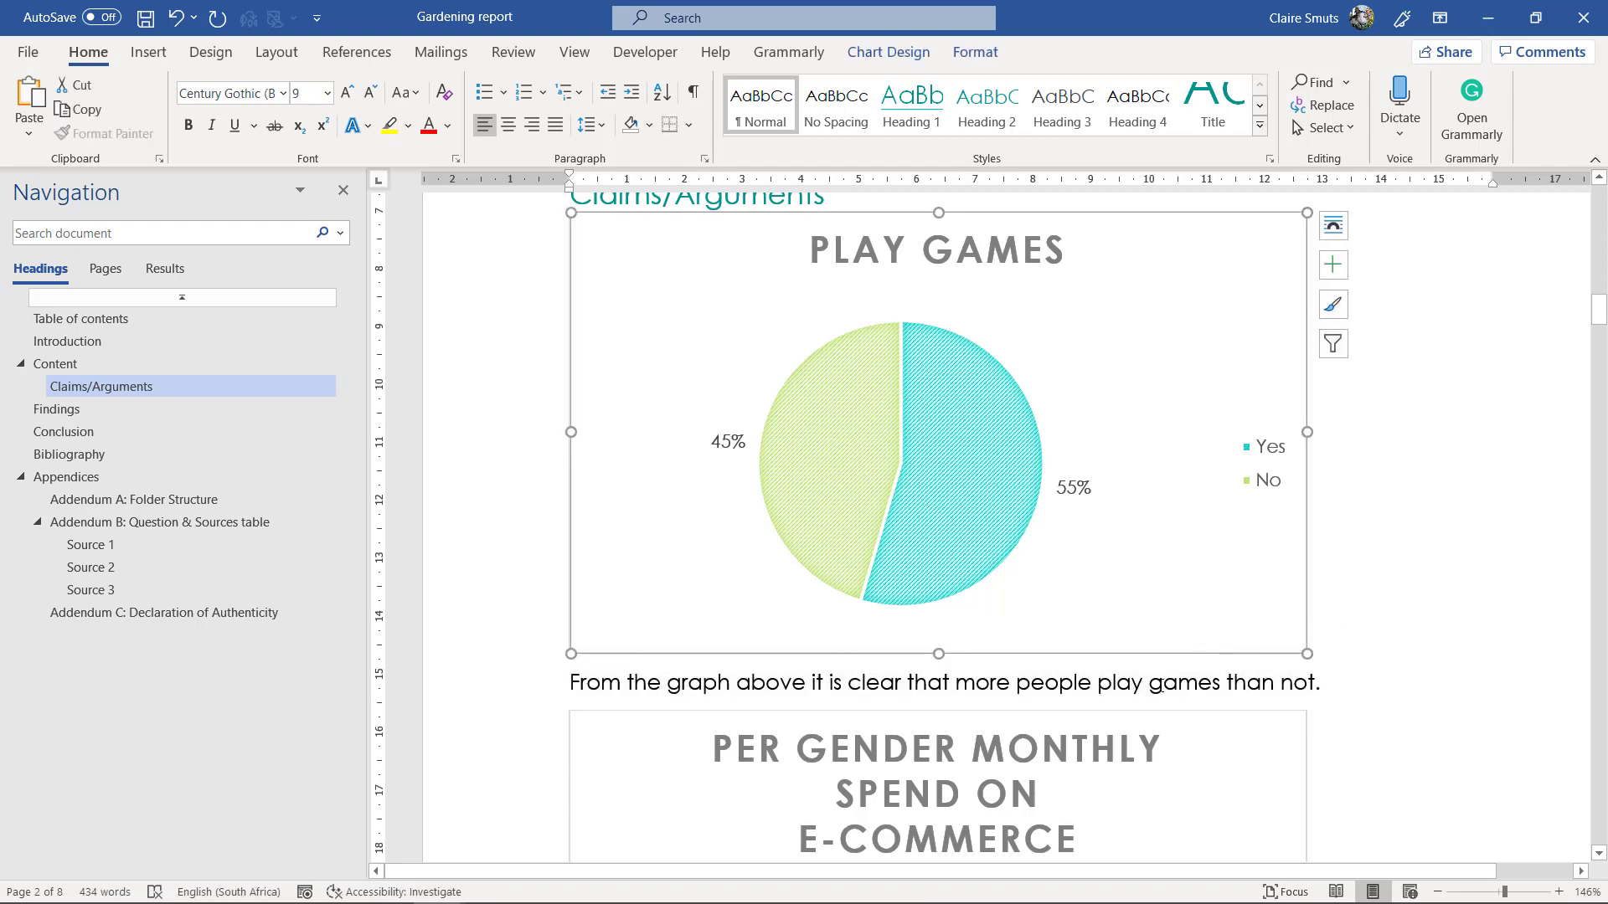
pyautogui.click(1152, 685)
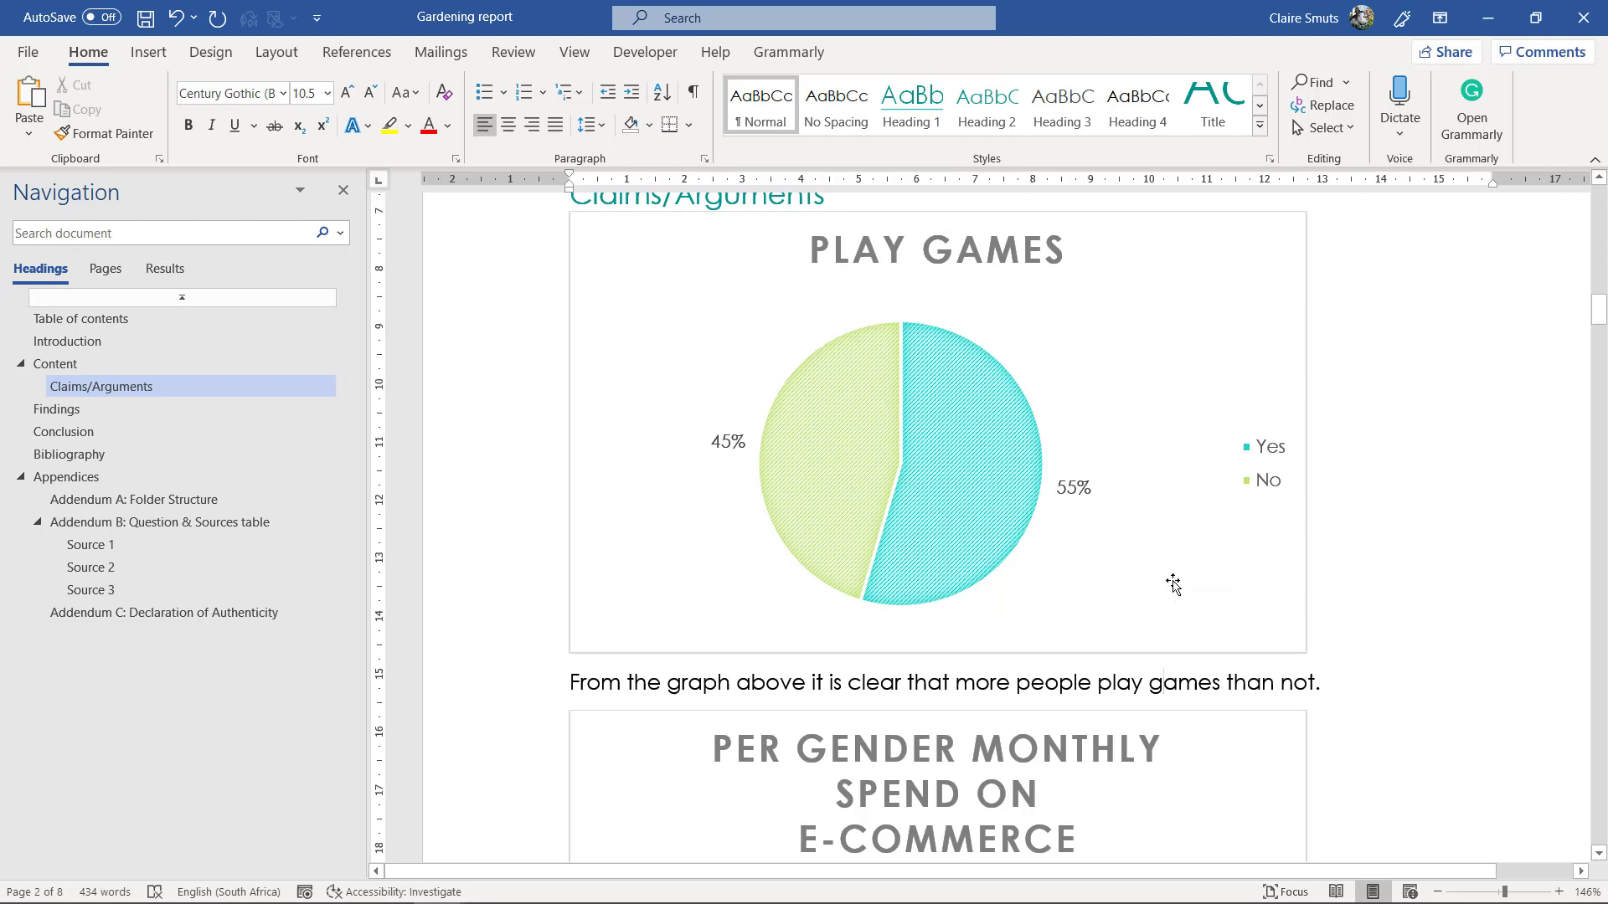
pyautogui.click(1175, 575)
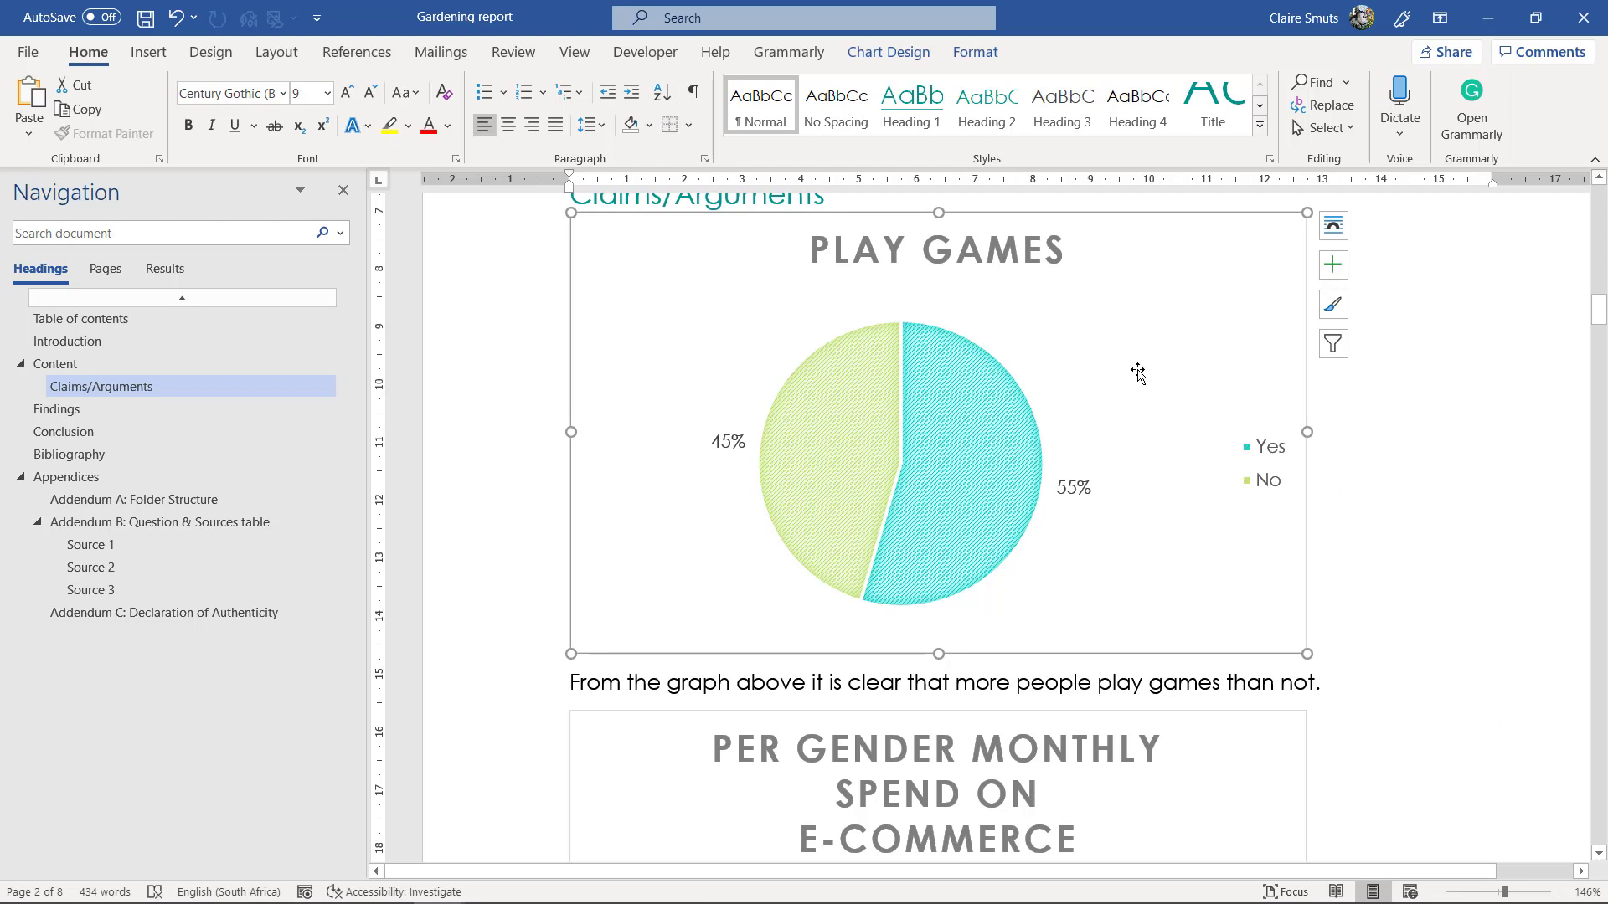
pyautogui.click(383, 62)
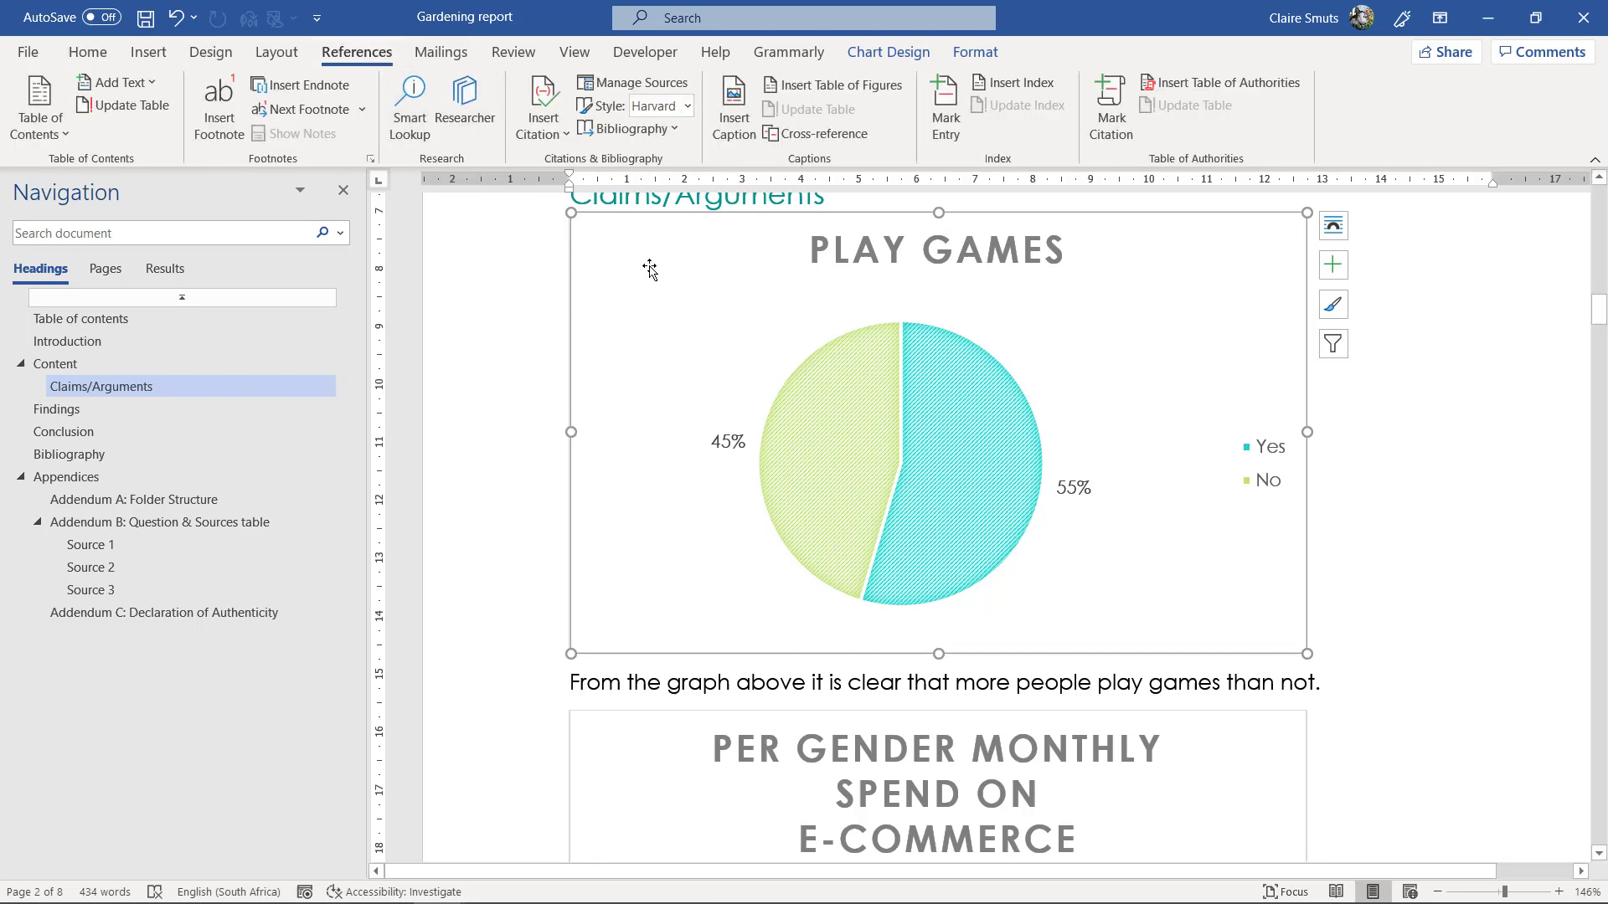
pyautogui.rightClick(667, 331)
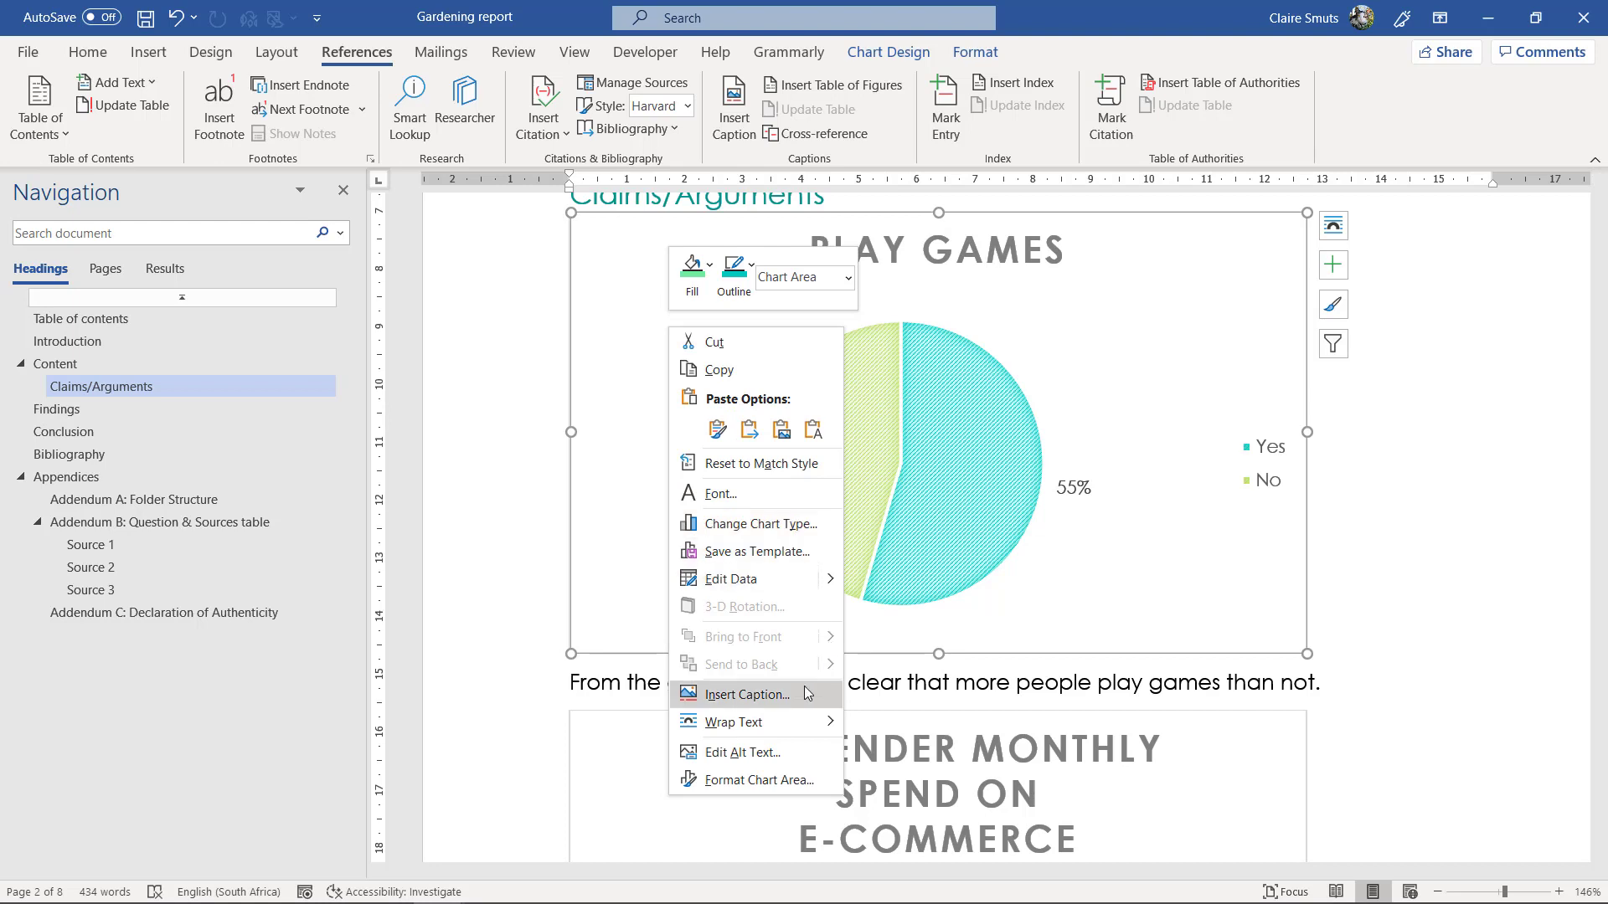
pyautogui.click(740, 119)
pyautogui.write('Figure 1: Gr')
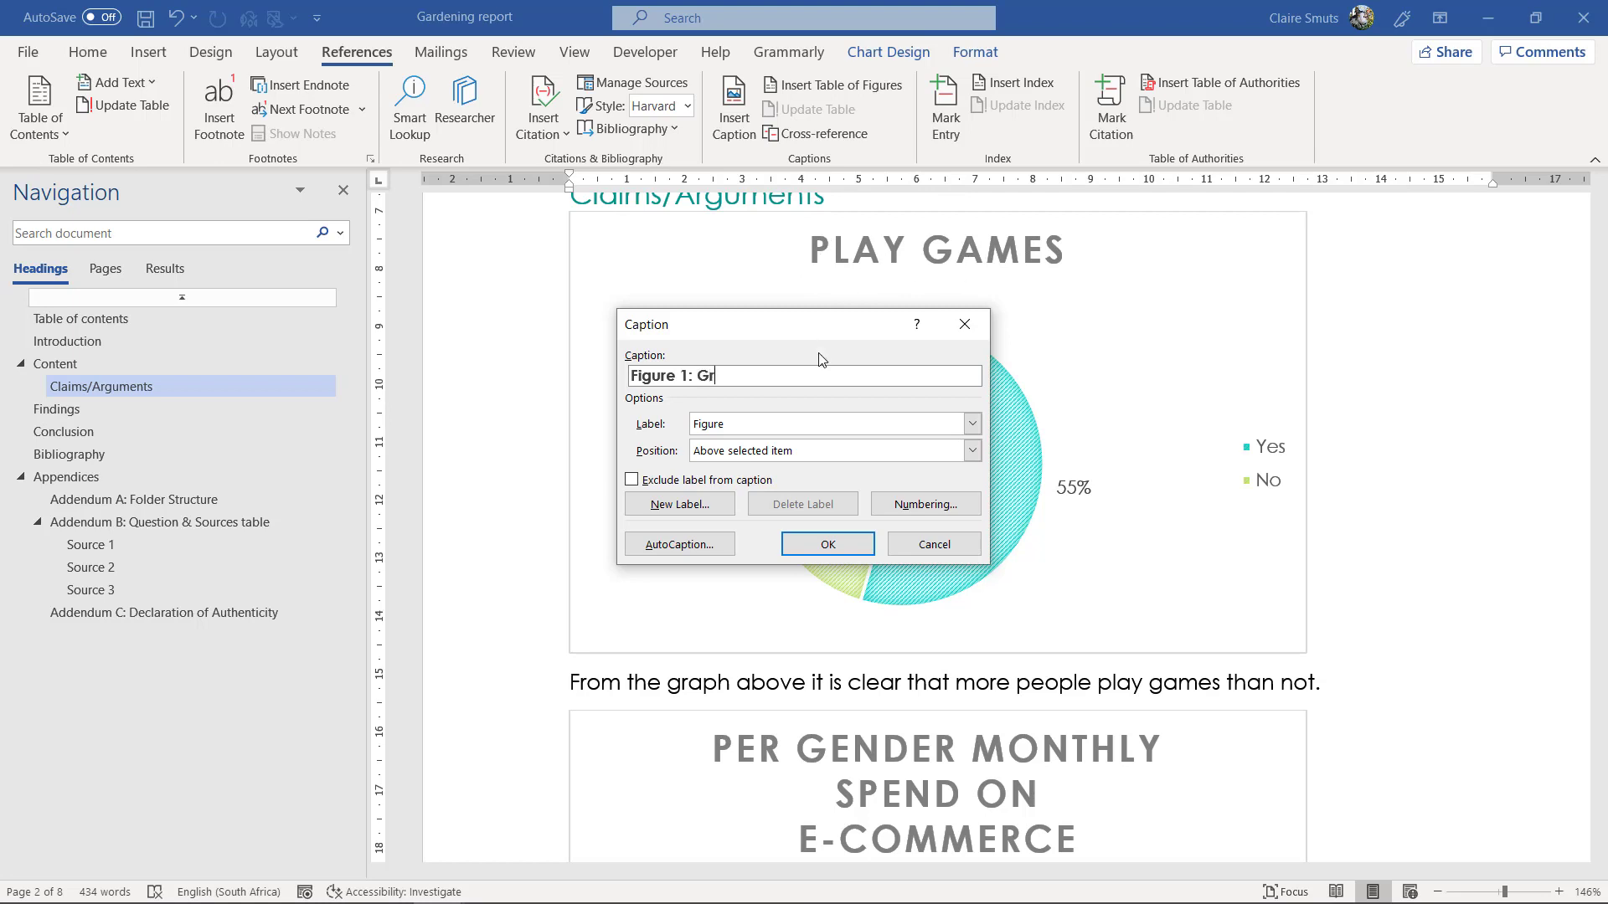
pyautogui.write('aph')
pyautogui.press('BackSpace')
pyautogui.press('BackSpace')
pyautogui.press('BackSpace')
pyautogui.write('mes Graph')
pyautogui.click(816, 556)
pyautogui.moveTo(916, 538)
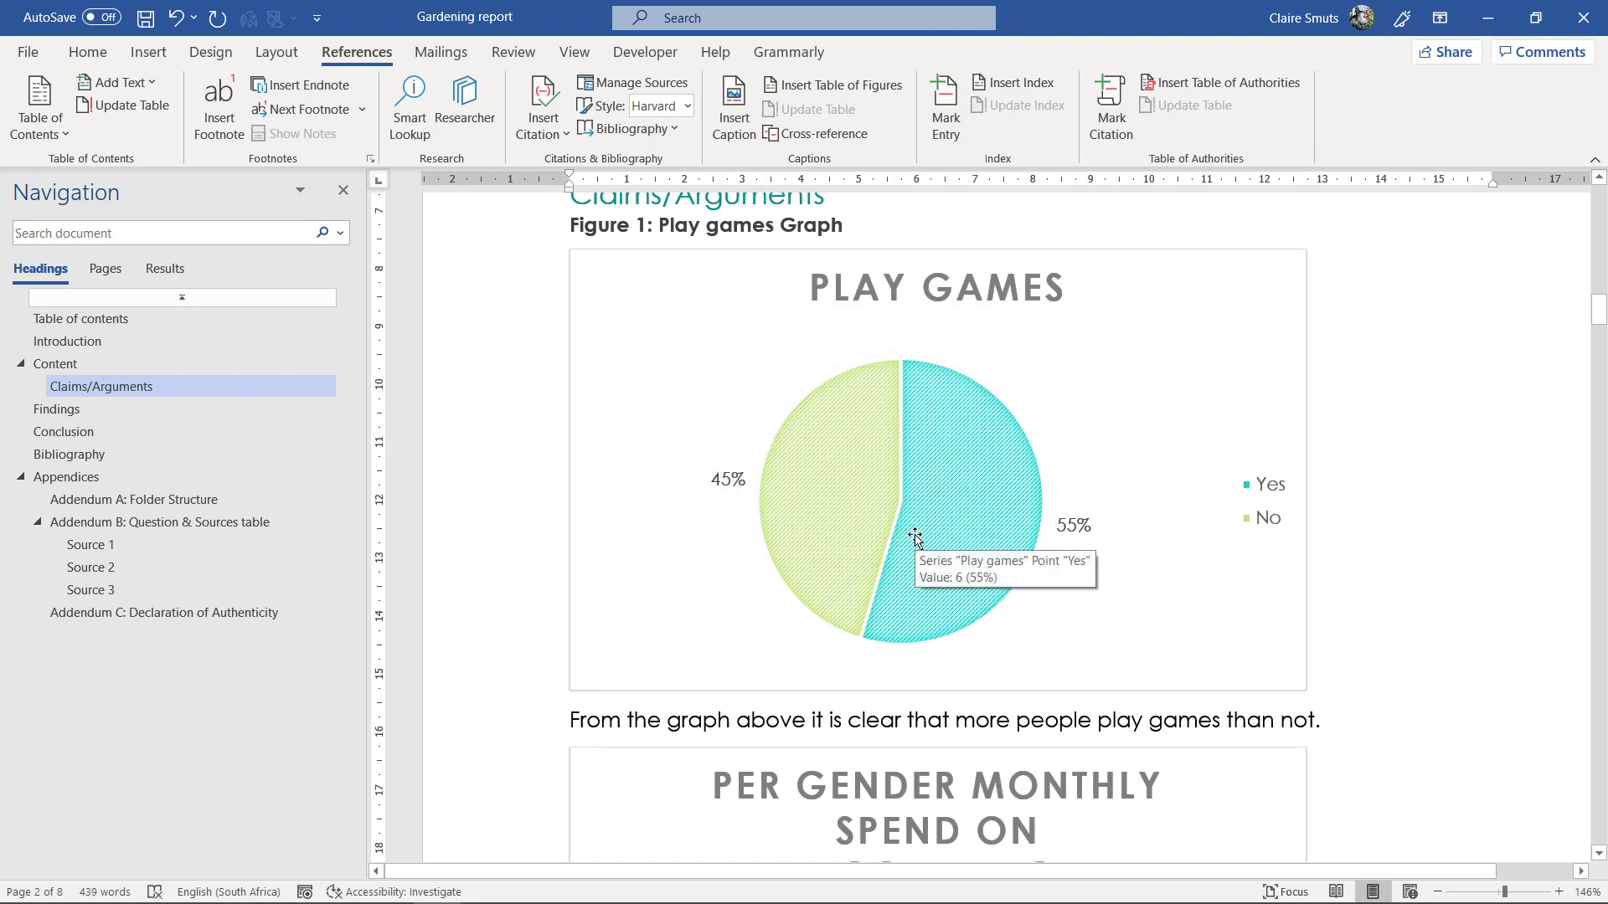
# Undo the previous caption and reinsert Figure 1: Play Games Graph below the pie chart
pyautogui.hotkey('ctrl', 'z')
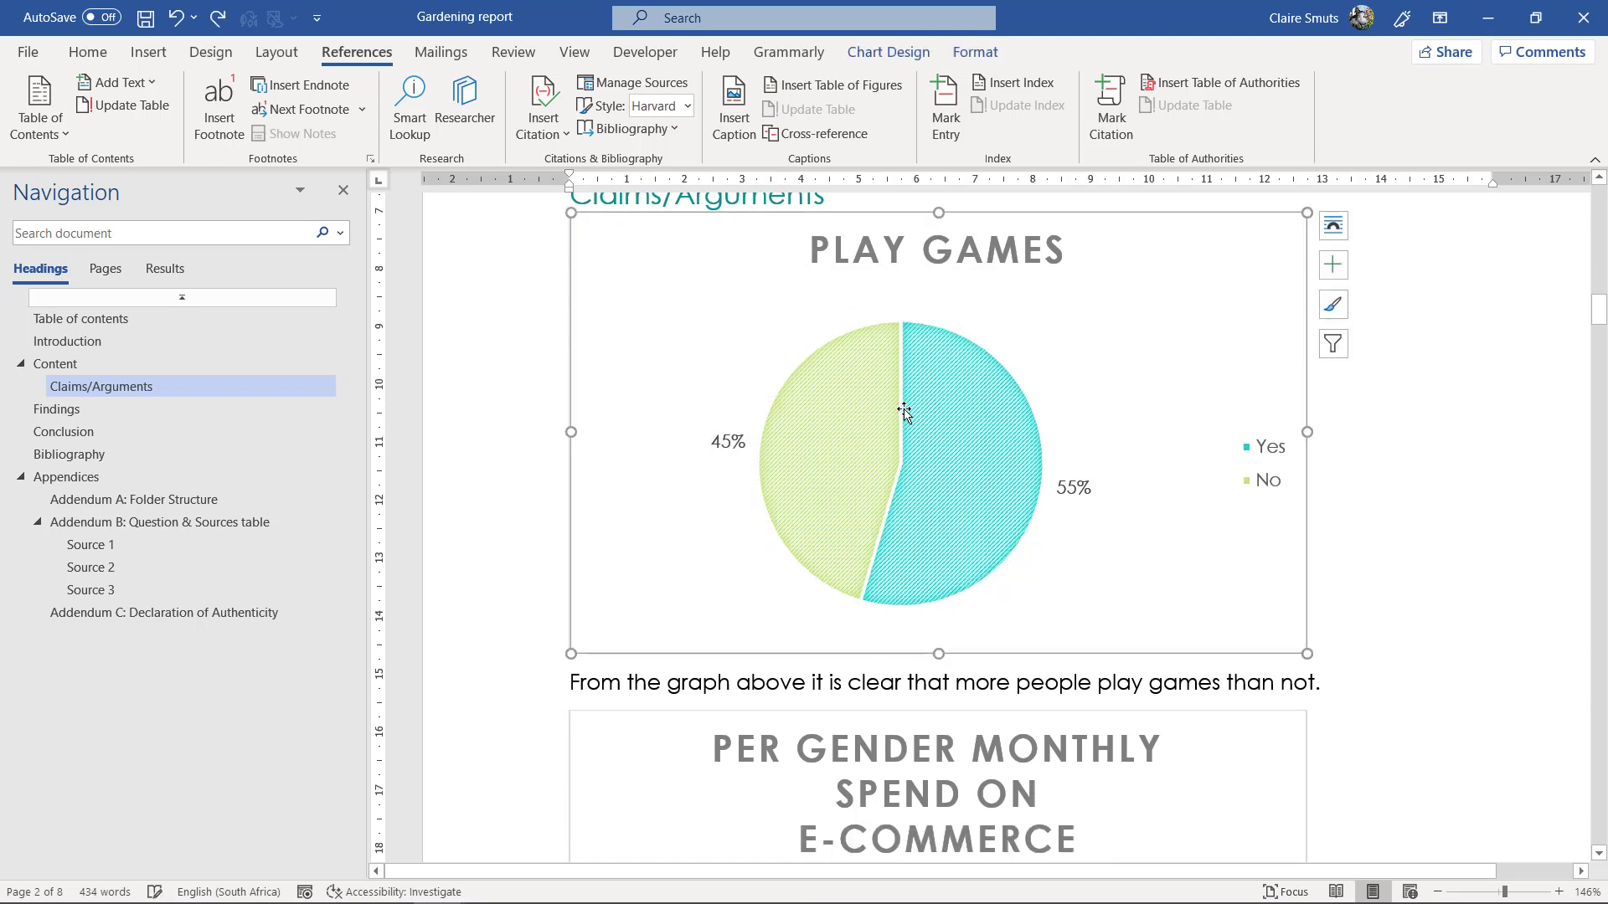
pyautogui.rightClick(837, 309)
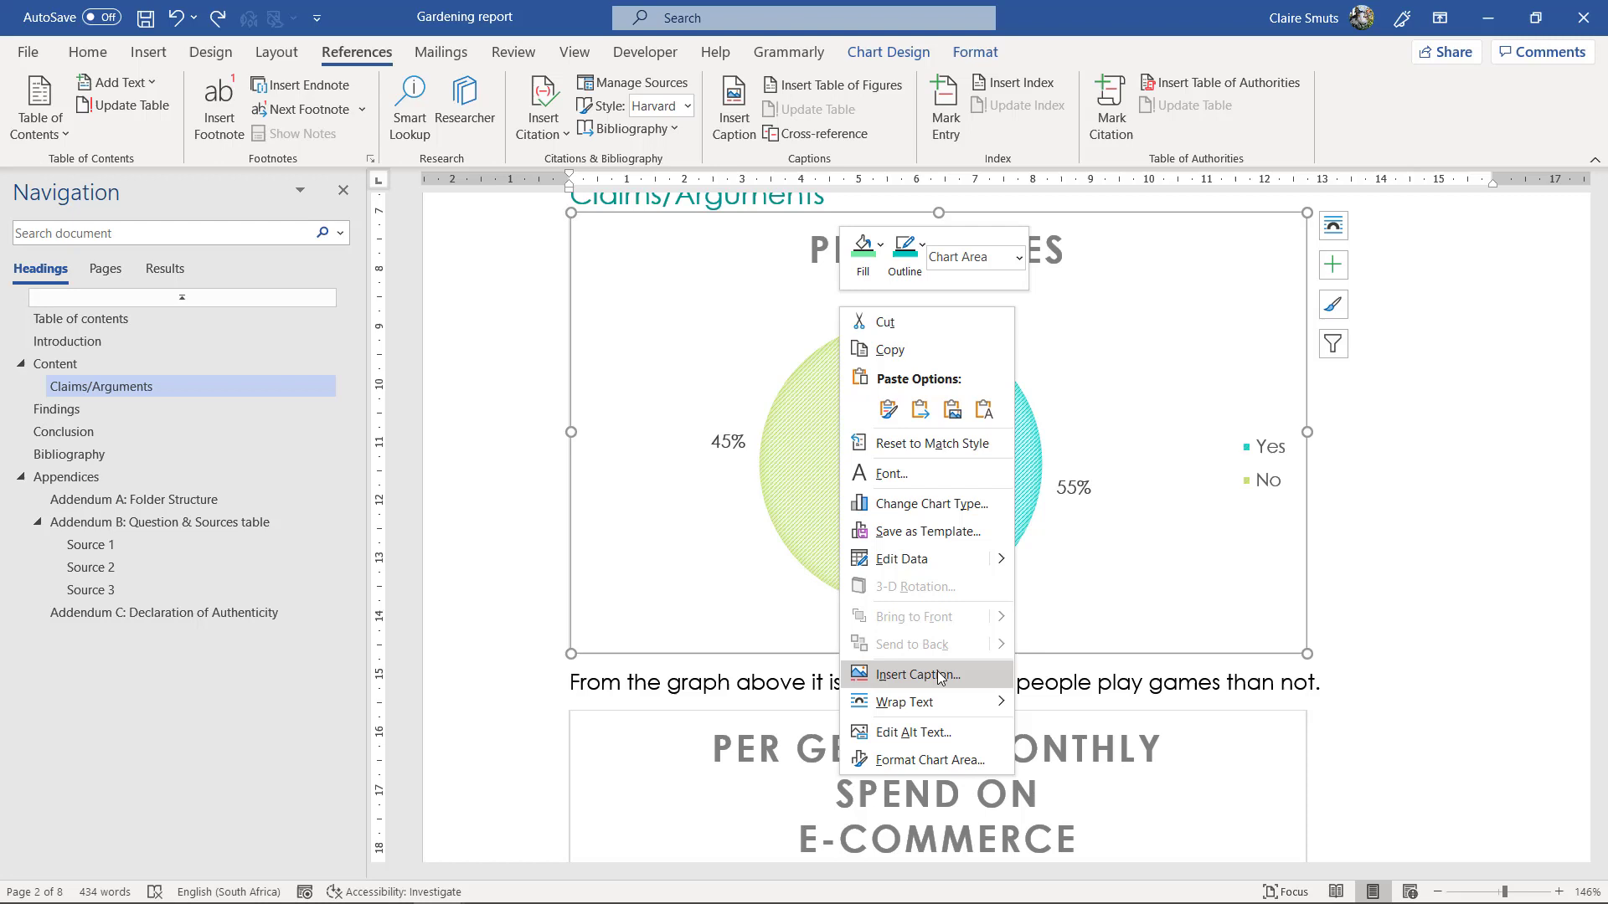
pyautogui.click(930, 674)
pyautogui.write('Figure 1: Play')
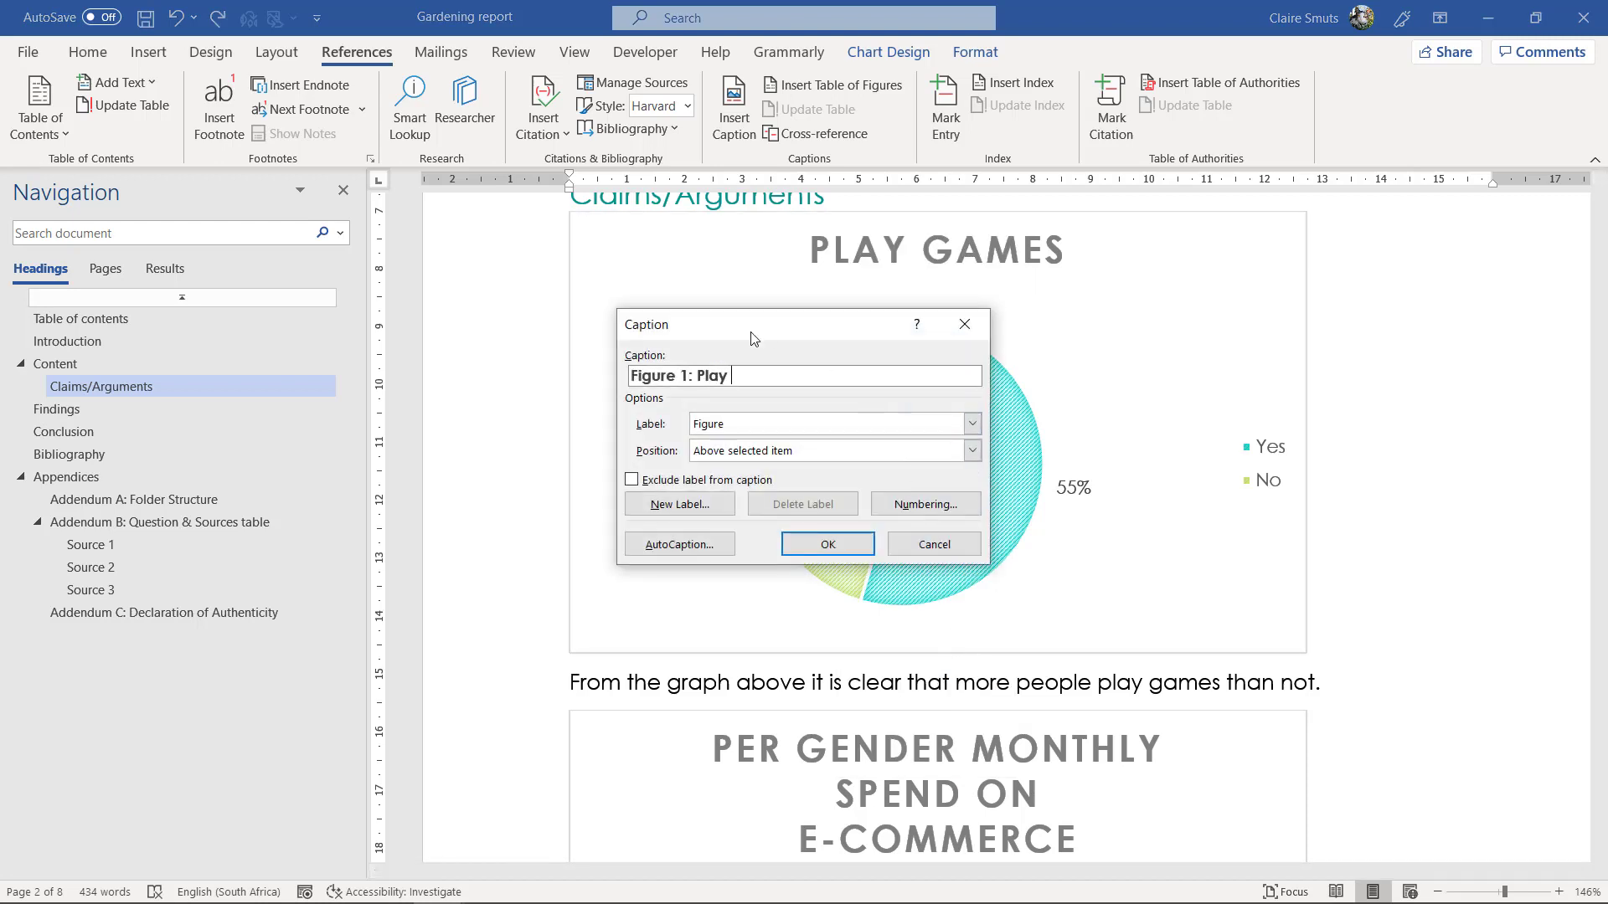
pyautogui.write('Games Graph')
pyautogui.click(977, 450)
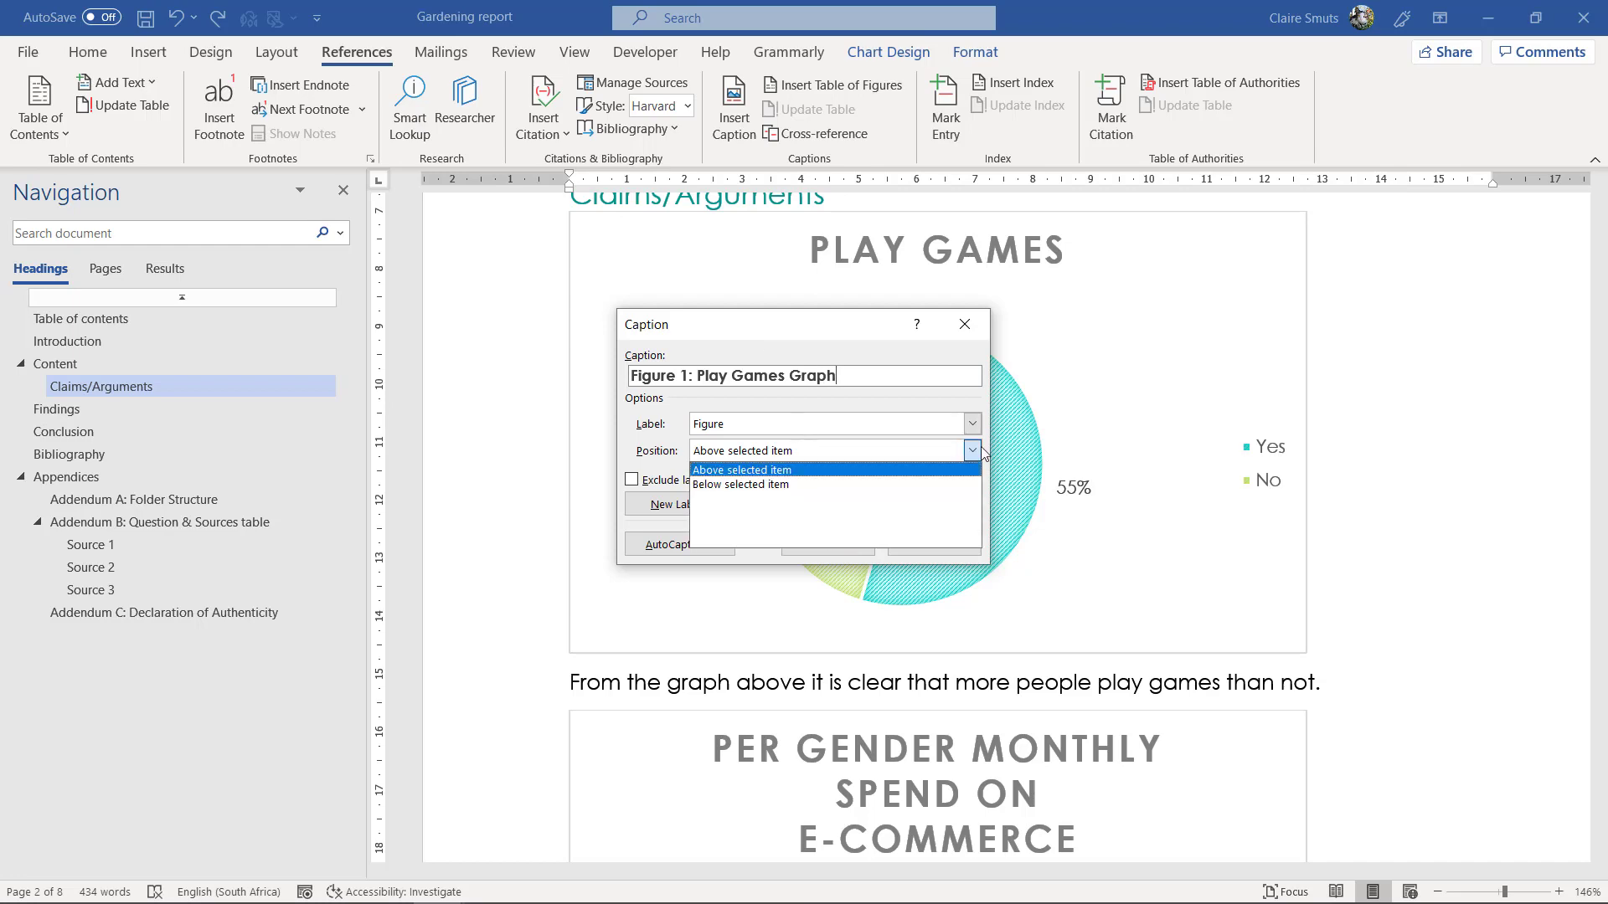
pyautogui.click(760, 484)
pyautogui.click(840, 550)
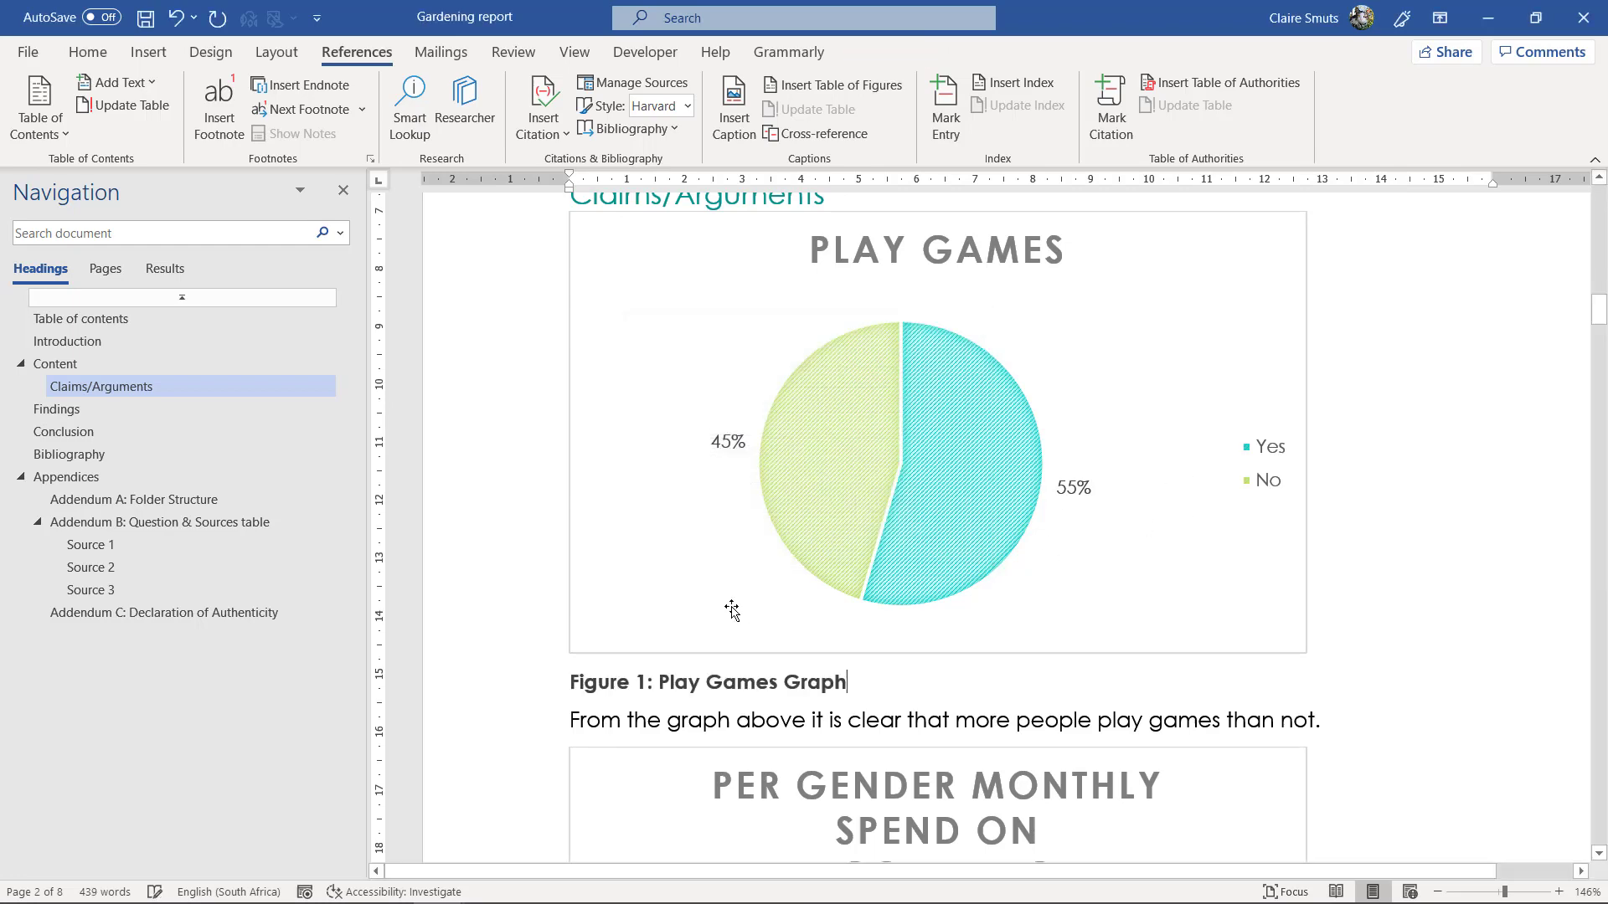
pyautogui.scroll(-3, 734, 617)
pyautogui.scroll(-2, 779, 420)
# Select the e-commerce chart, jump to Appendices and select the folder-structure picture
pyautogui.click(785, 409)
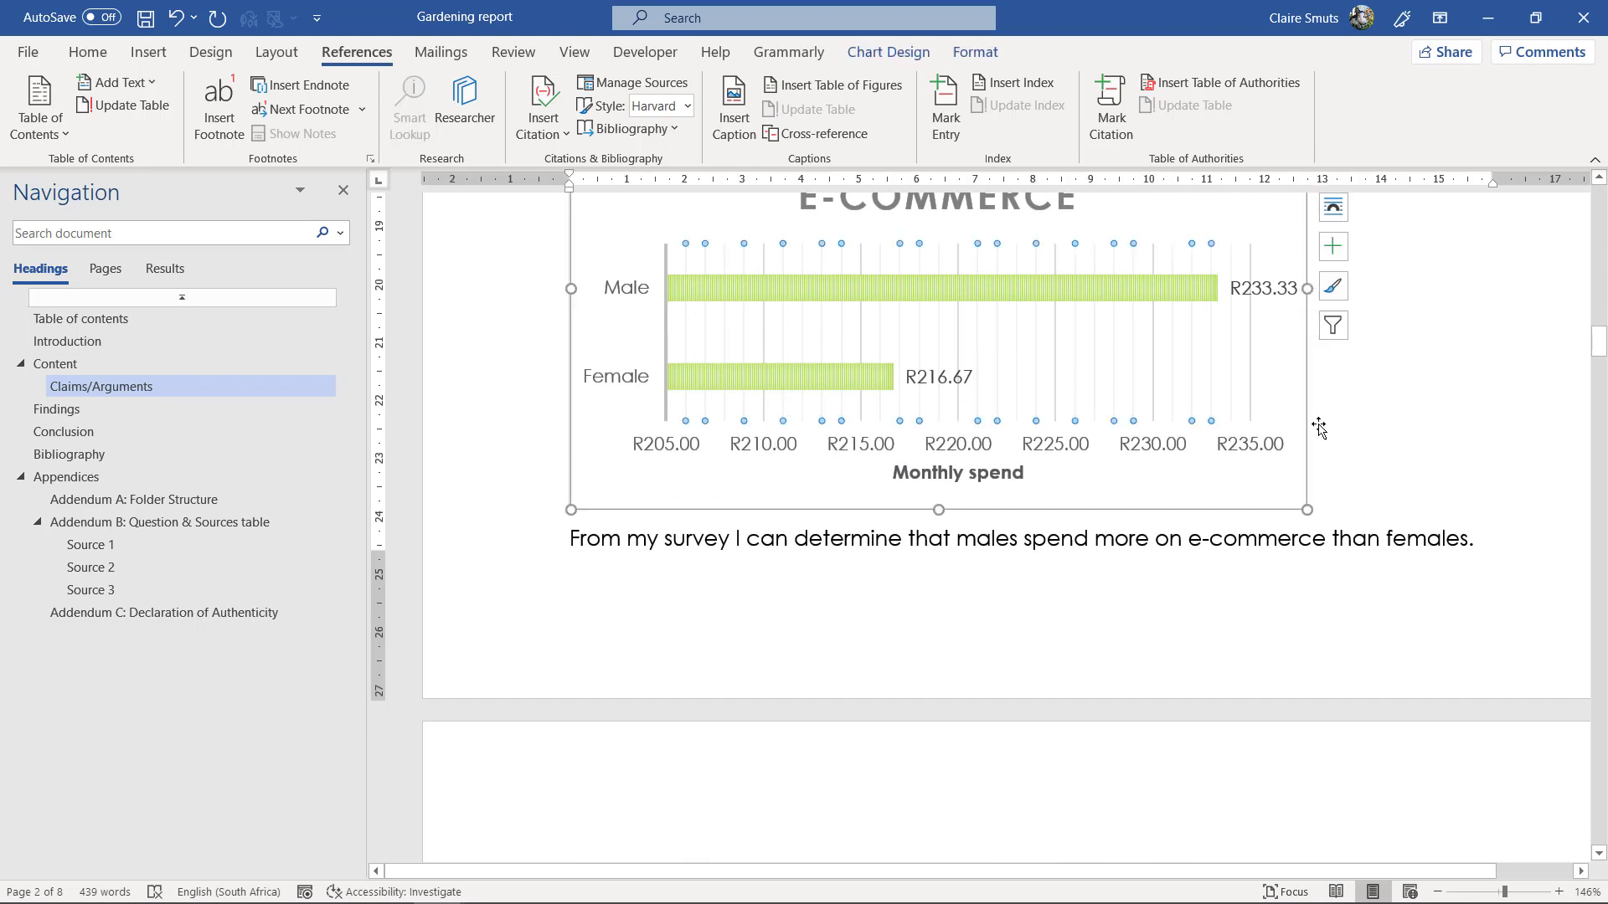
pyautogui.click(1221, 492)
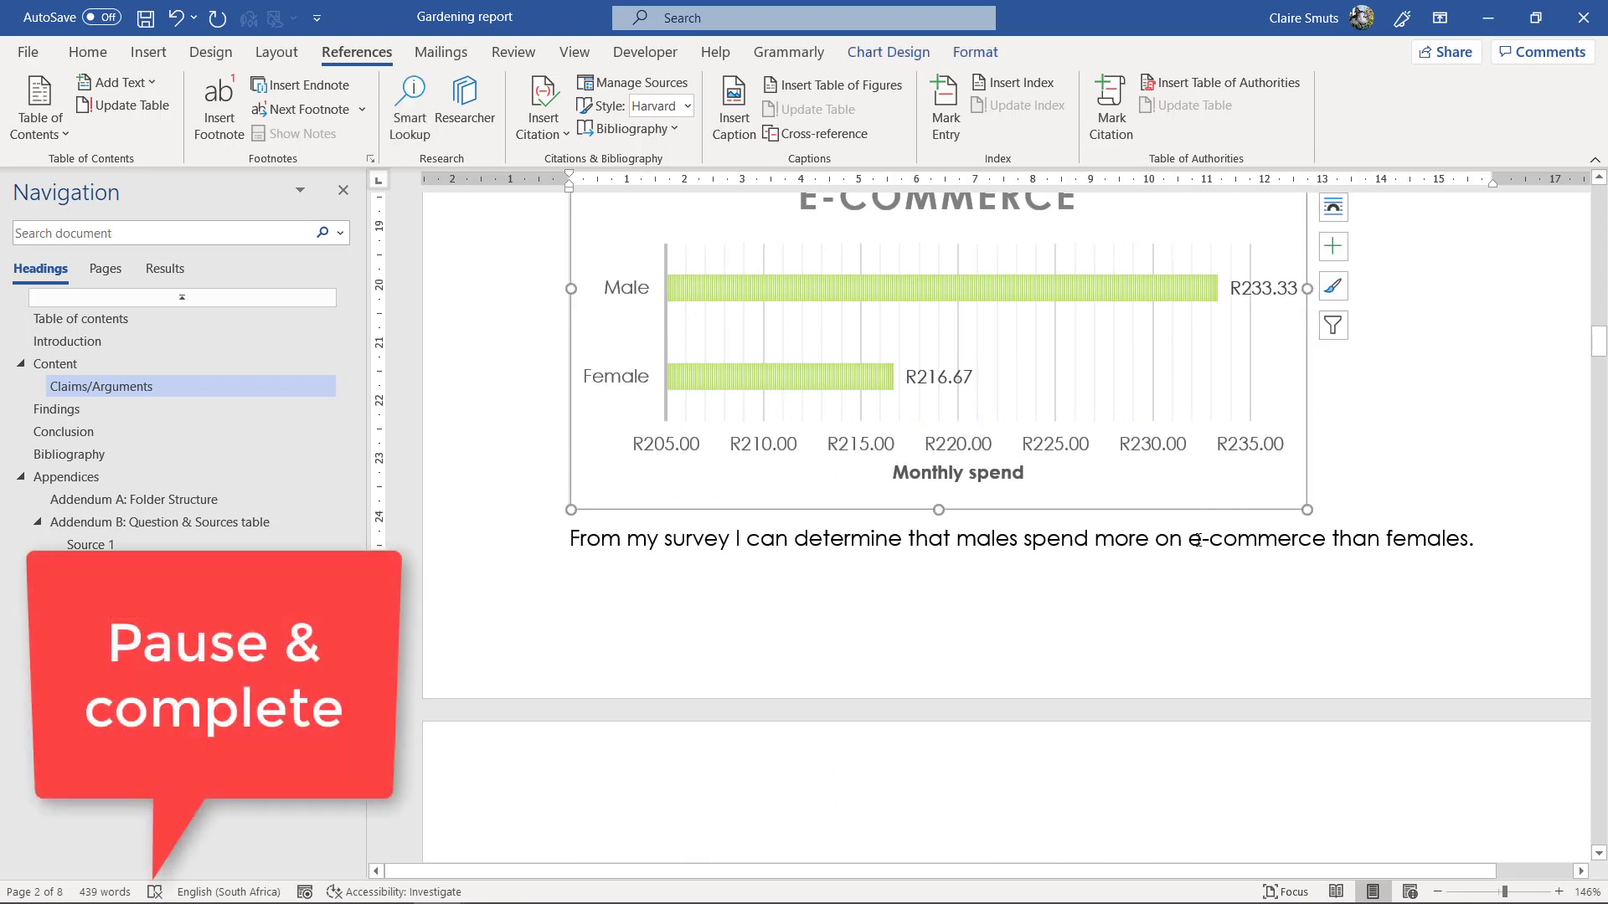
pyautogui.click(142, 481)
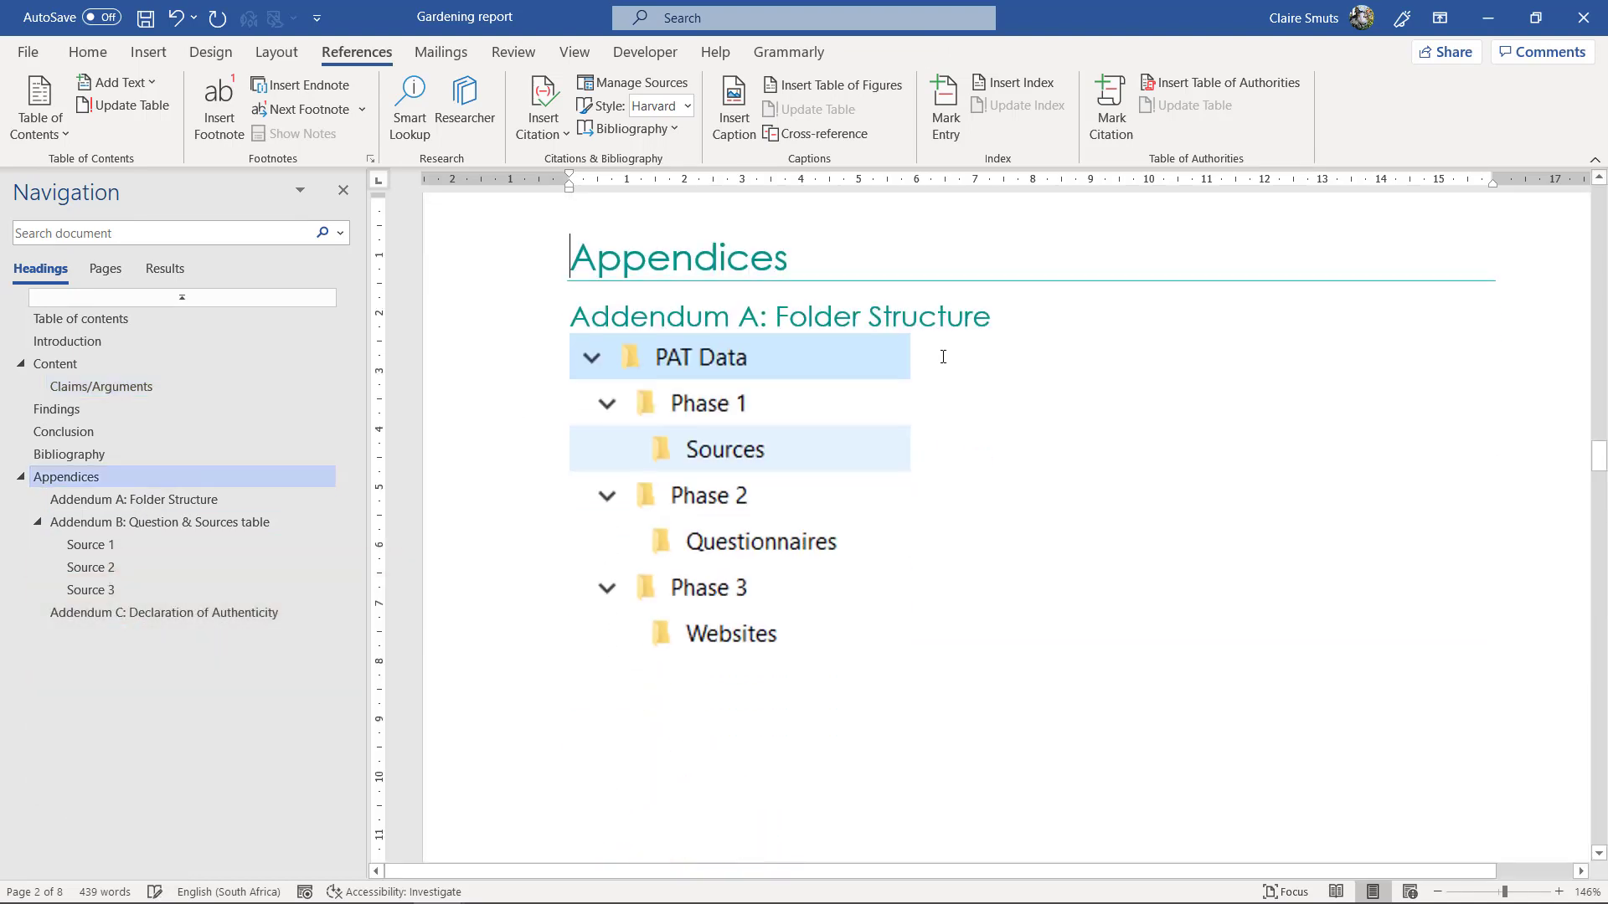
pyautogui.click(871, 403)
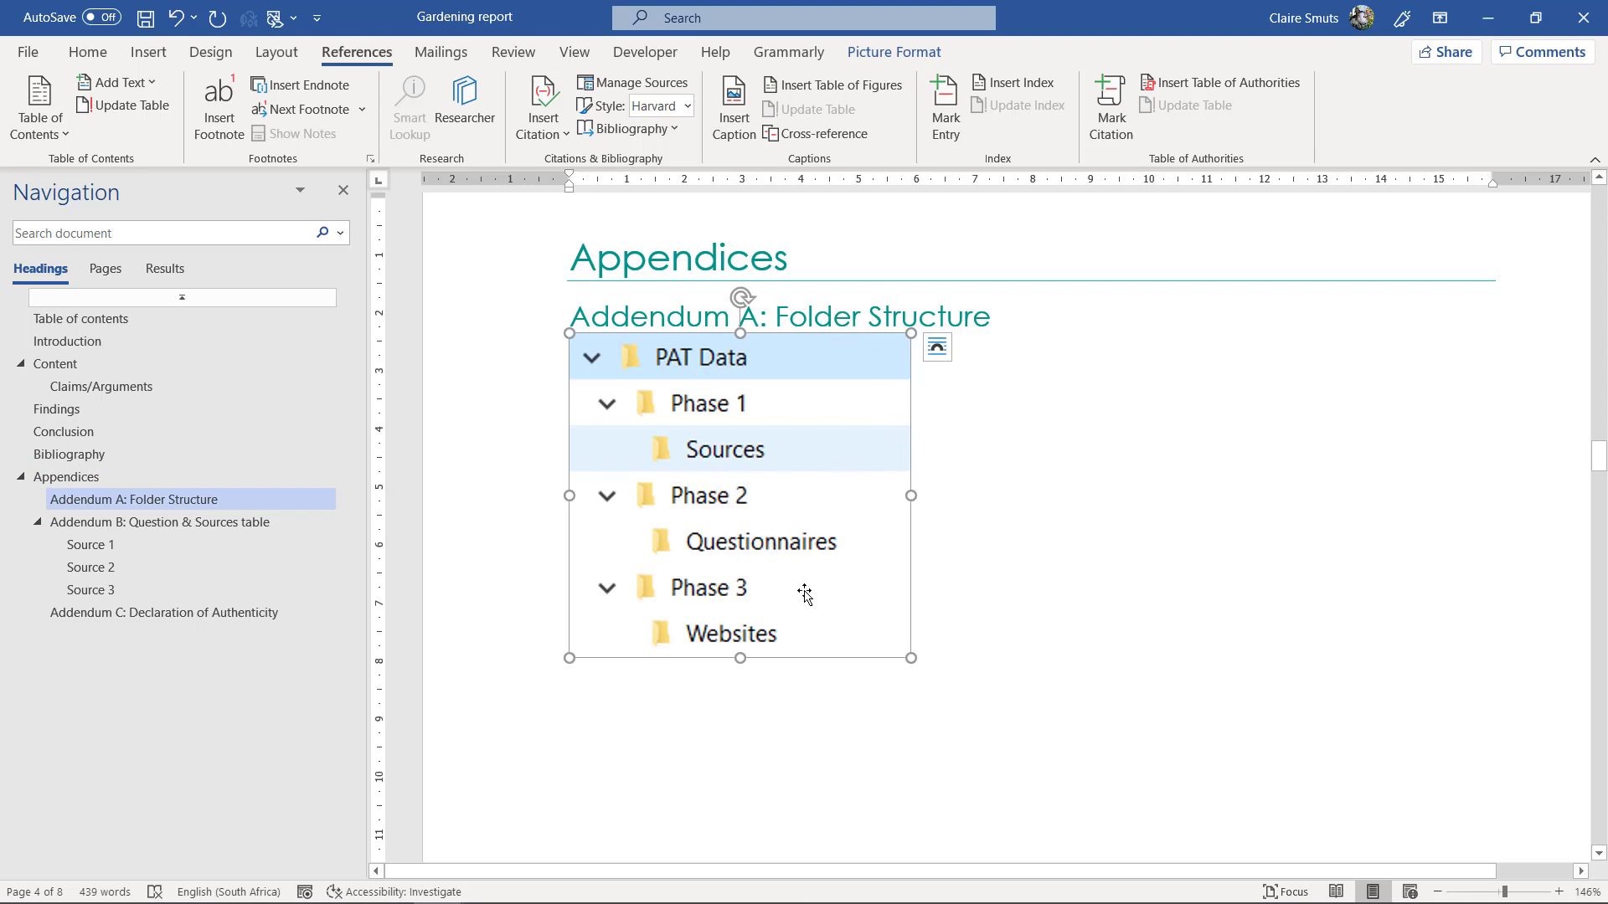
pyautogui.scroll(-5, 804, 591)
pyautogui.scroll(-5, 804, 591)
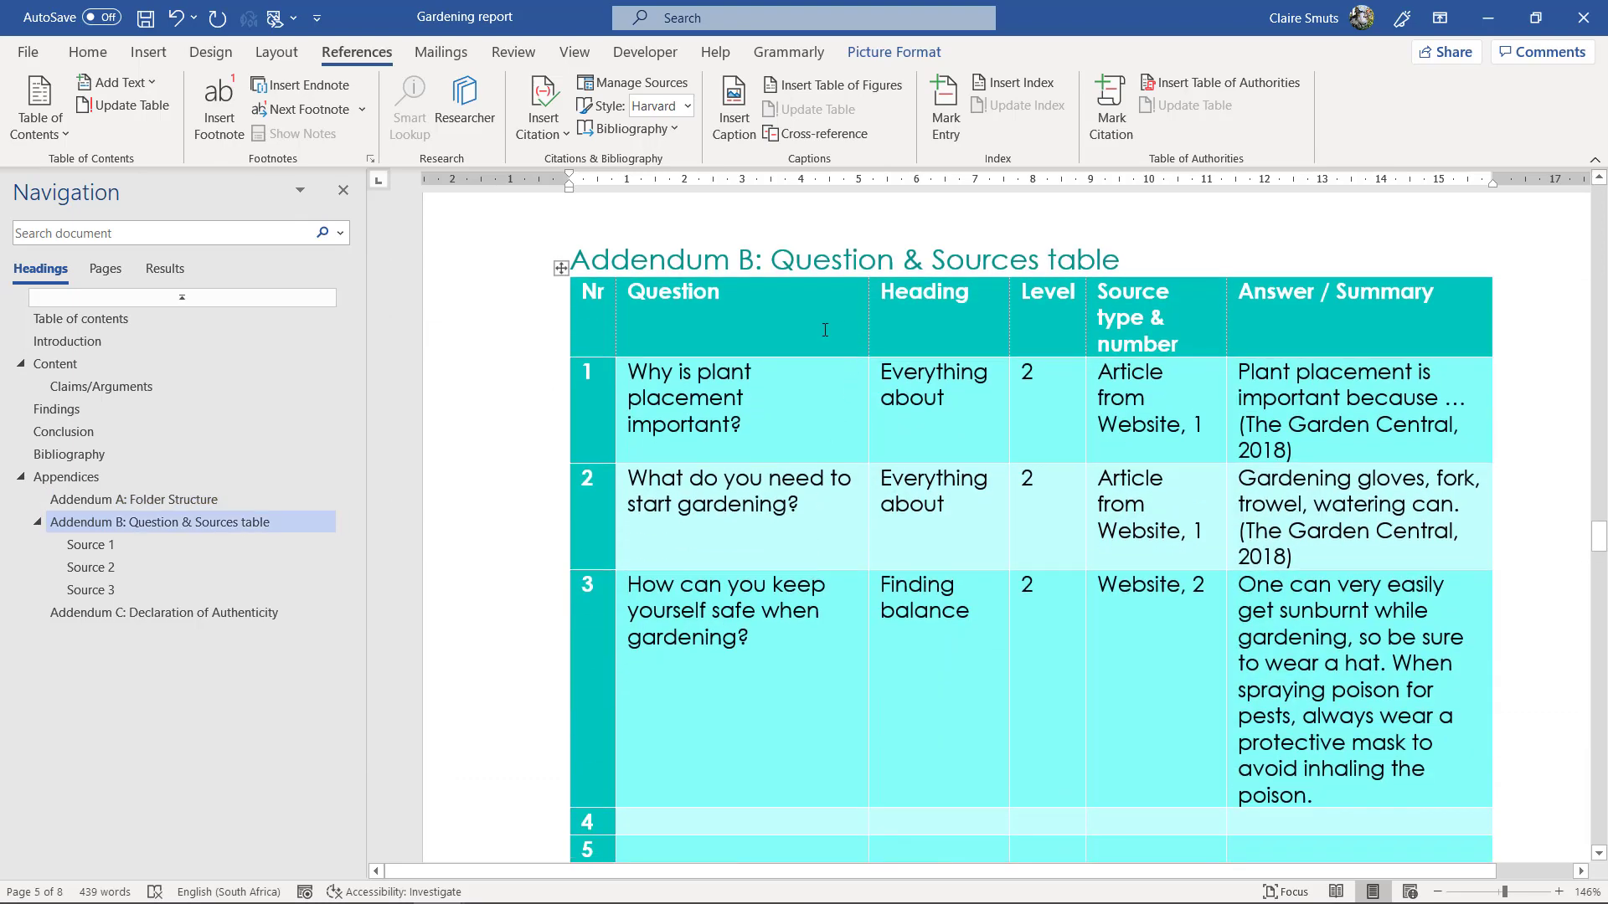
# Select the whole Addendum B Question & Sources table, dismissing a first caption dialog
pyautogui.click(824, 329)
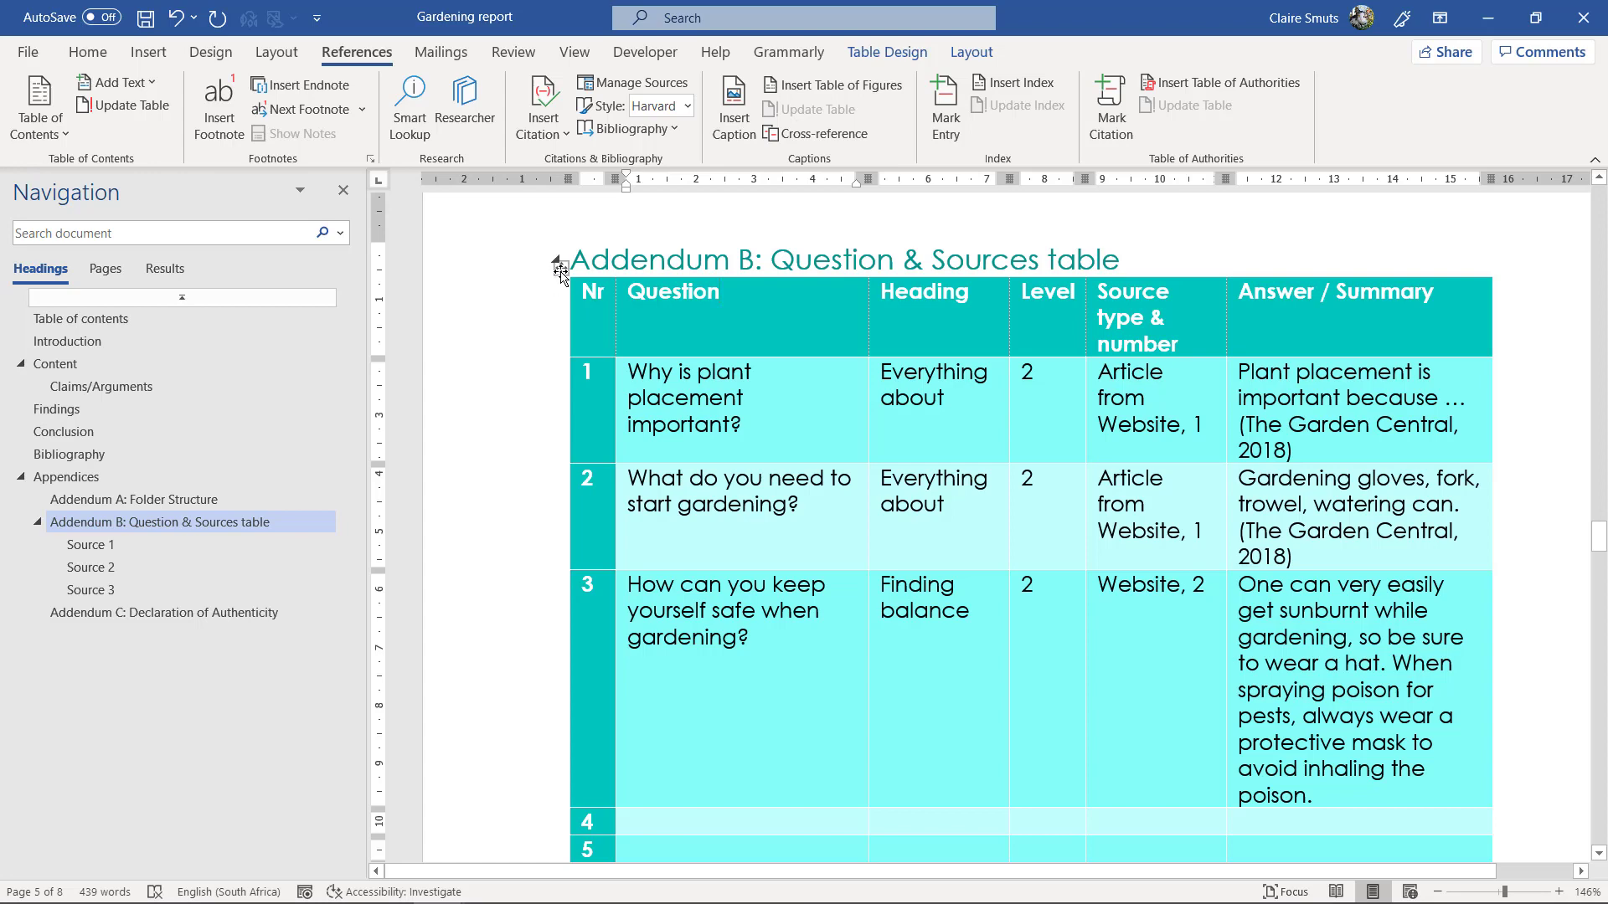
pyautogui.click(560, 270)
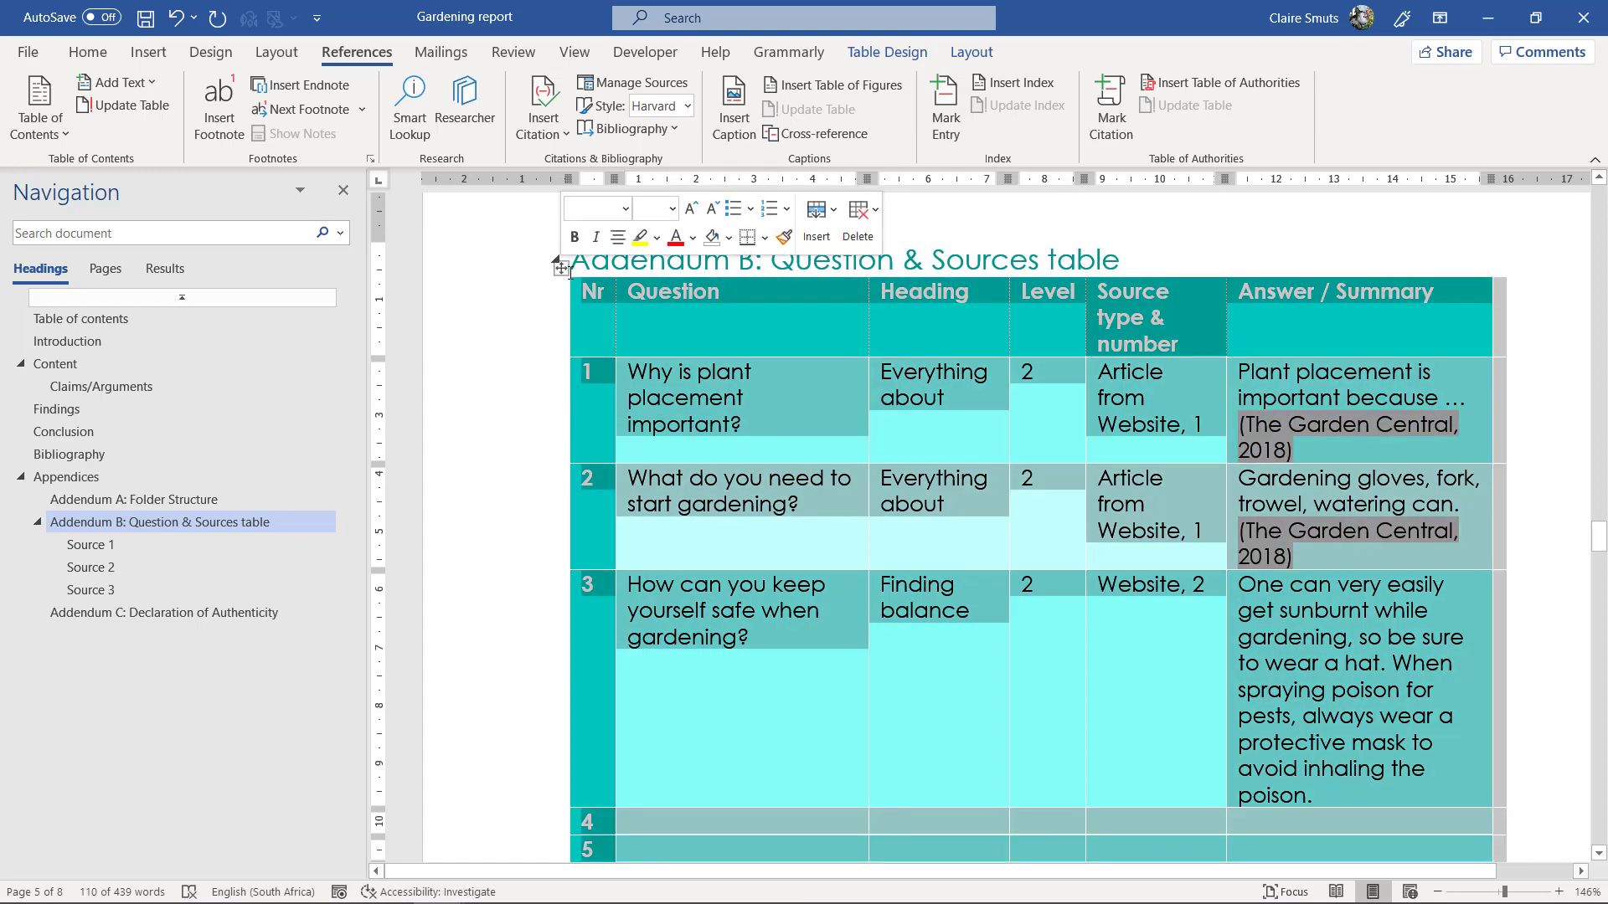
pyautogui.click(740, 117)
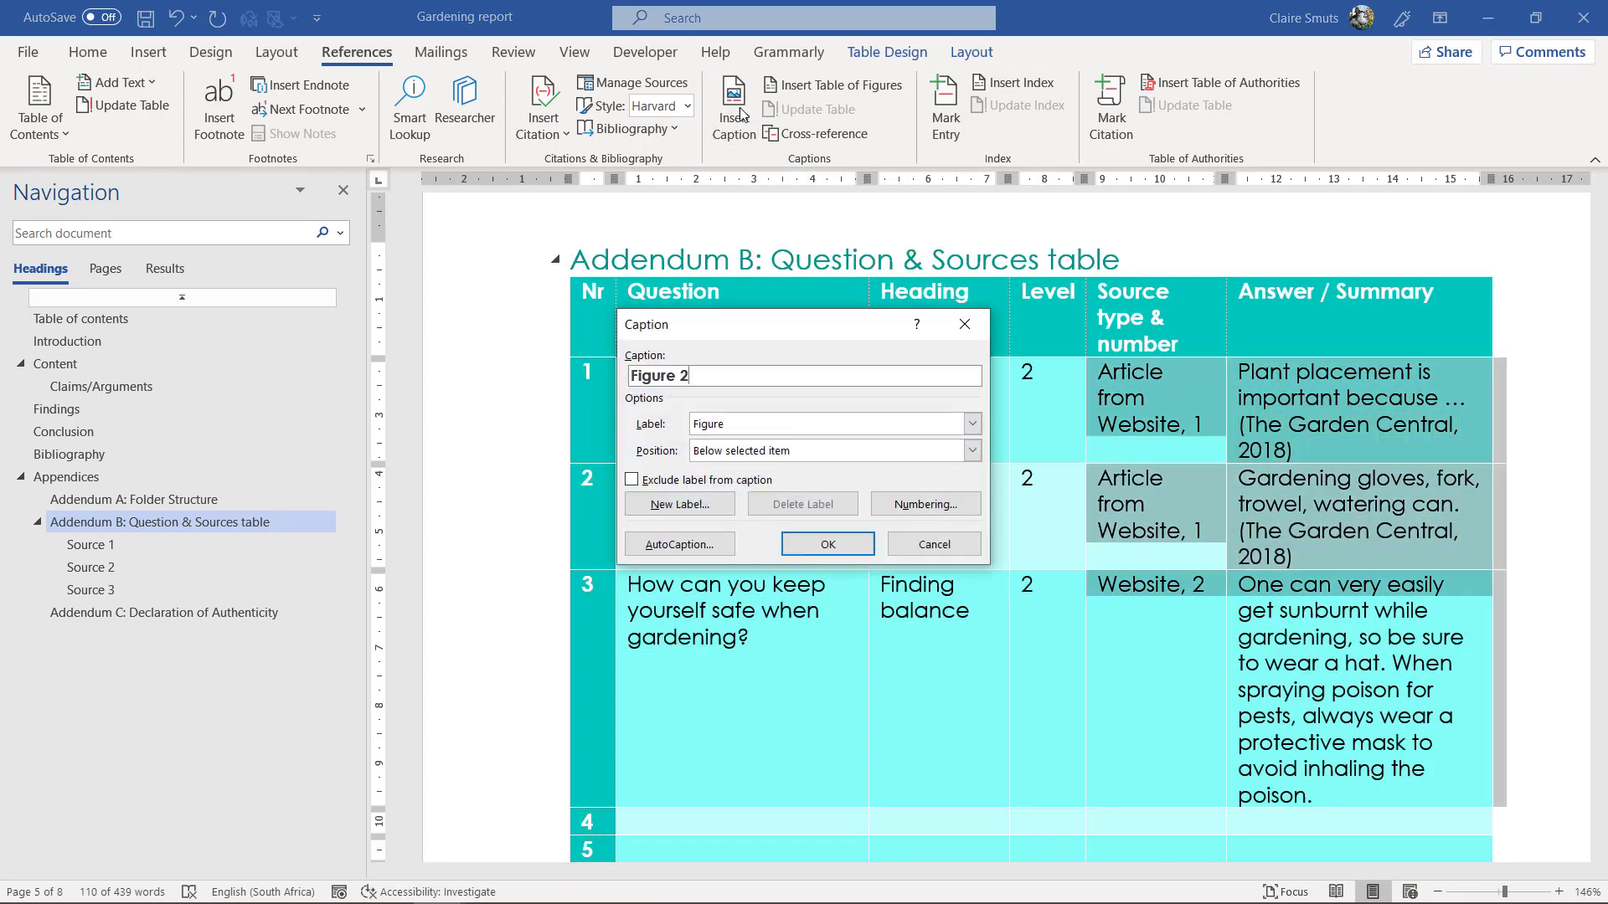
pyautogui.click(965, 324)
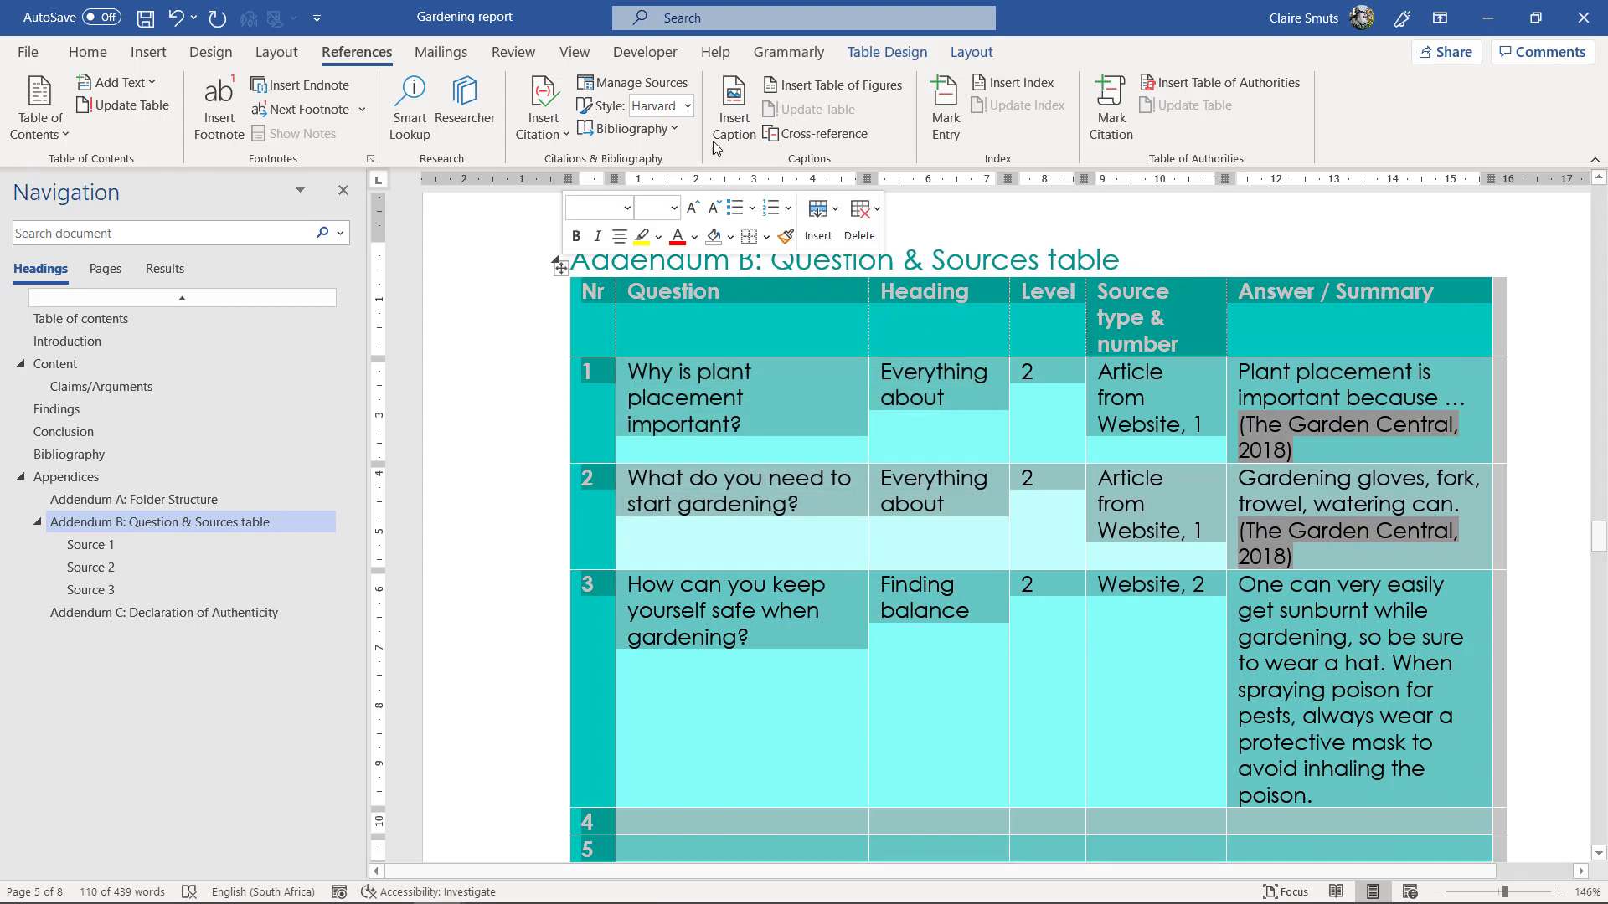
# Reopen the caption settings and label the caption as Table
pyautogui.click(717, 140)
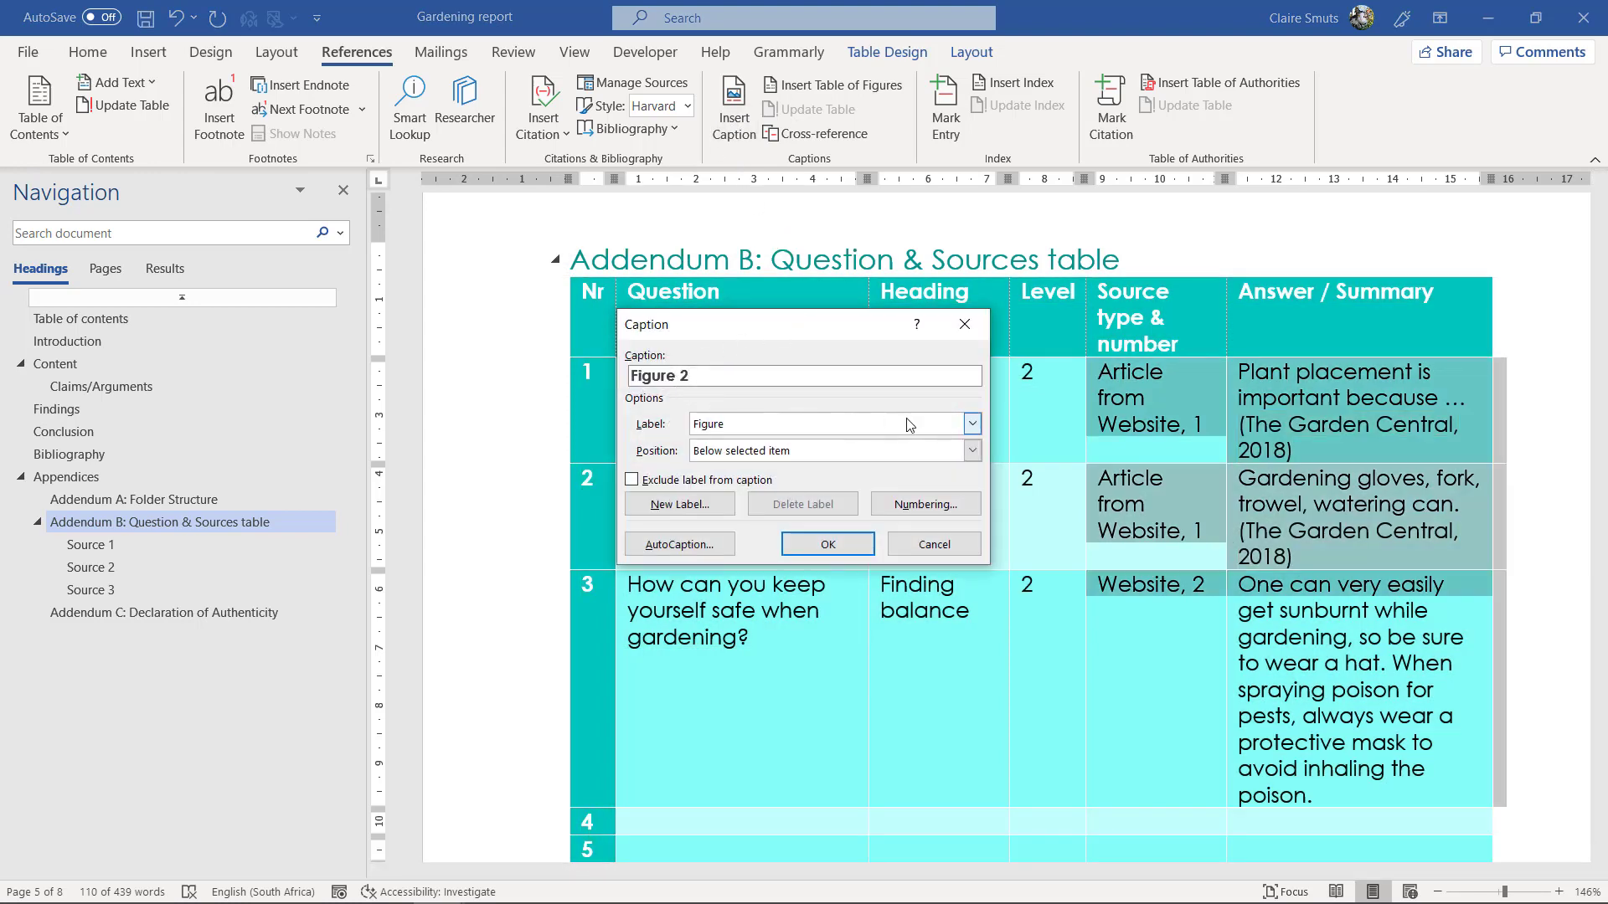
pyautogui.click(972, 423)
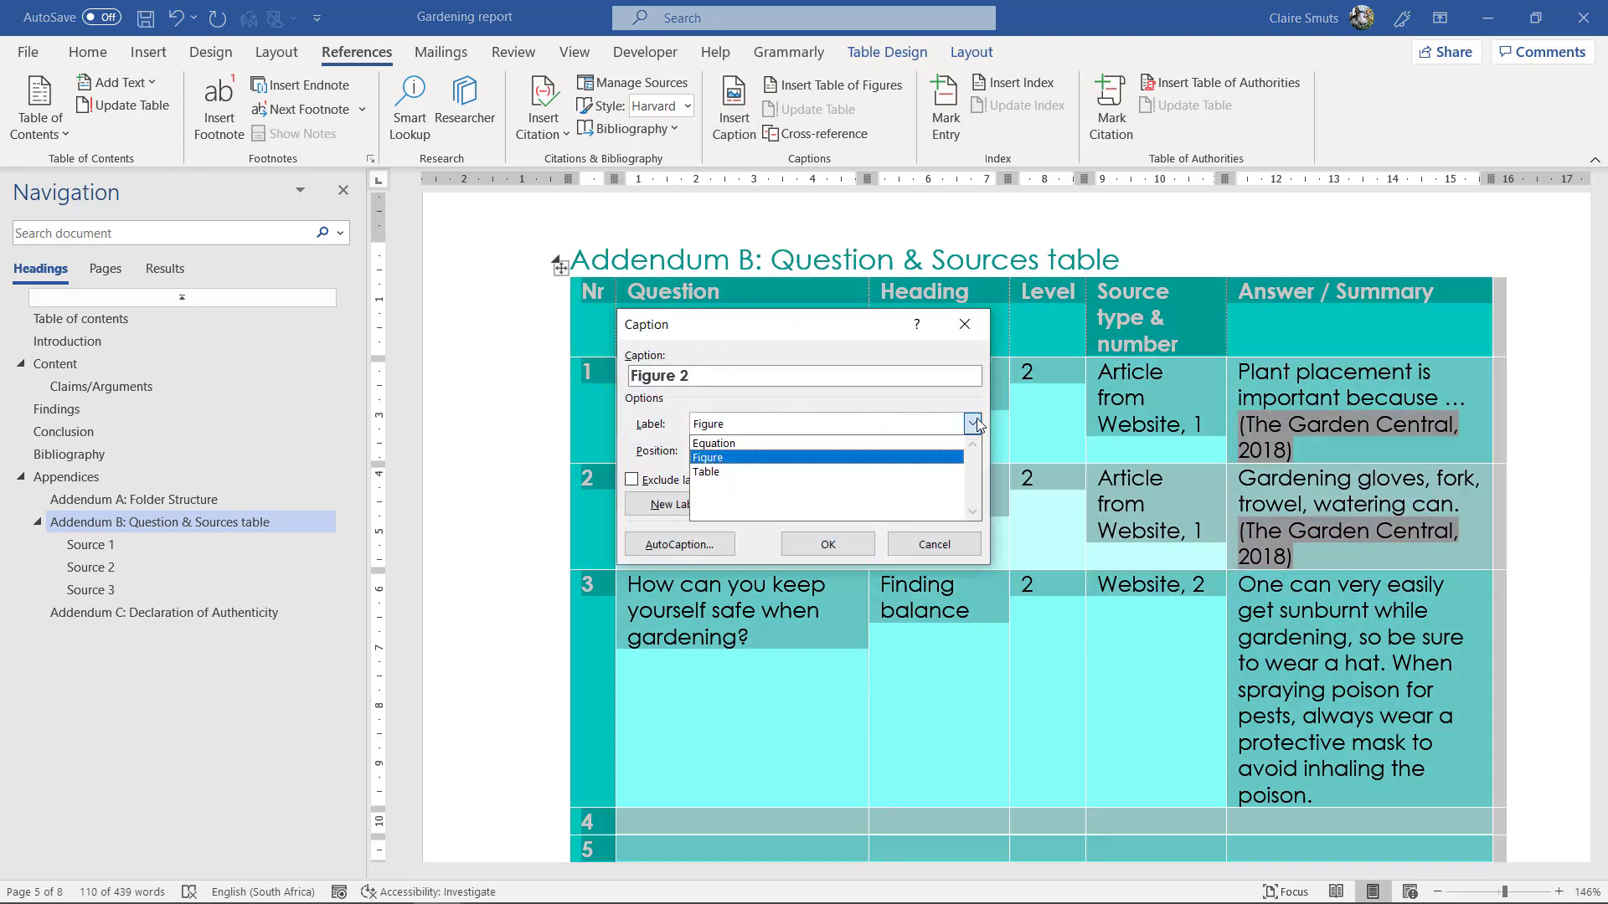
pyautogui.click(736, 473)
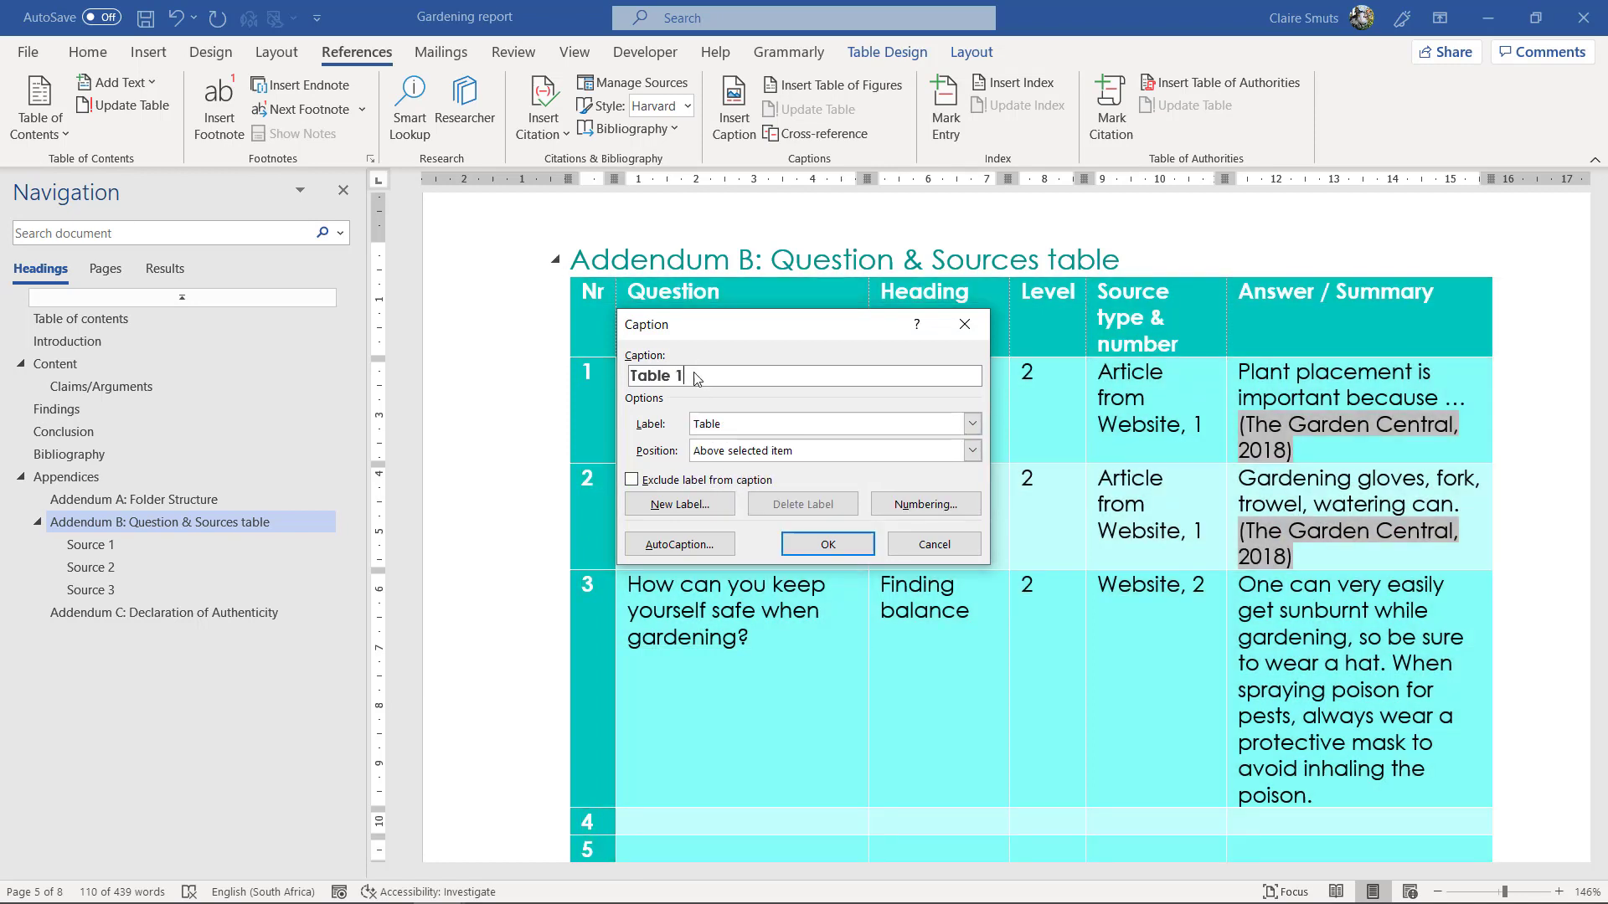
pyautogui.write(': ')
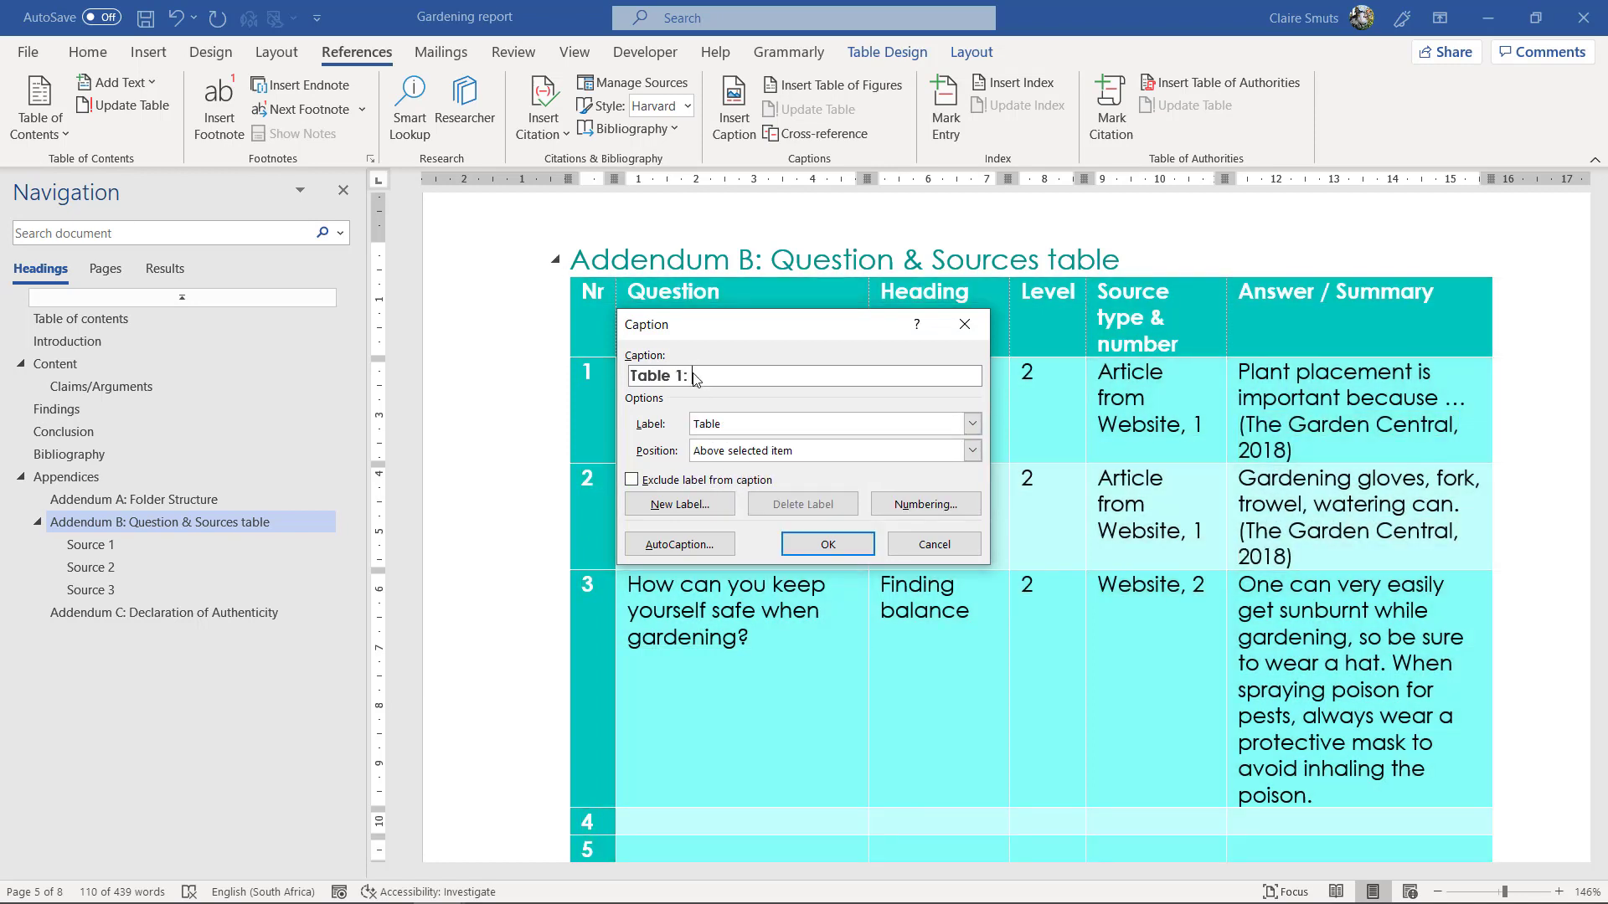
pyautogui.write('Question & ')
pyautogui.write('Sources ta')
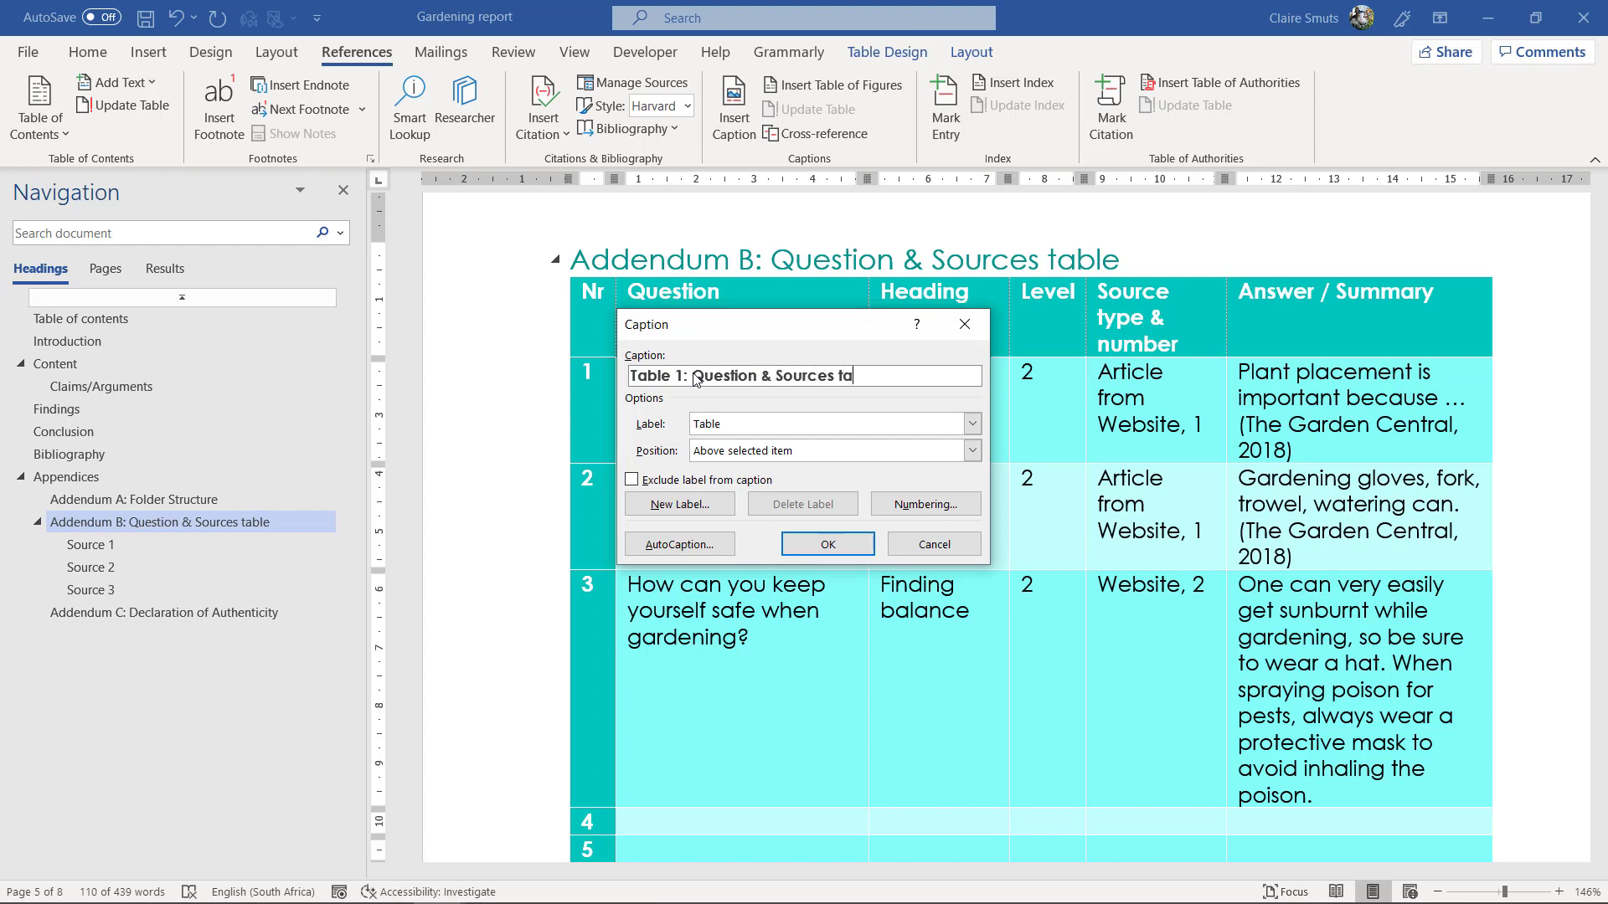
pyautogui.write('ble')
# Insert the Table 1 caption, then move past the source tables to the Addendum C Learner name cell
pyautogui.click(819, 543)
pyautogui.scroll(-3, 815, 542)
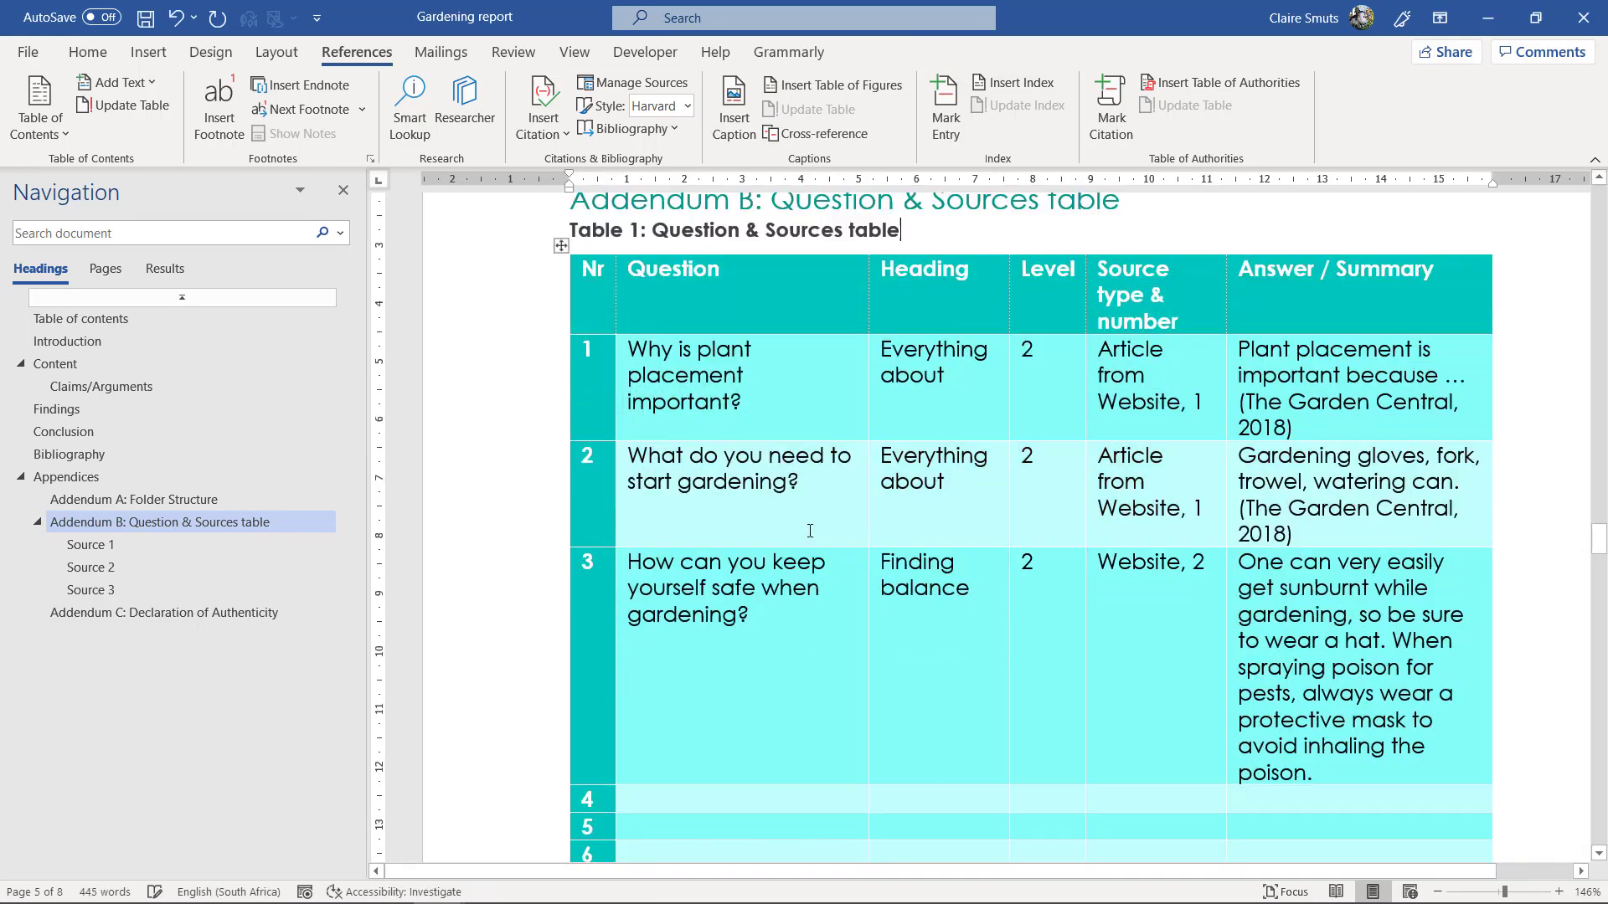
pyautogui.scroll(-15, 810, 522)
pyautogui.click(647, 249)
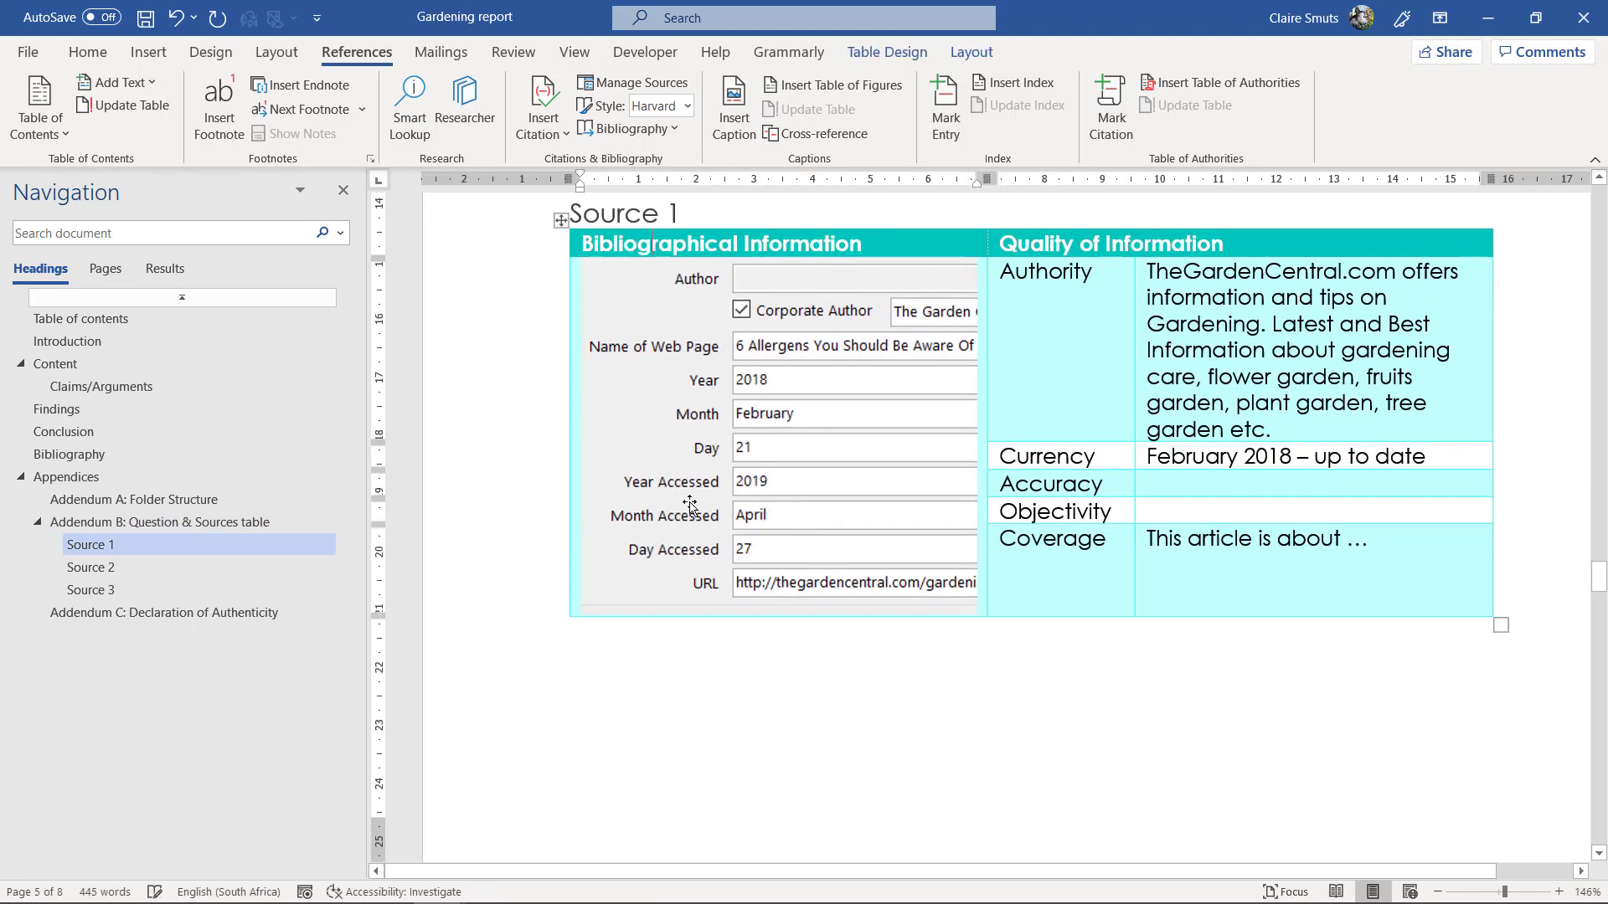
pyautogui.scroll(-10, 692, 519)
pyautogui.scroll(-2, 692, 517)
pyautogui.scroll(-5, 694, 515)
pyautogui.scroll(-10, 694, 515)
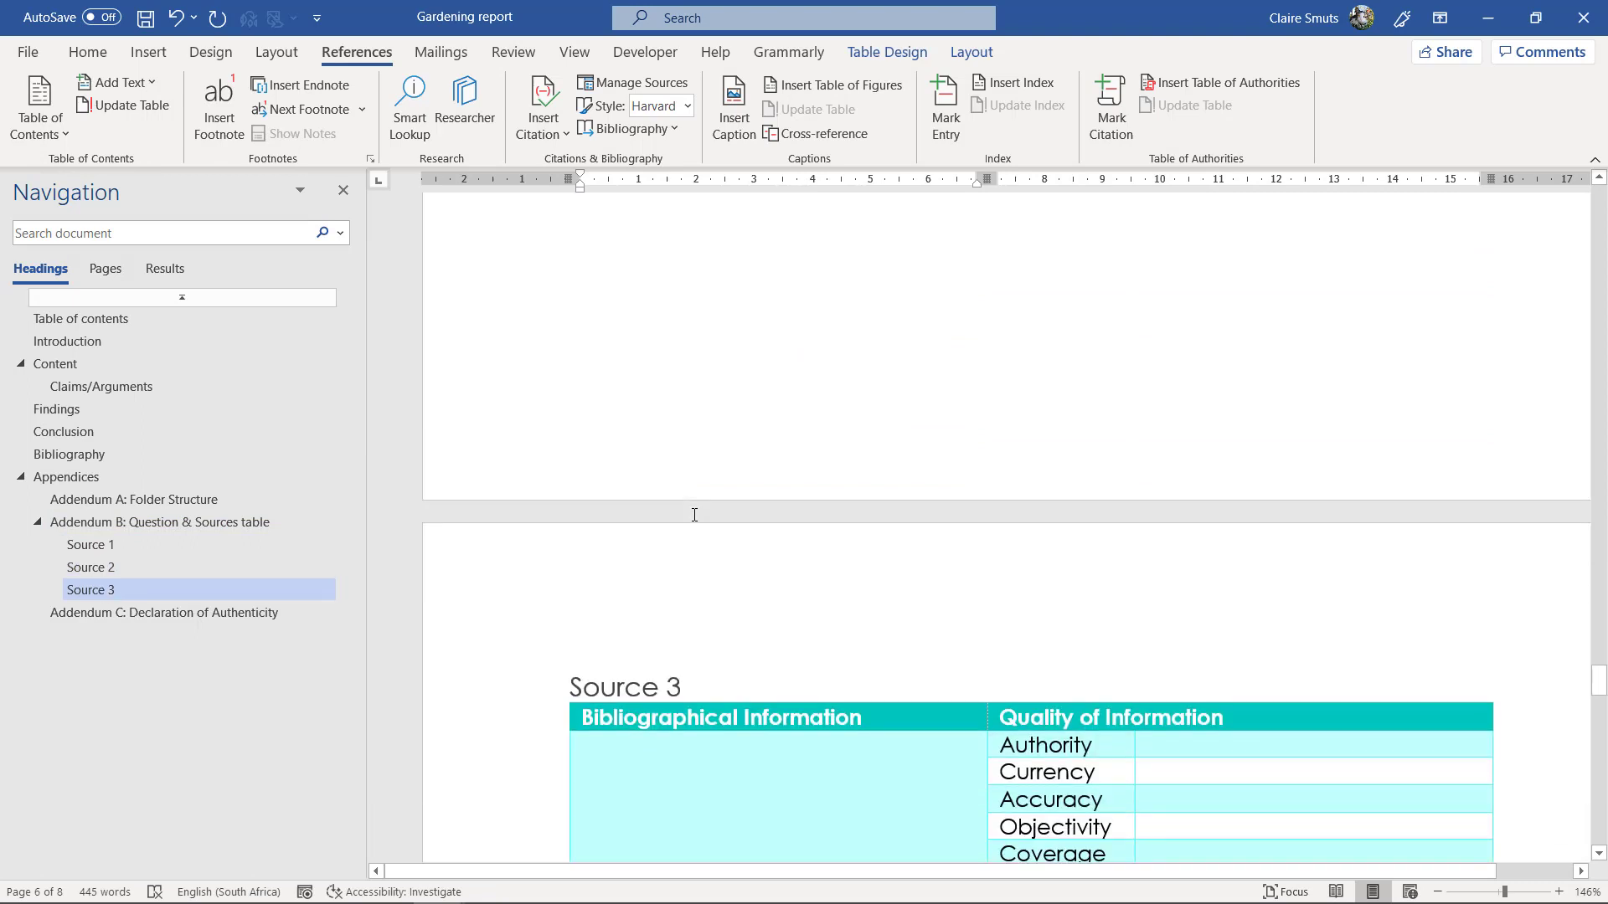
pyautogui.scroll(-4, 693, 516)
pyautogui.scroll(-5, 693, 516)
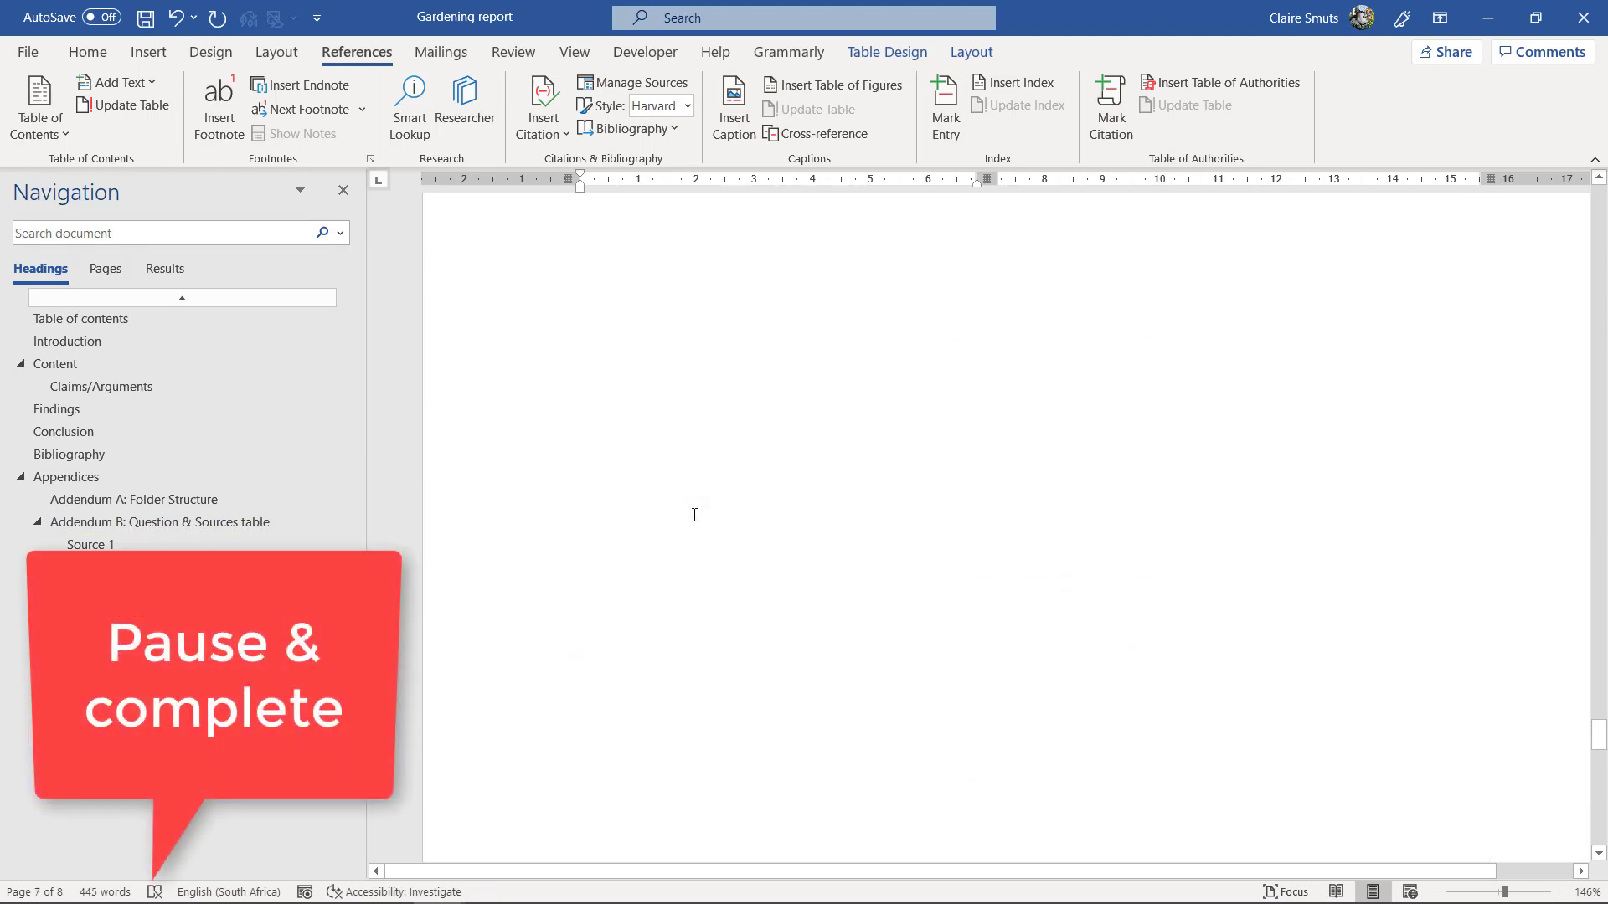
pyautogui.scroll(-4, 694, 516)
pyautogui.scroll(-3, 693, 516)
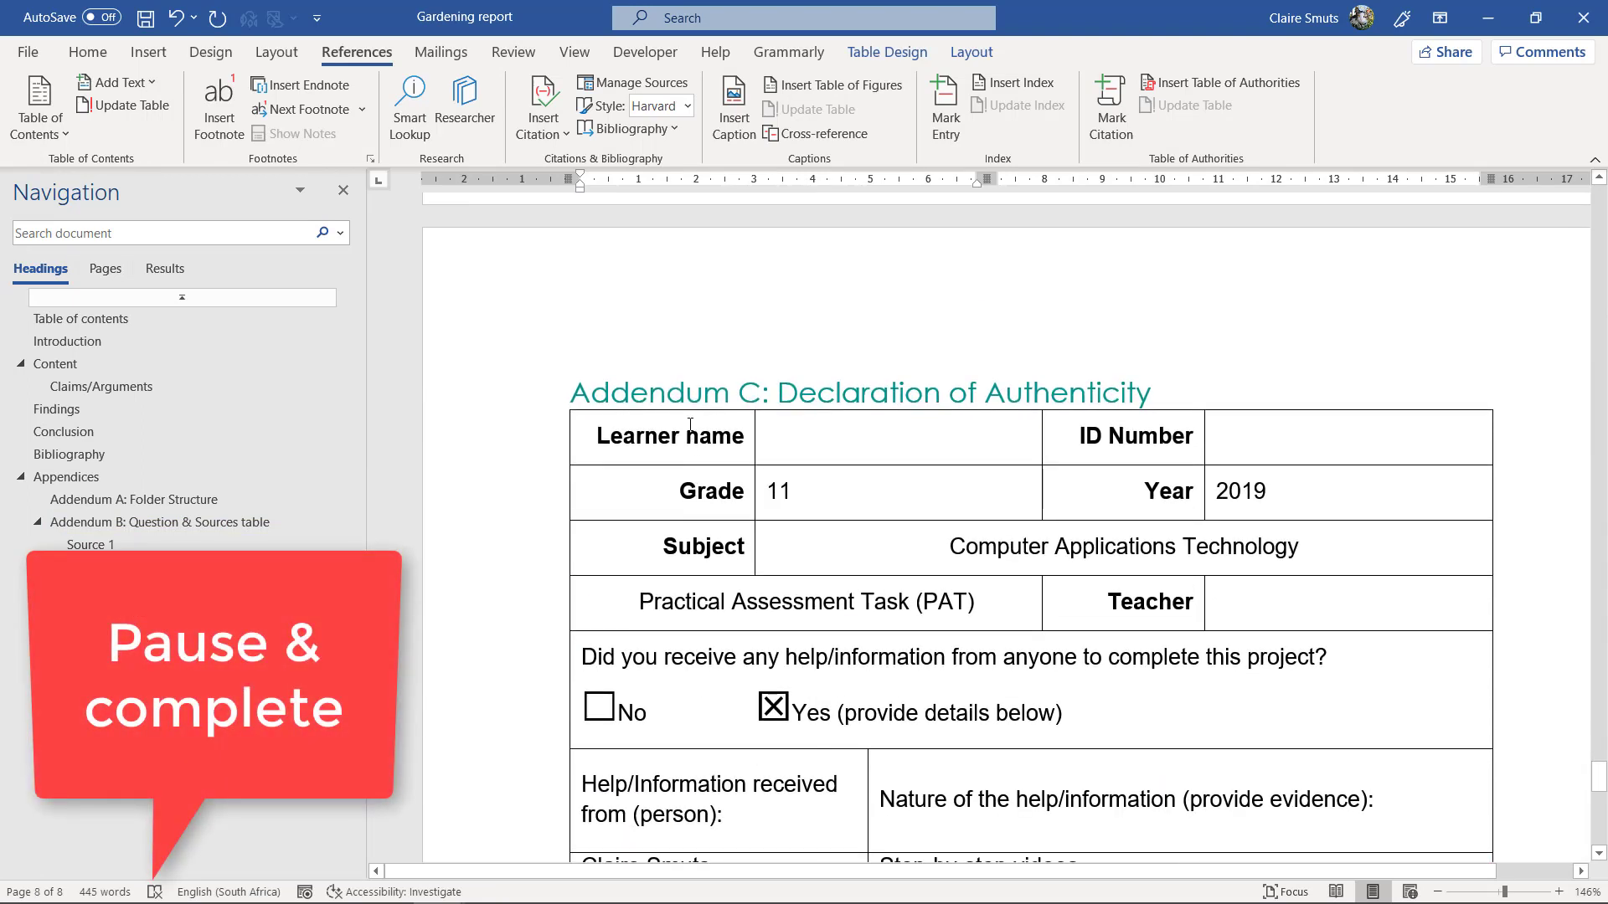
pyautogui.click(688, 434)
pyautogui.click(776, 429)
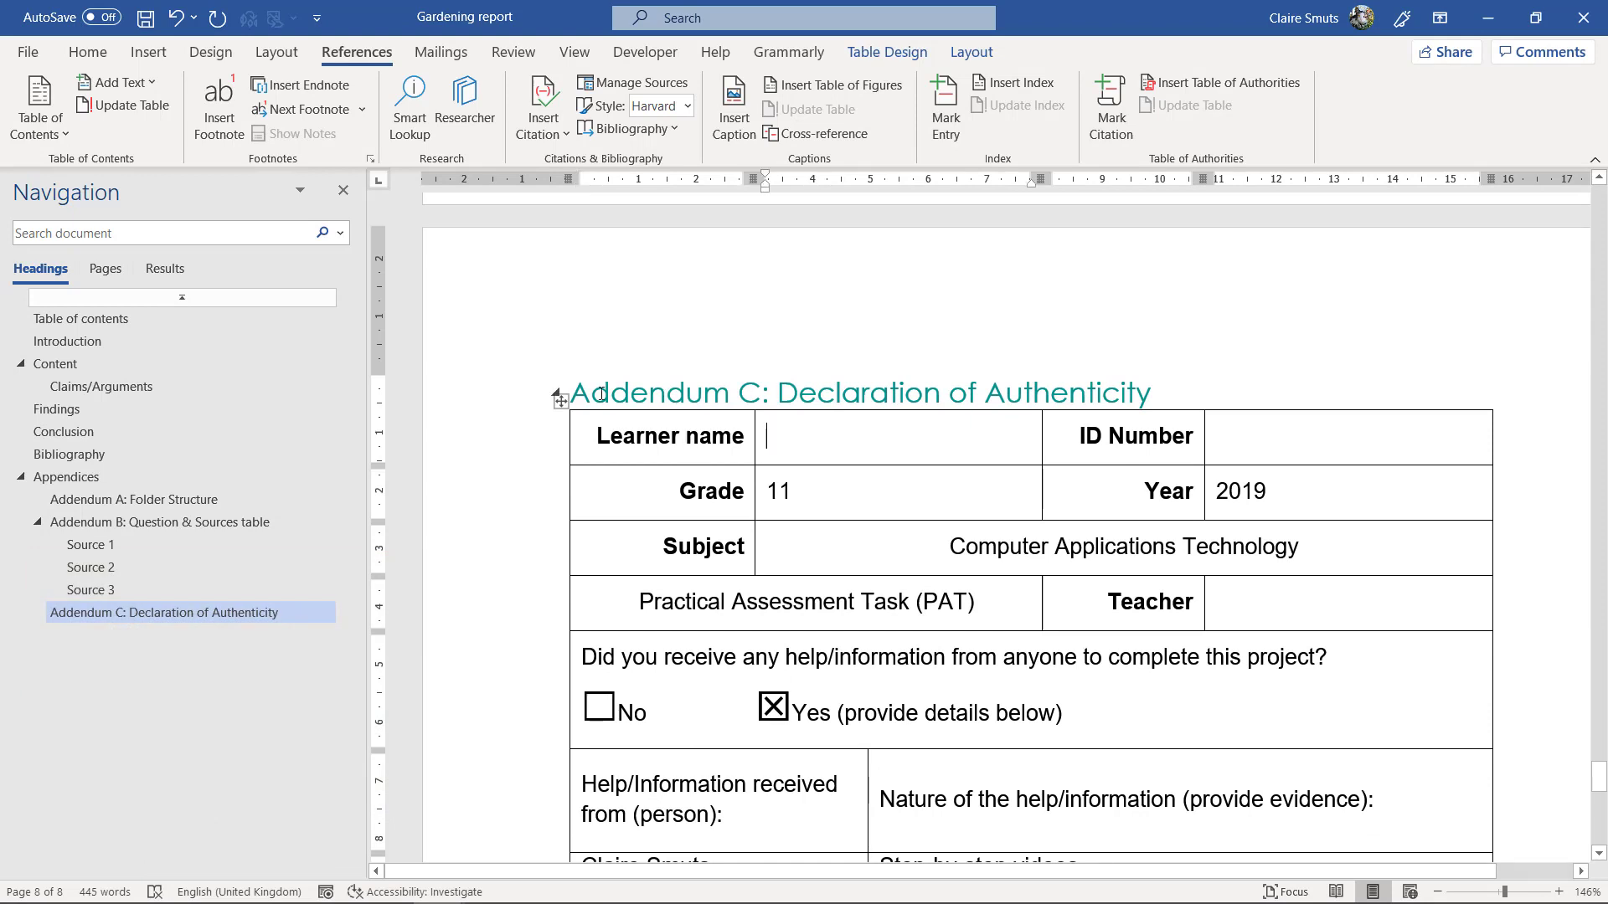